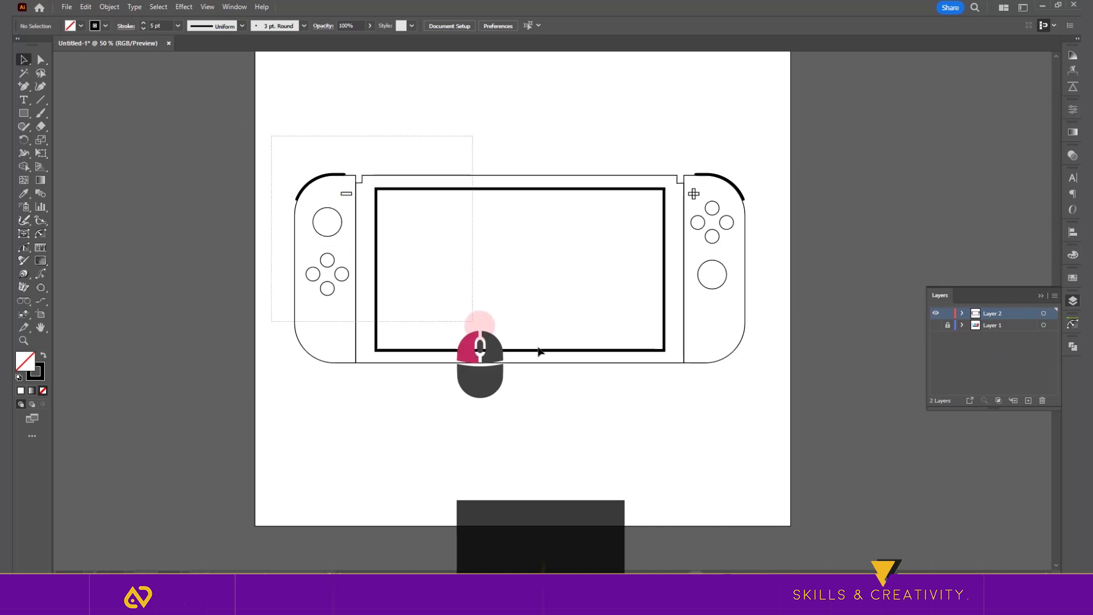
Move the entire console drawing up to the upper edge of the artboard and deselect it
key("ctrl+minus")
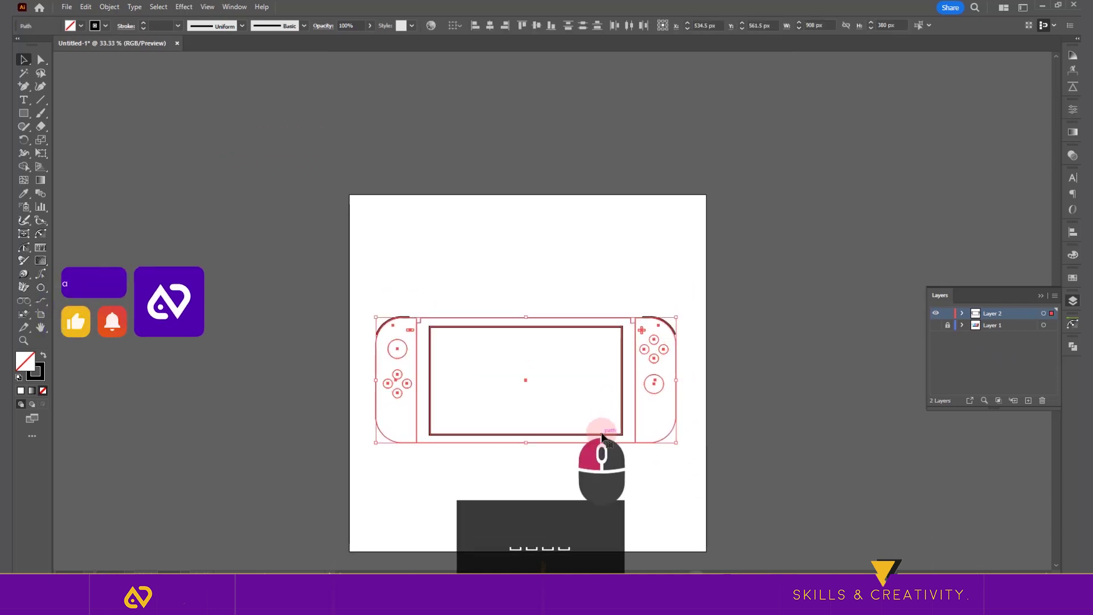
left_click_drag(601, 433, 600, 305)
scroll(645, 374, "down", 1)
left_click(712, 281)
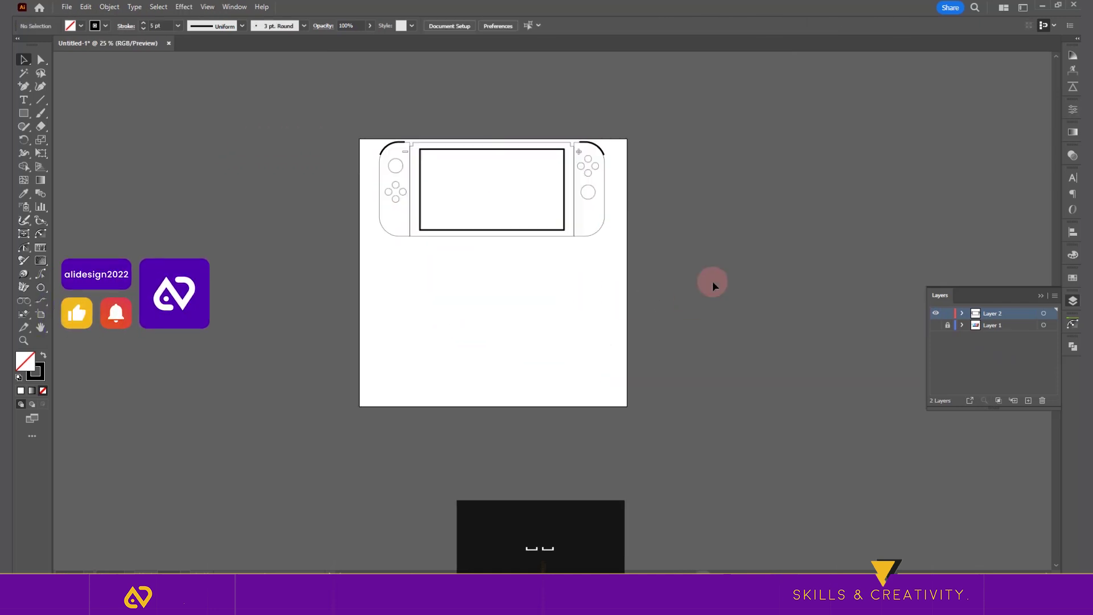
scroll(561, 268, "up", 1)
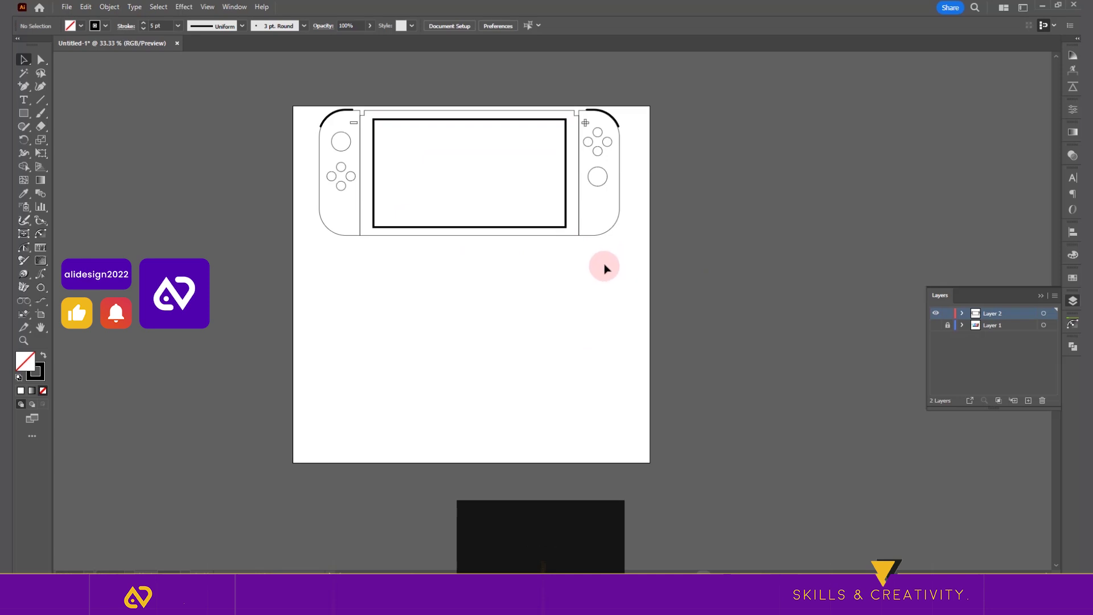
Show the 3D and Materials settings docked beside the canvas, relocating the floating layer list and widening the dock to show labels
left_click(242, 9)
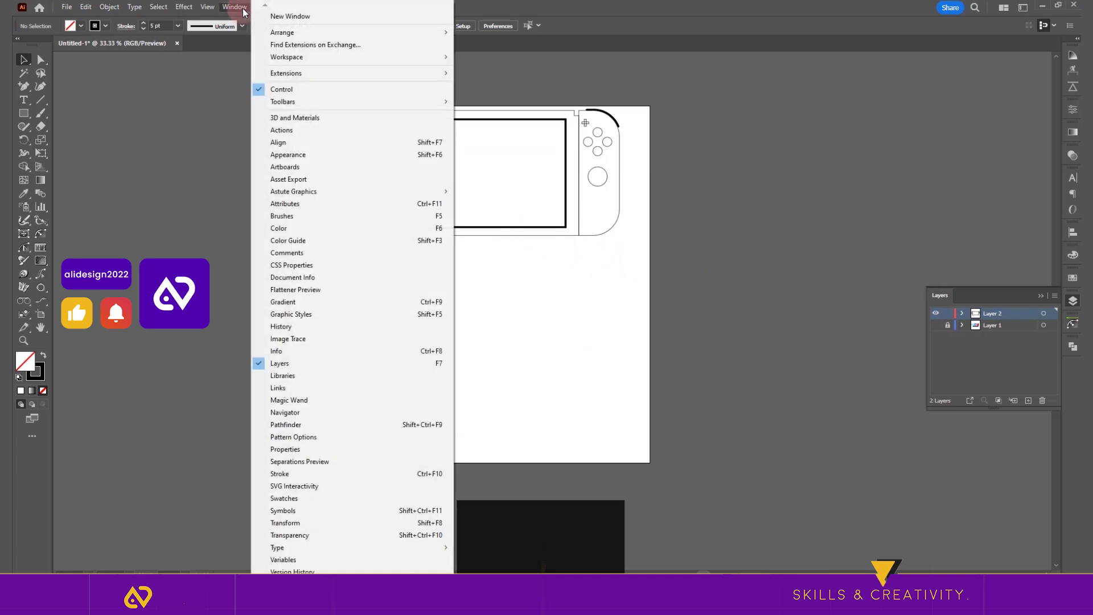
left_click(295, 117)
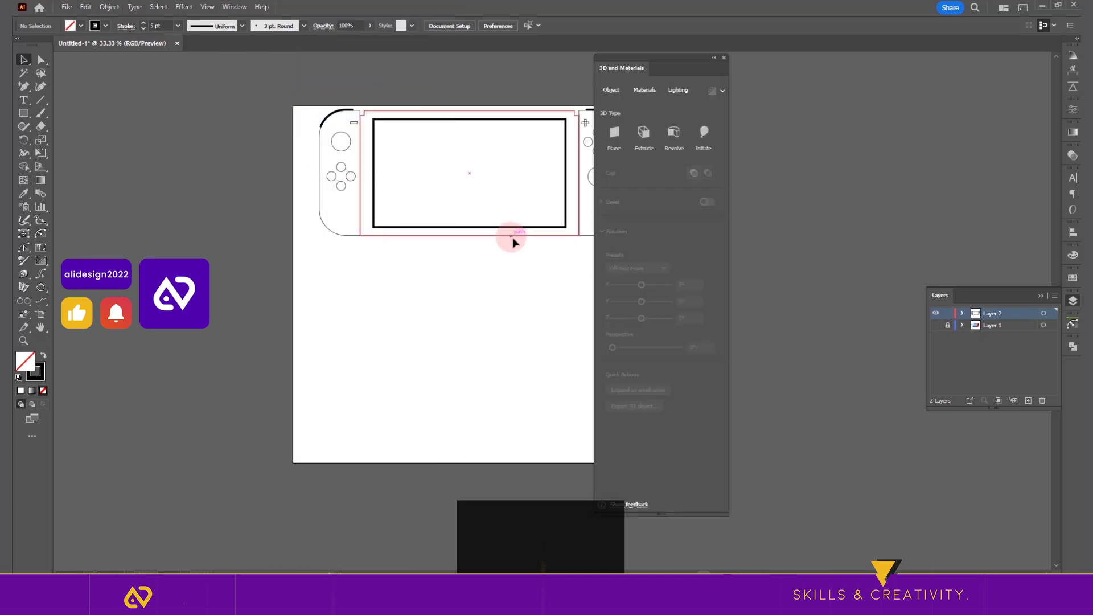
mouse_move(657, 68)
left_mouse_down()
mouse_move(1017, 182)
mouse_move(1057, 173)
mouse_move(1041, 248)
left_mouse_up()
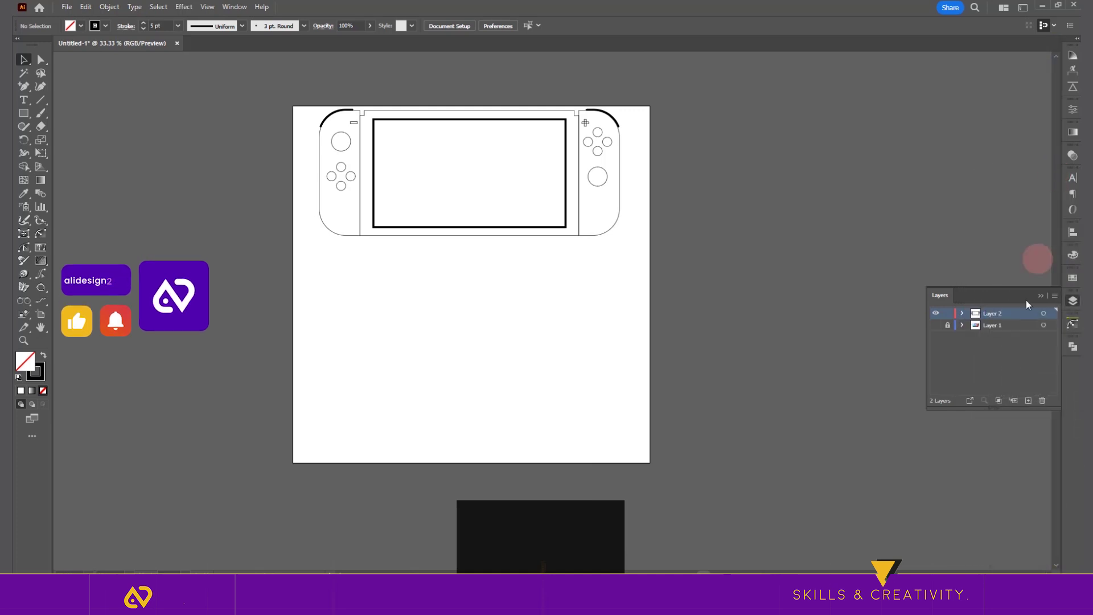
left_click_drag(1023, 294, 873, 63)
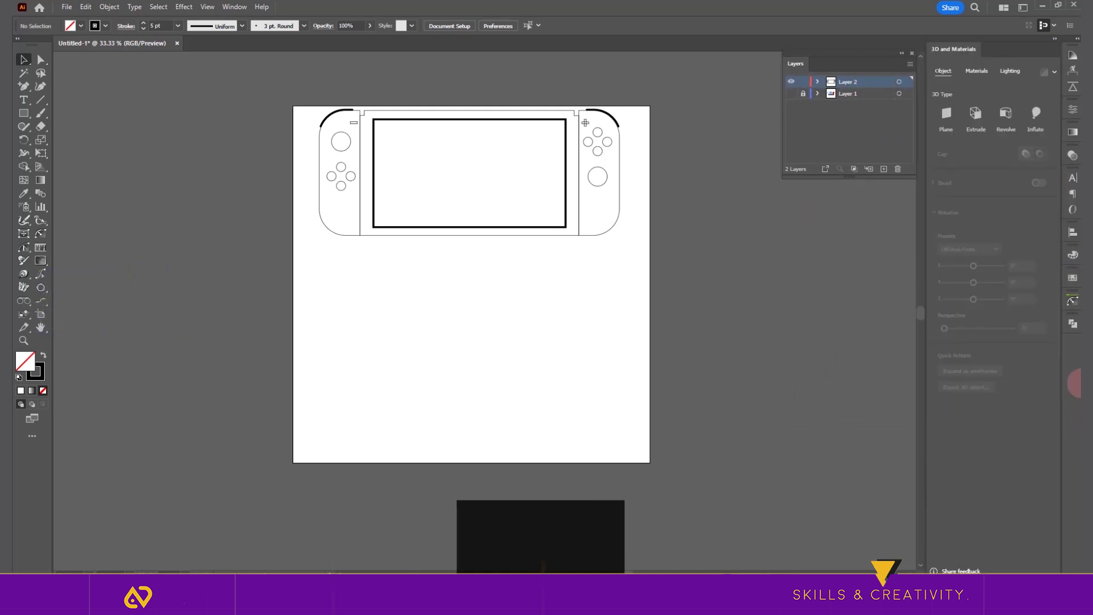
left_click_drag(1057, 362, 1029, 370)
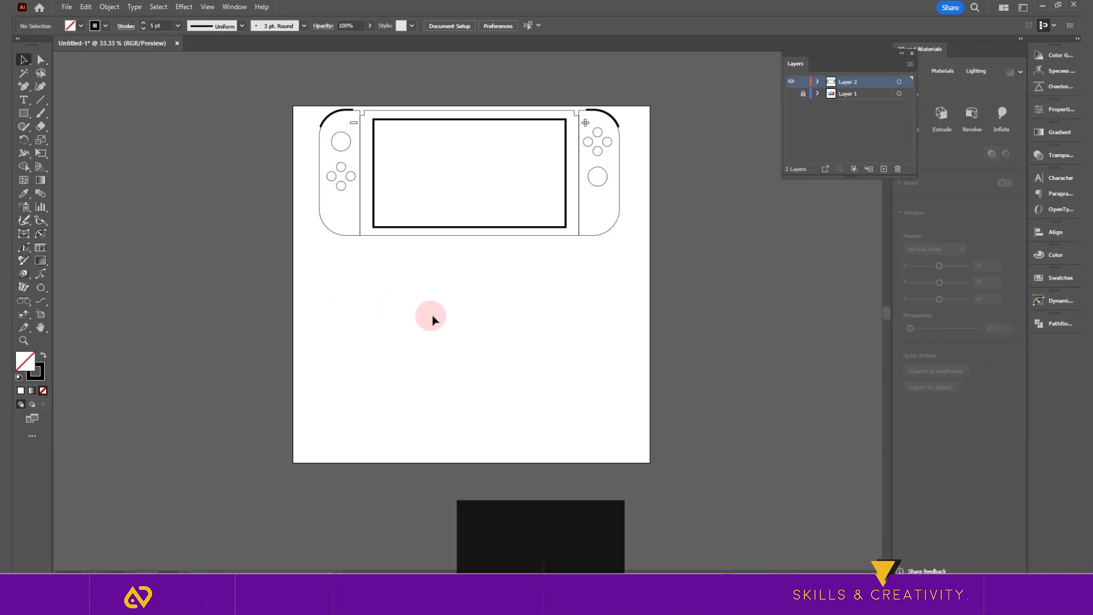
left_click(572, 235)
left_click(591, 236, "shift")
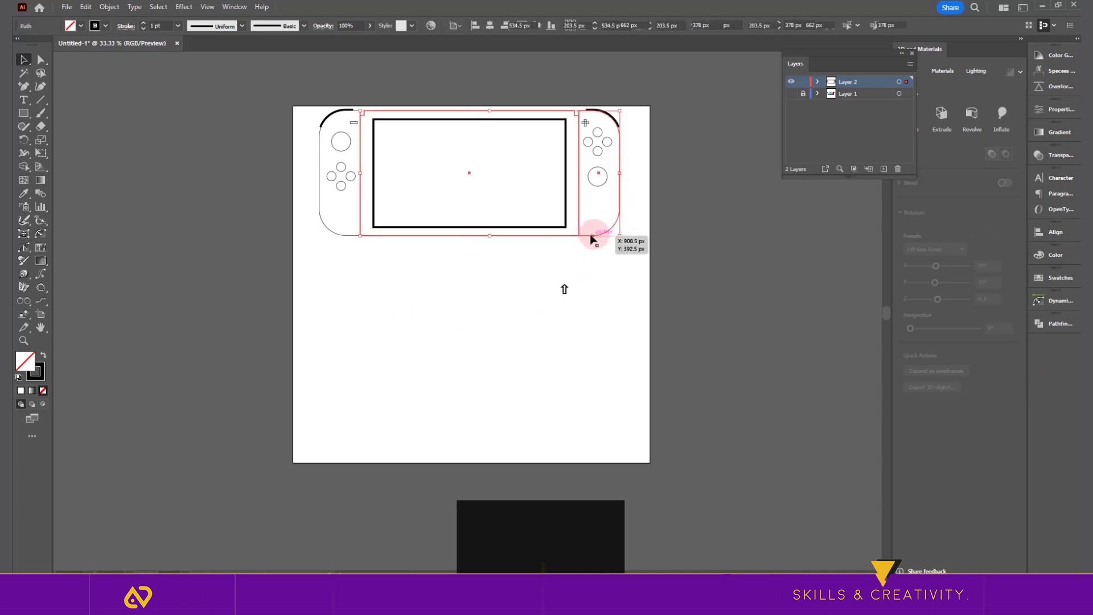
left_click(350, 236, "shift")
Show and unlock Layer 1, move the console reference image outside the artboard beside the drawing, and lock Layer 1 again
left_click(791, 93)
left_click(803, 93)
left_click(843, 95)
left_click_drag(597, 344, 268, 336)
key("space")
left_click_drag(271, 350, 423, 353)
left_click(803, 93)
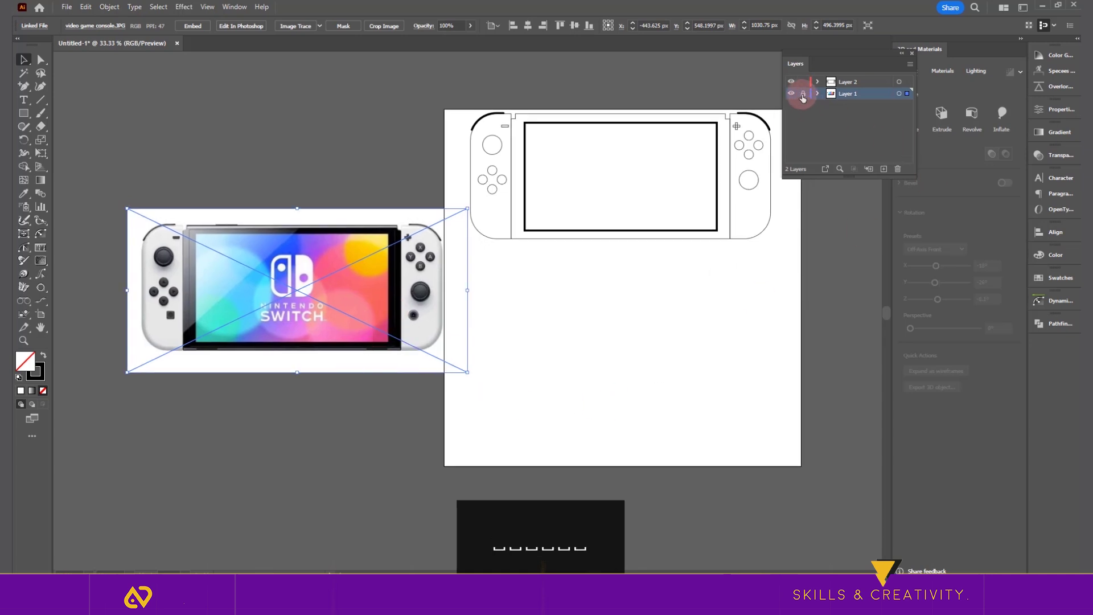
On Layer 2, move the console's center body and both side grips down, below the screen and button outlines
left_click(848, 83)
left_click_drag(510, 257, 726, 393)
left_click(666, 396)
Fill the center body shape with the black sampled from the reference console's lower edge
left_click(625, 388)
left_click(23, 193)
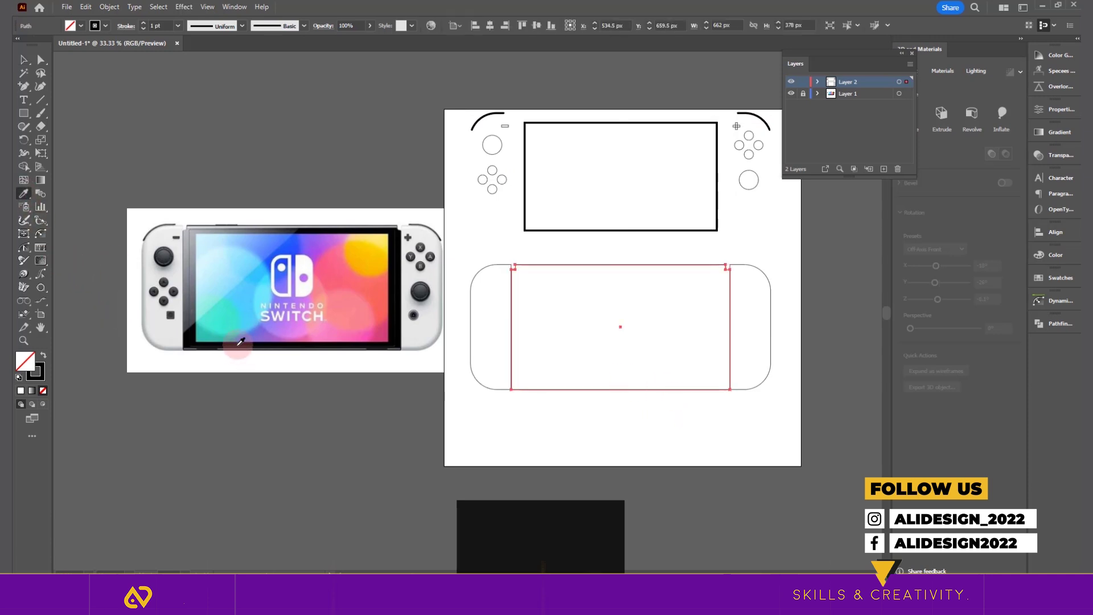
left_click(229, 352)
key("v")
Fill both side grips with the light grey sampled from the reference console's controller
left_click_drag(746, 422, 484, 393)
left_click(23, 194)
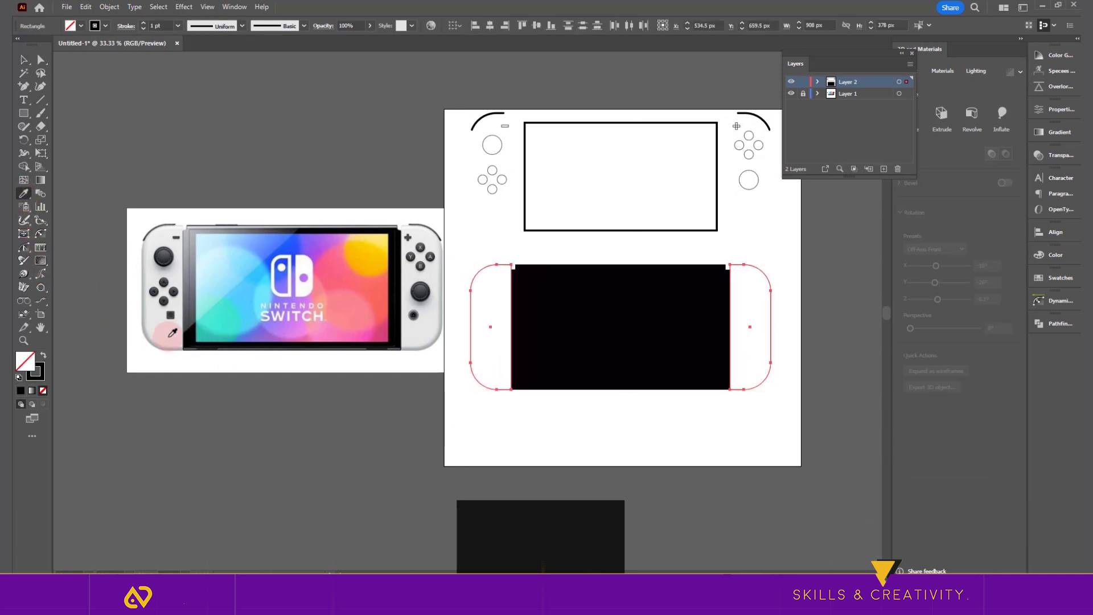
left_click(158, 316)
key("v")
left_click(677, 424)
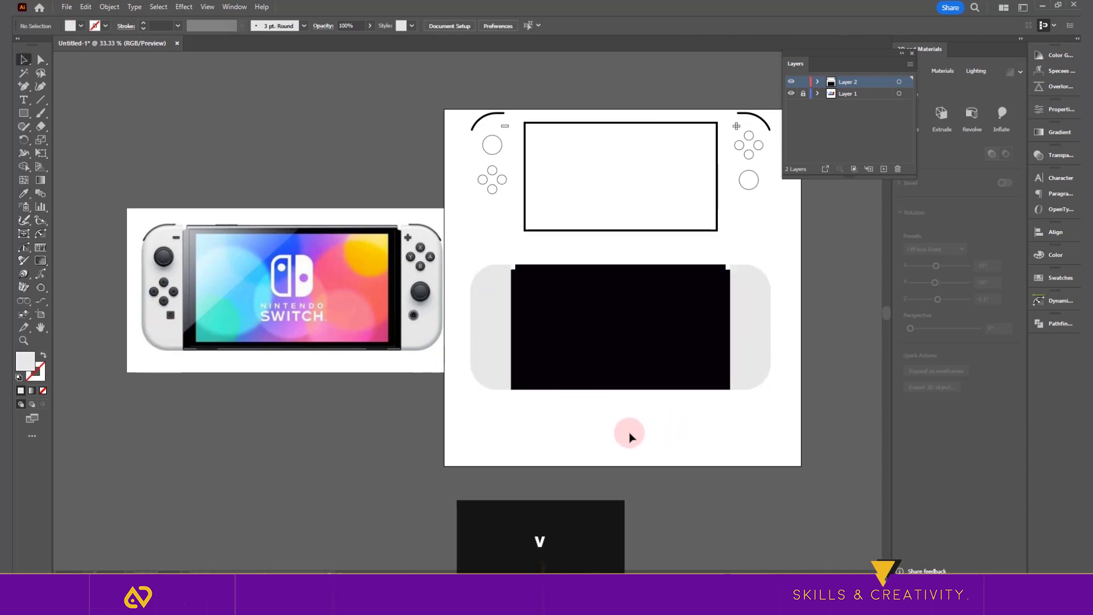
Group the three body shapes and apply the 3D Inflate effect with a volume of 10%
left_click_drag(462, 486, 781, 317)
key("ctrl+g")
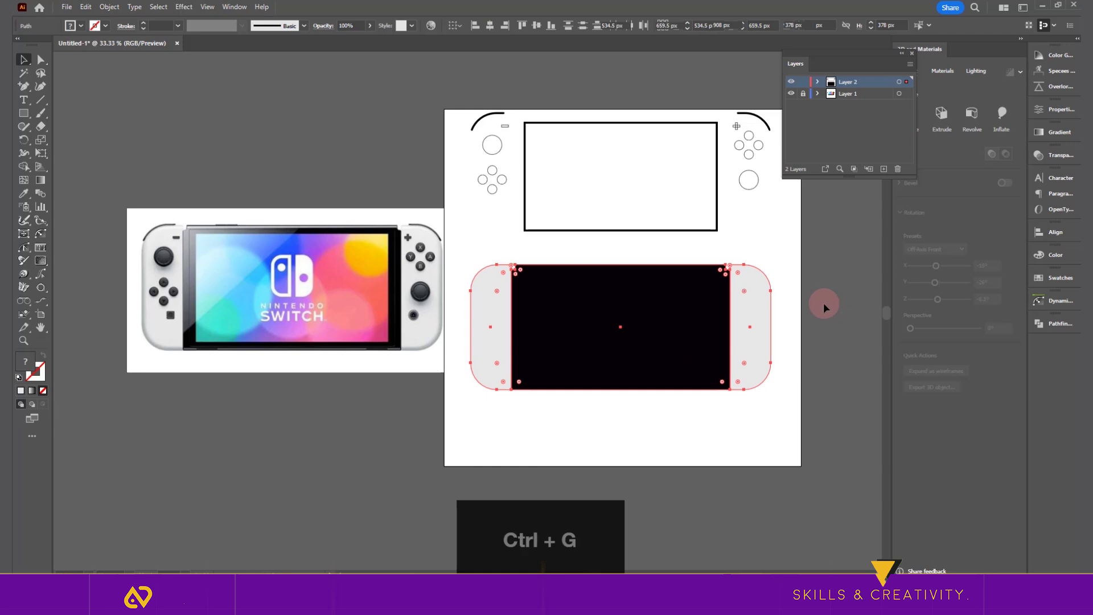
left_click_drag(877, 57, 842, 56)
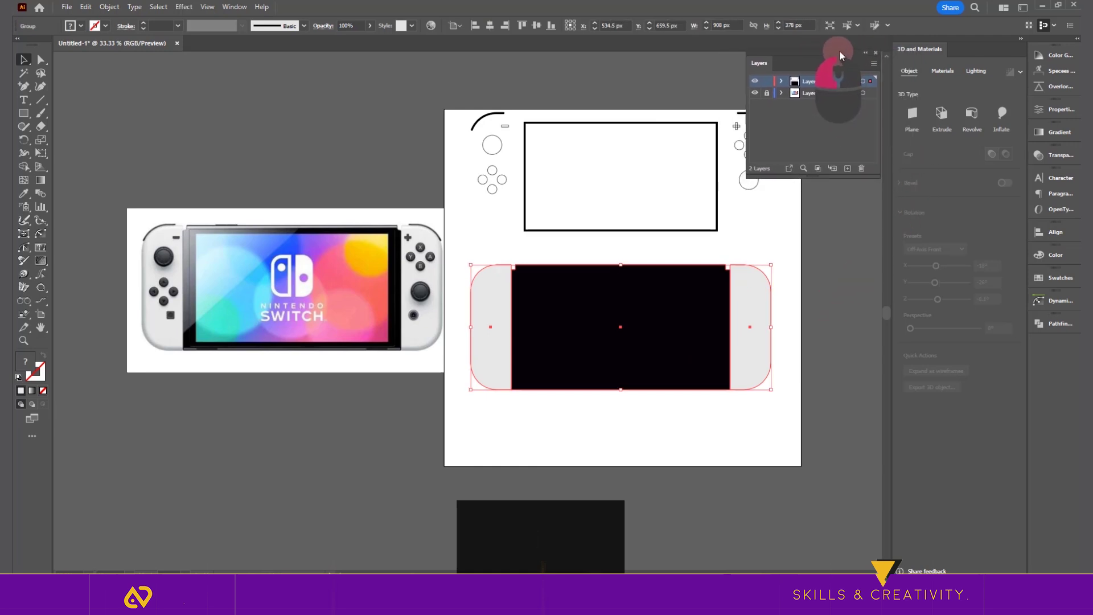
left_click(1004, 113)
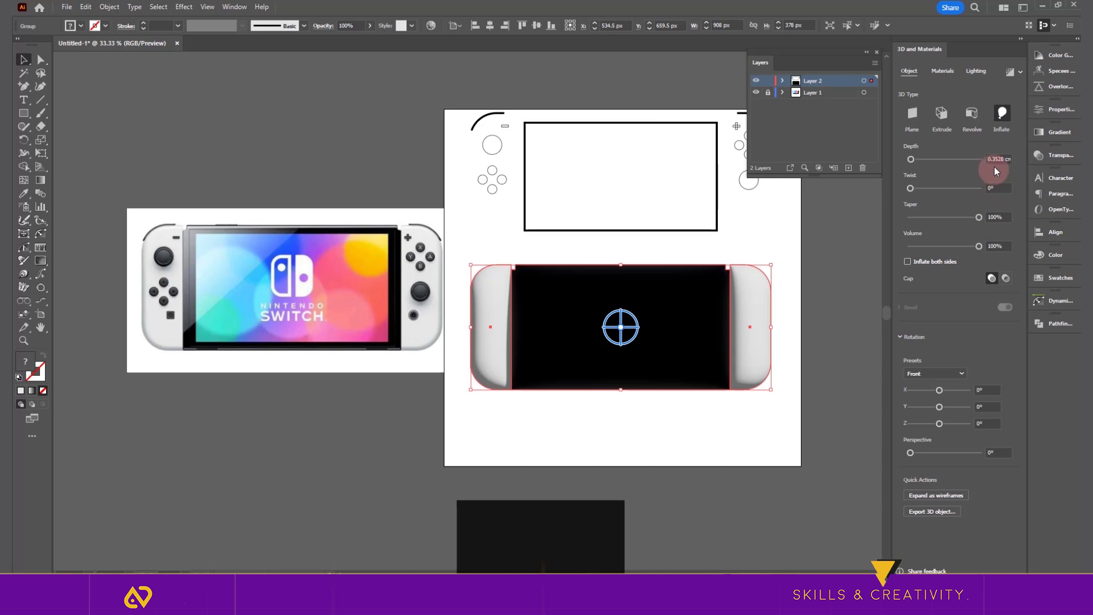
left_click(994, 246)
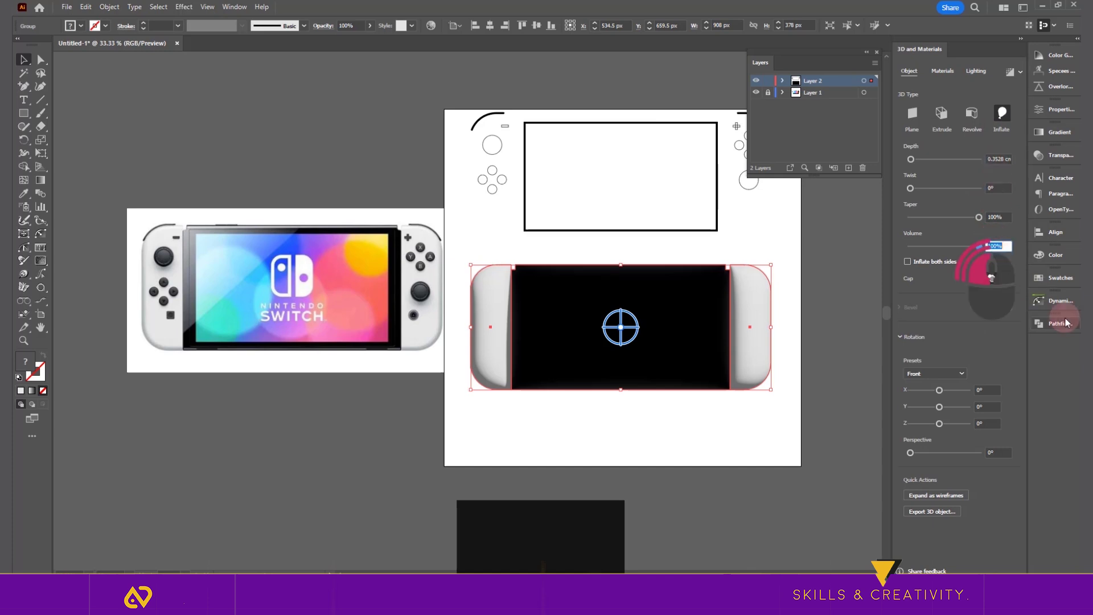
type("10")
key("Return")
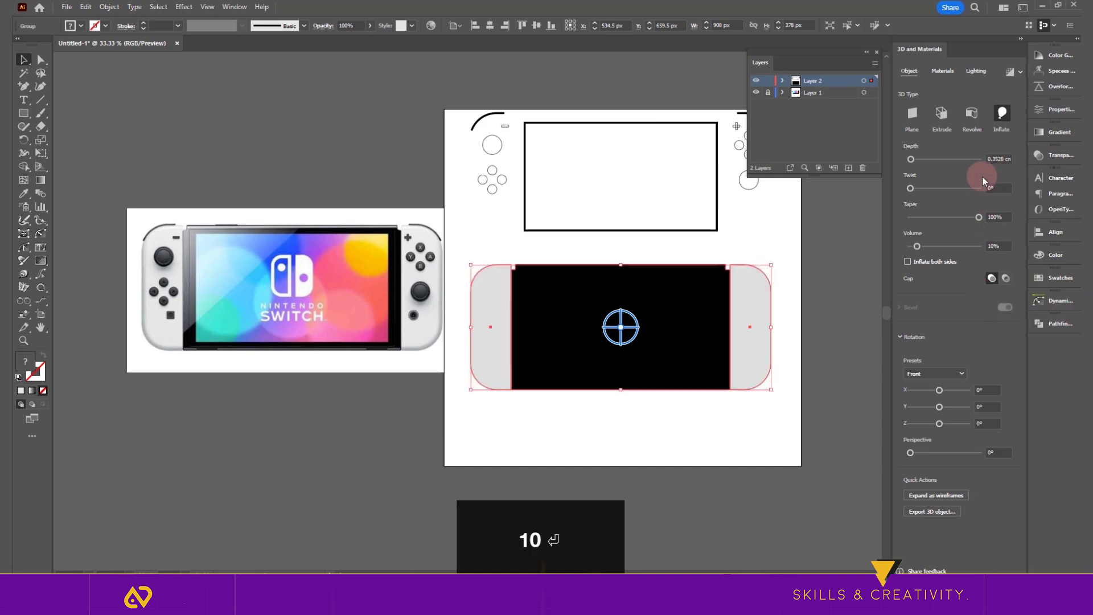
Rotate the inflated body with the Isometric Top preset, set its depth to 2 cm and inflate both sides
left_click(948, 374)
left_click(950, 349)
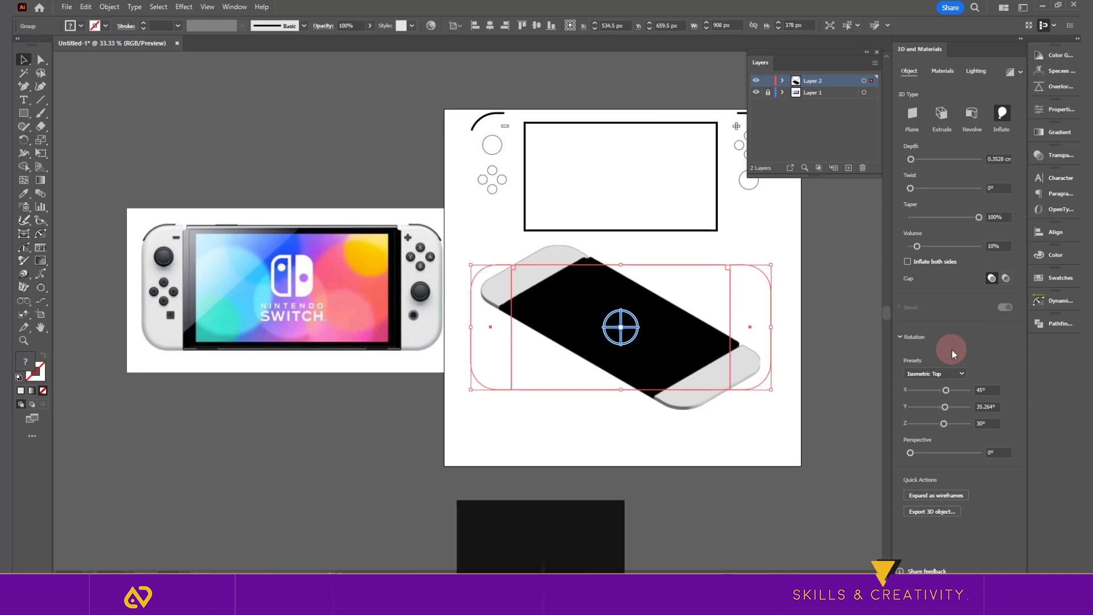
left_click(997, 159)
type("1")
key("Return")
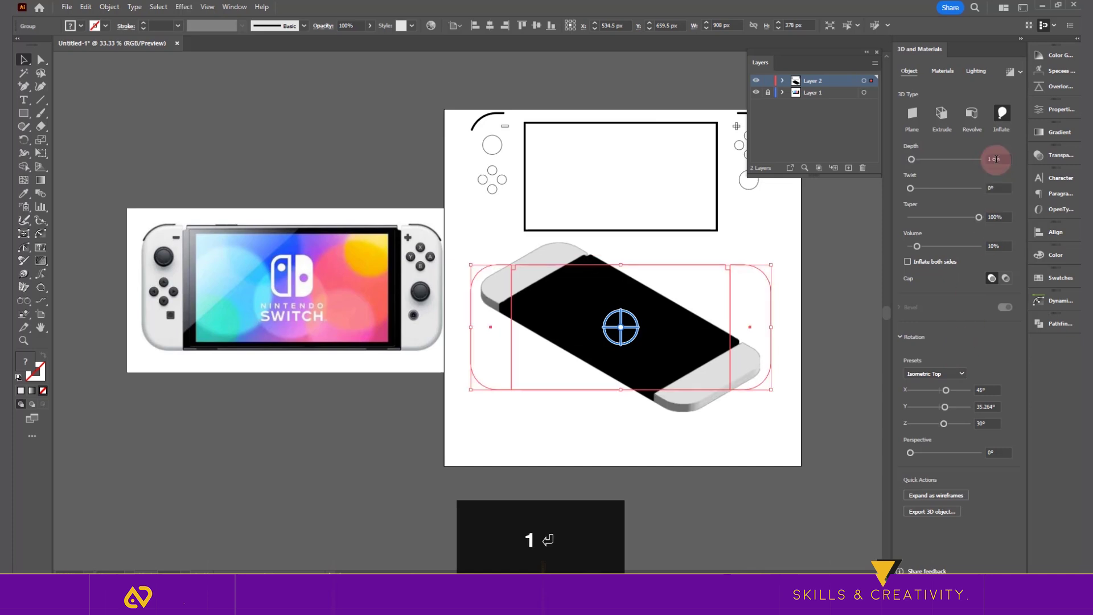
left_click(997, 159)
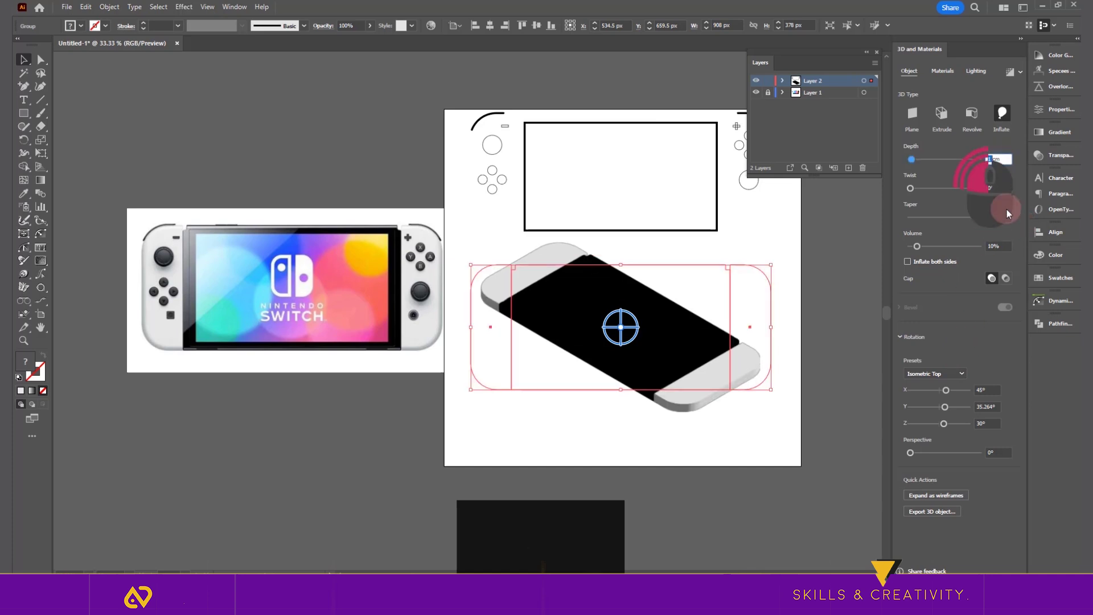
type("2")
key("Return")
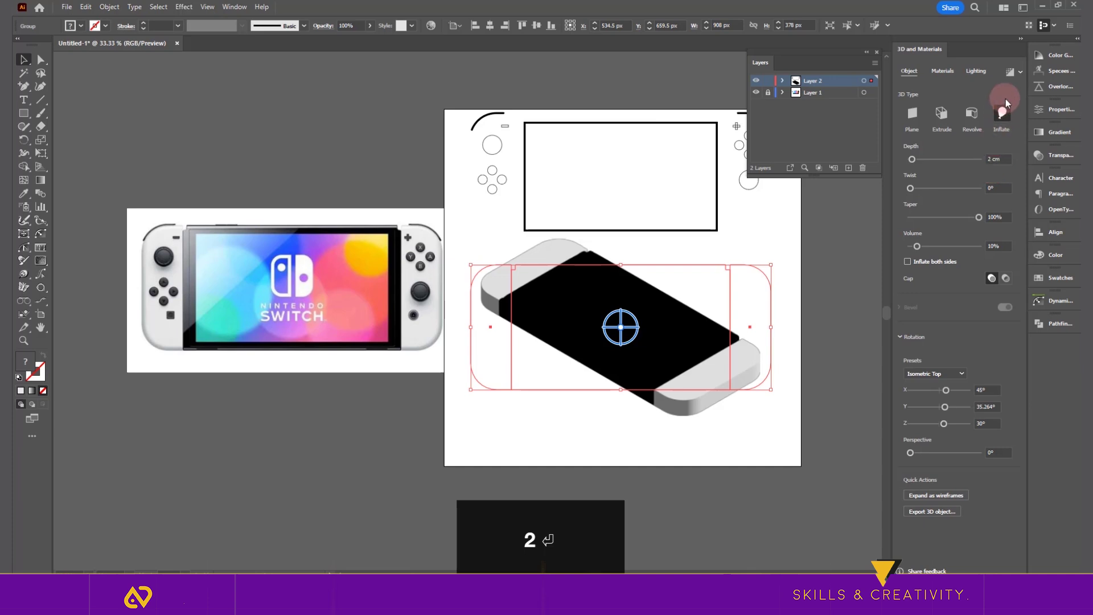
left_click(920, 266)
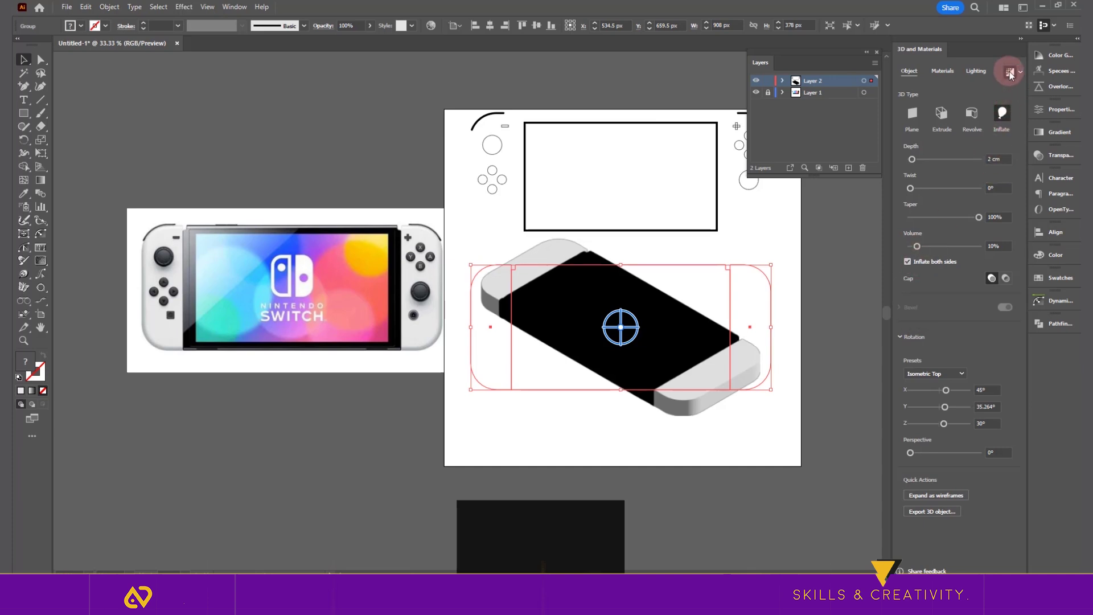
Render the console body with ray tracing and turn on its shadows
left_click(1010, 73)
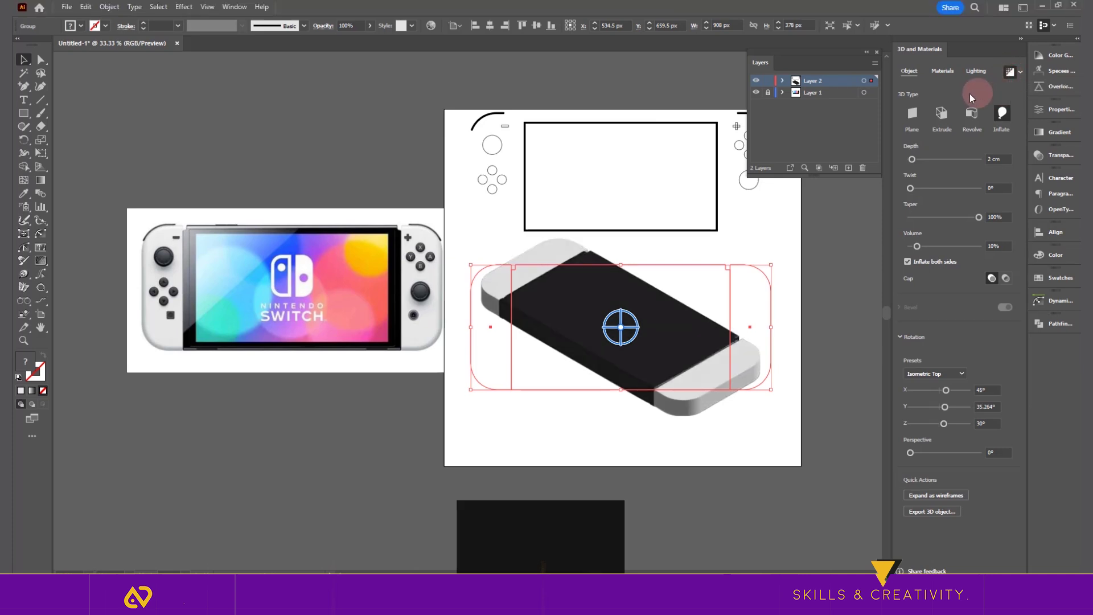
left_click(974, 73)
left_click(1010, 326)
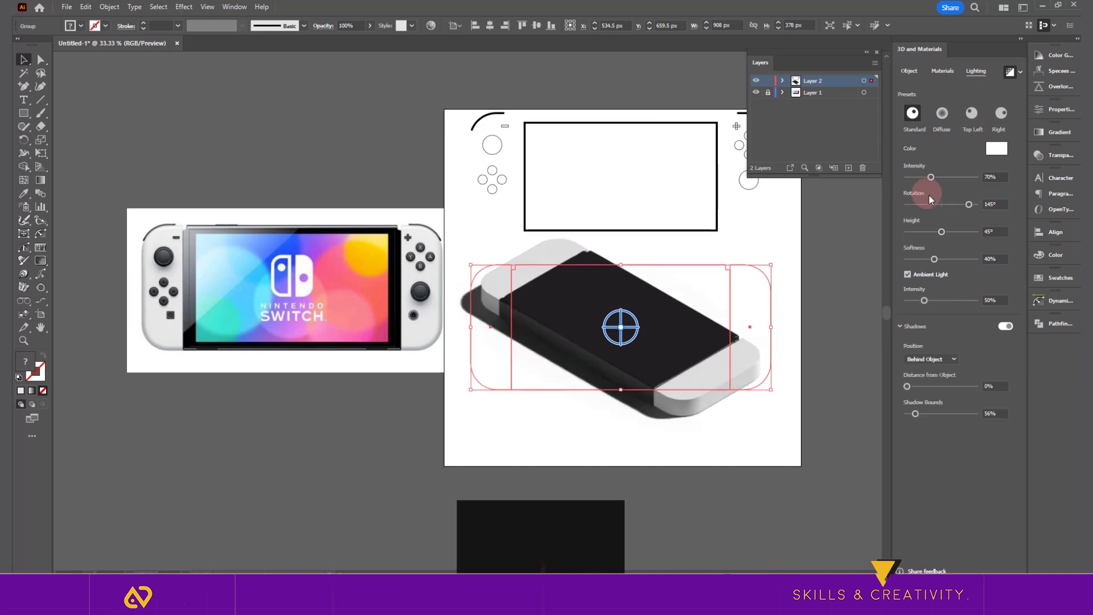
Set the console body's light rotation to -50° and the light softness to 70%
left_click(994, 204)
type("-50")
key("Return")
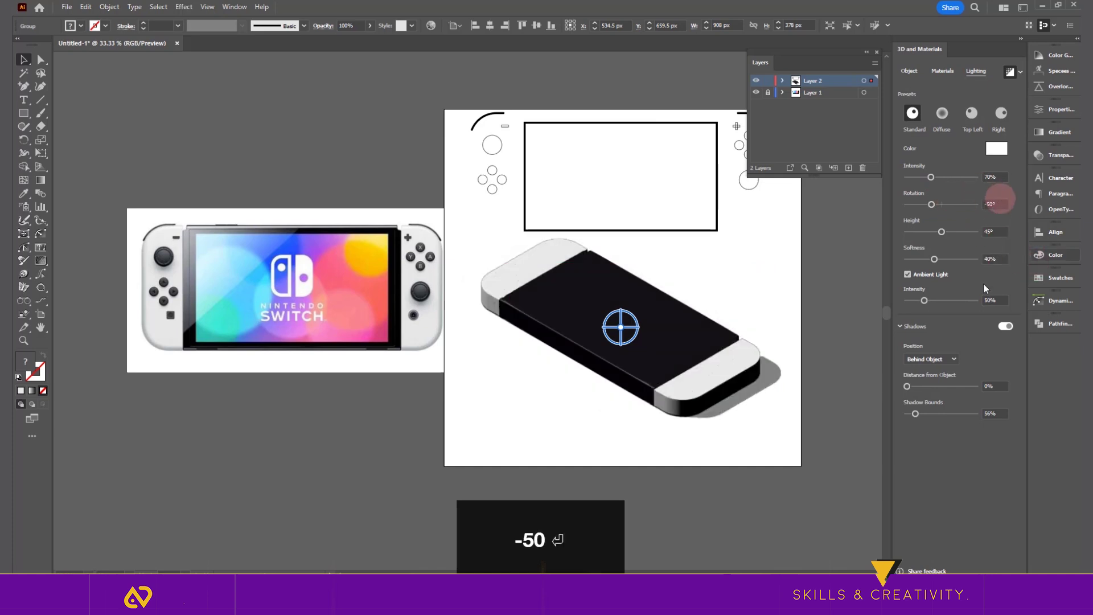
left_click(989, 259)
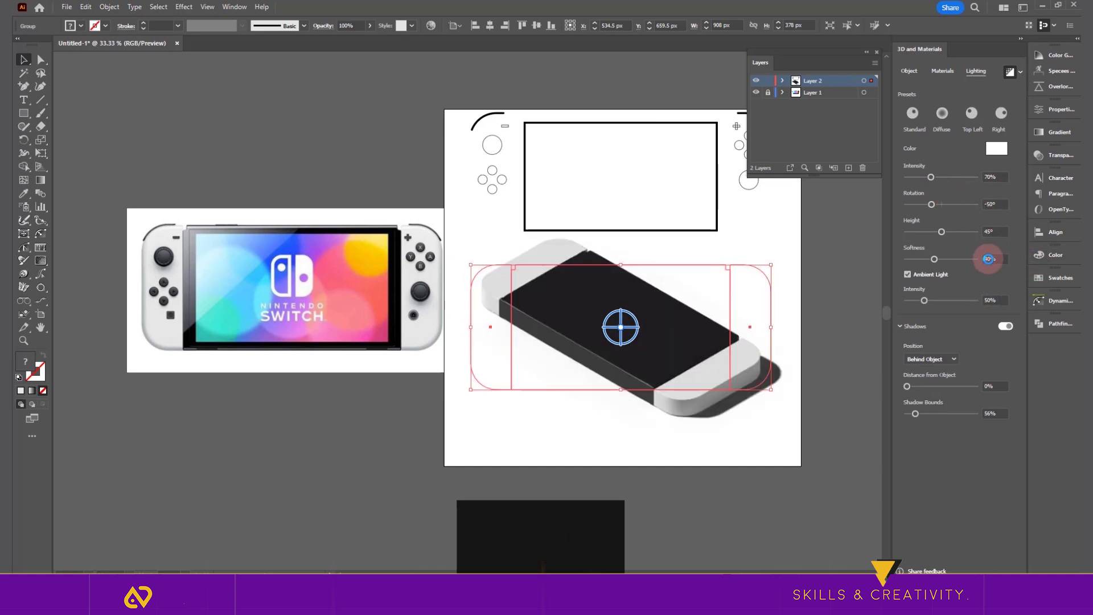
type("70")
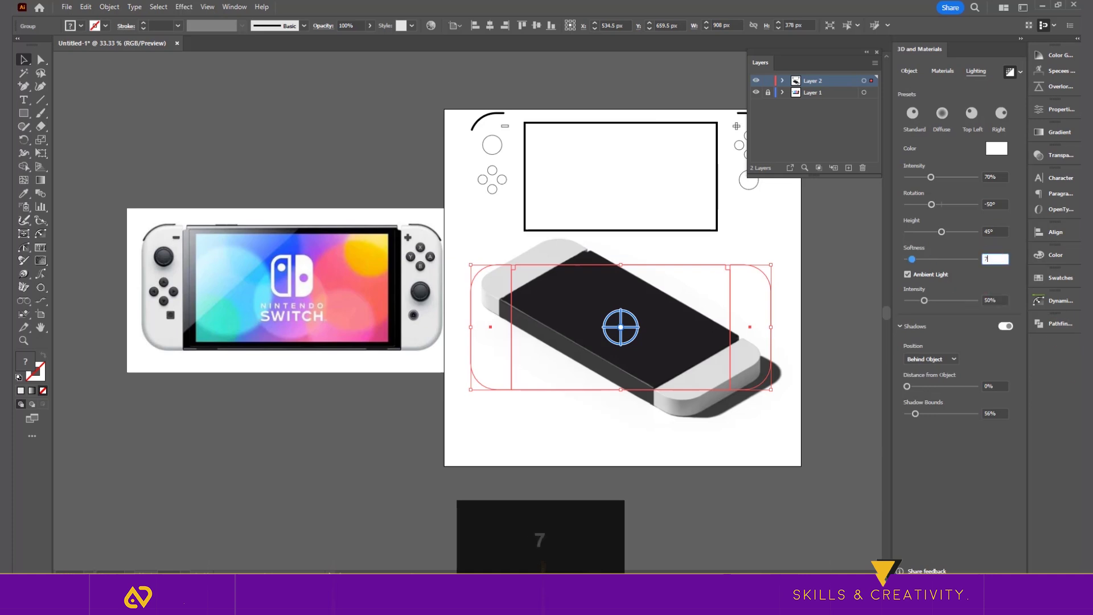
key("Return")
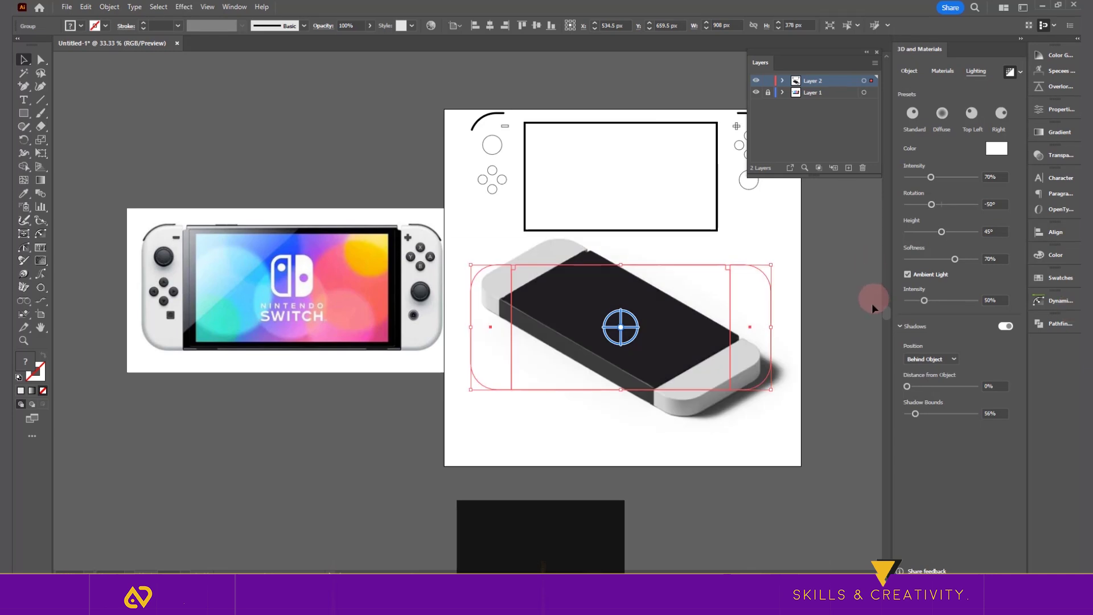
Collapse the floating layer list and deselect the 3D console body
left_click(868, 53)
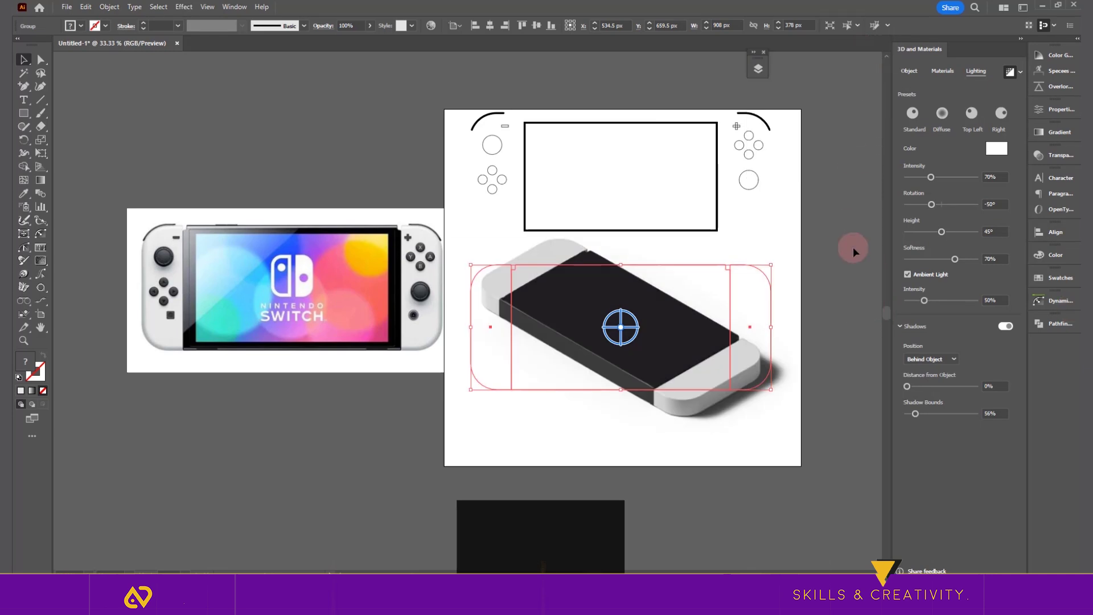
left_click(853, 247)
left_click_drag(799, 251, 736, 248)
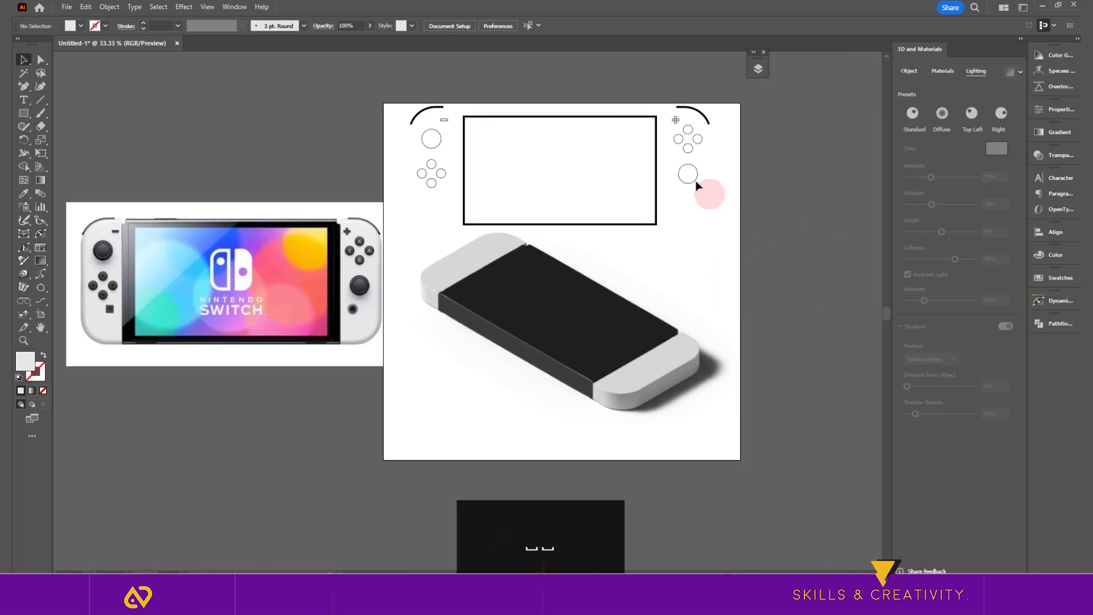
Swap fill and stroke on the right controller's five circles to make them solid black, and group them
left_click_drag(664, 195, 708, 126)
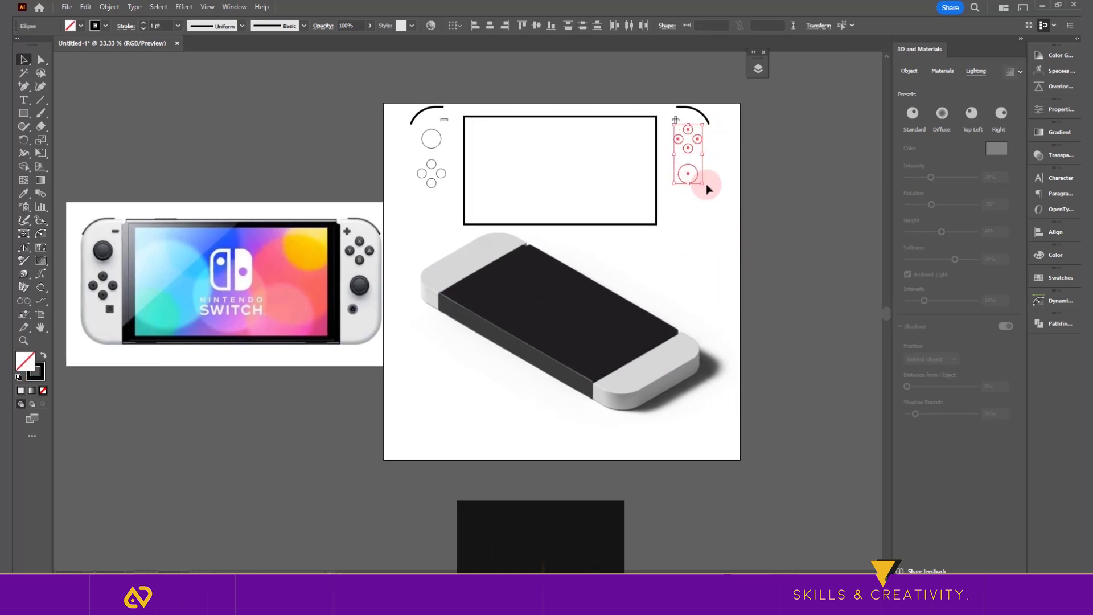
left_click(43, 355)
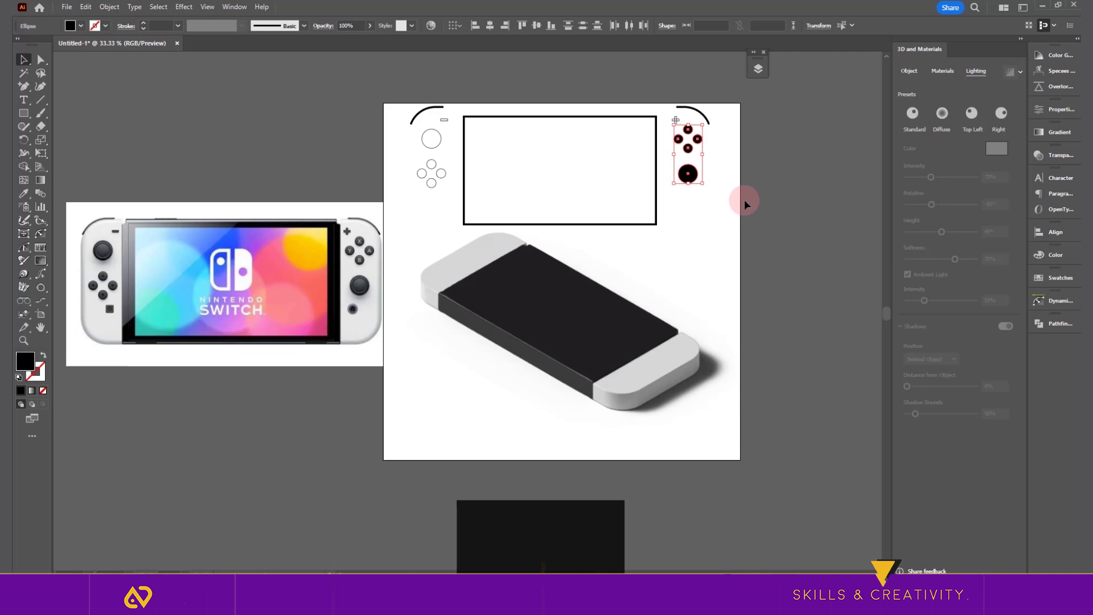
key("ctrl+g")
Move the grouped black buttons down, clear of the plus sign, and apply the 3D Inflate effect to them
left_click_drag(690, 161, 704, 224)
left_click(910, 71)
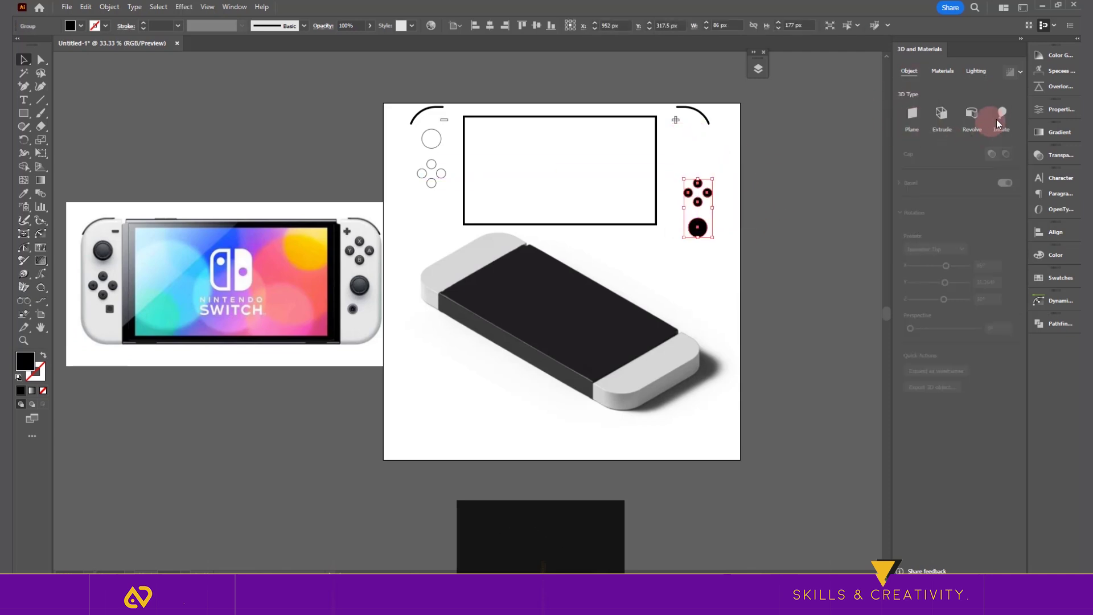
left_click(1001, 114)
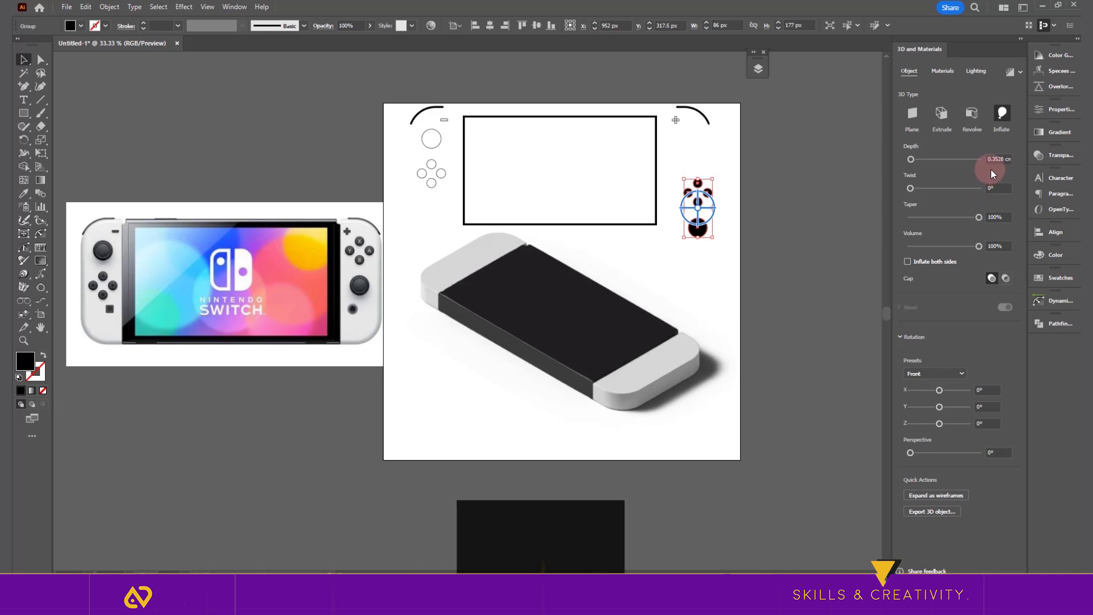
Set the right controller buttons' inflate depth to 1 cm and volume to 10%
left_click(998, 162)
type("1")
key("Return")
left_click(1001, 244)
type("10")
key("Return")
Inflate the right buttons on both sides and rotate them with the Isometric Top preset
left_click(908, 262)
left_click(961, 374)
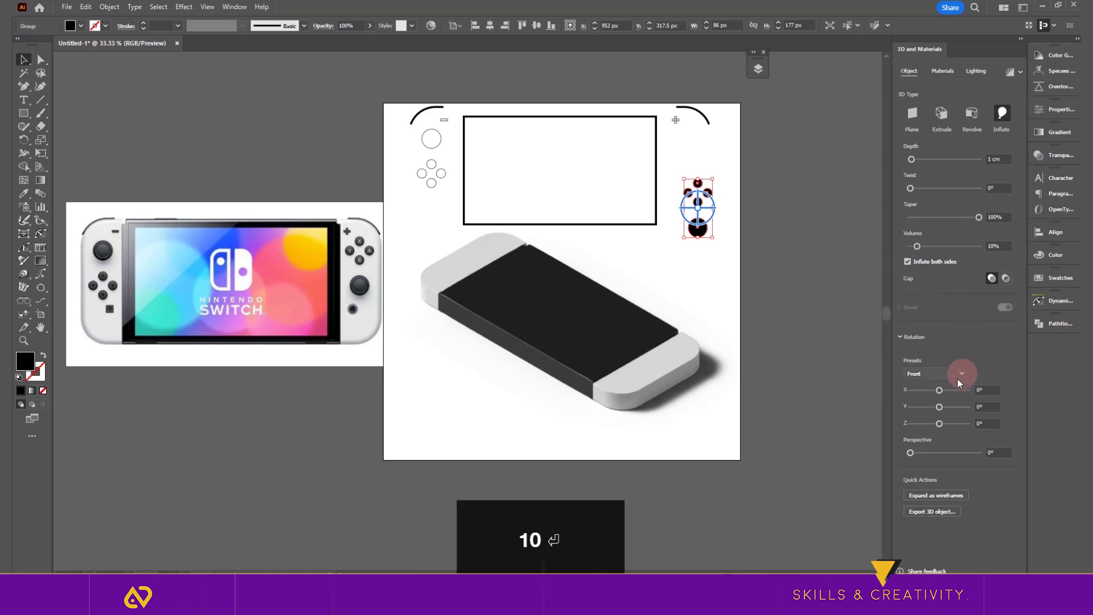
left_click(952, 350)
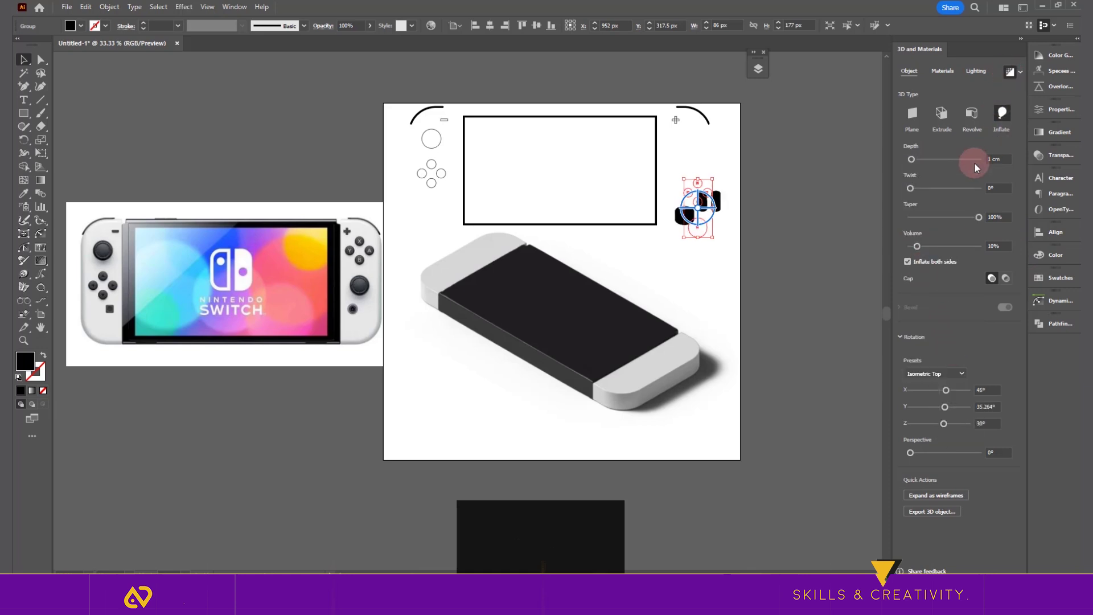
Turn on shadows for the right buttons and reduce their depth to 0.3 cm
left_click(977, 73)
left_click(1010, 334)
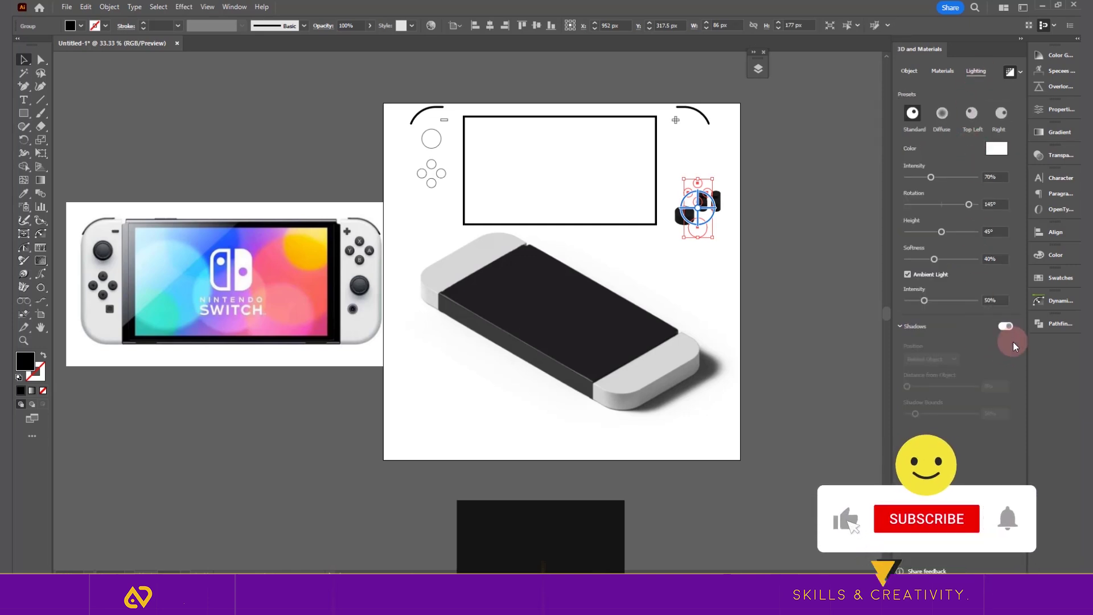
left_click(911, 73)
left_click(992, 159)
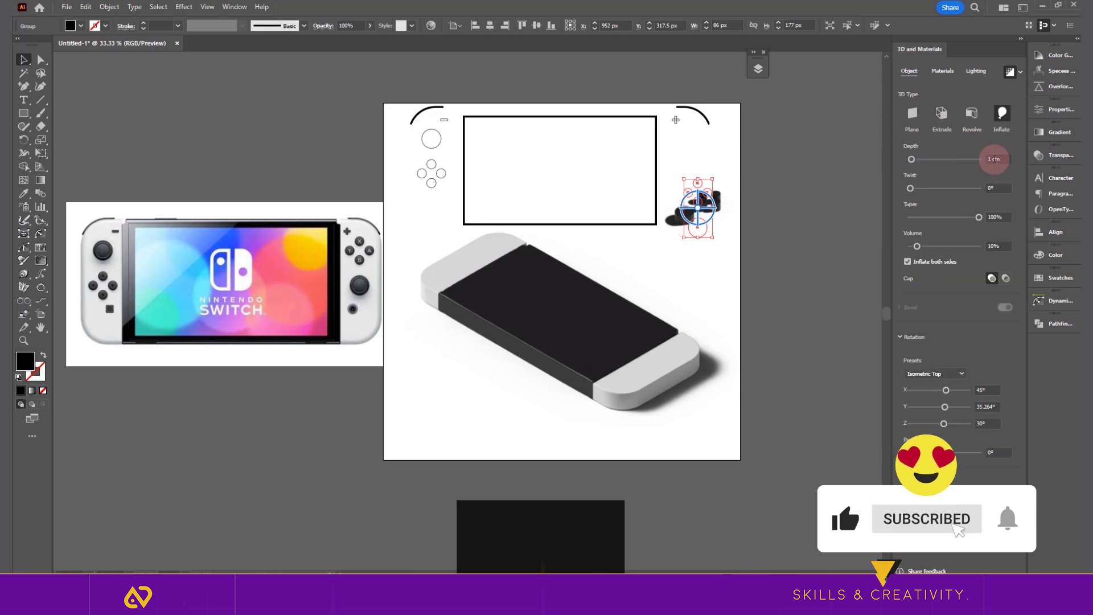
scroll(992, 159, "down", 2)
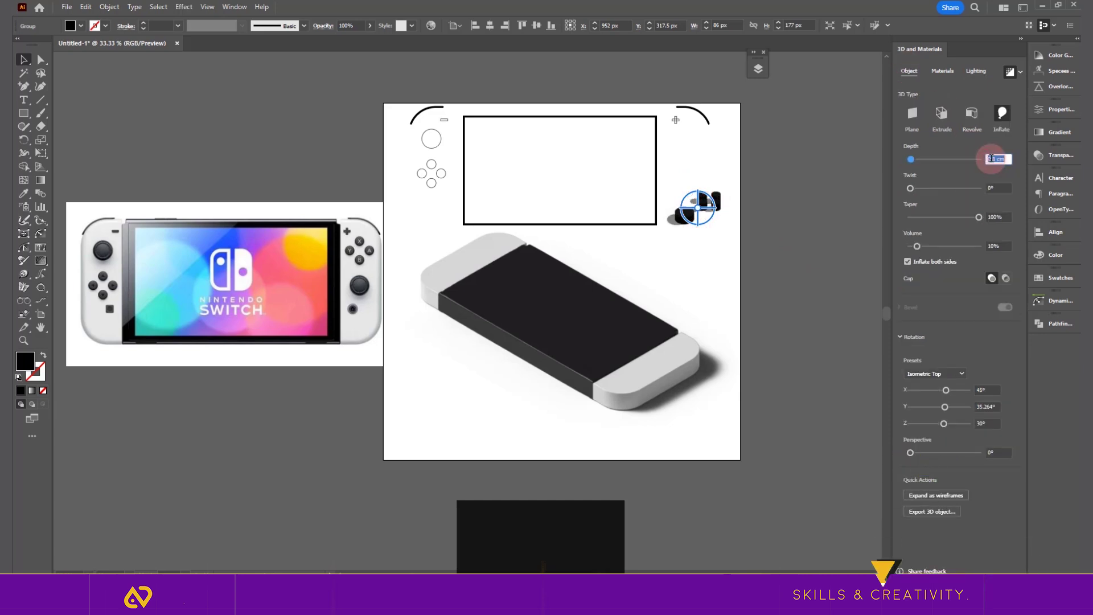
scroll(992, 159, "down", 1)
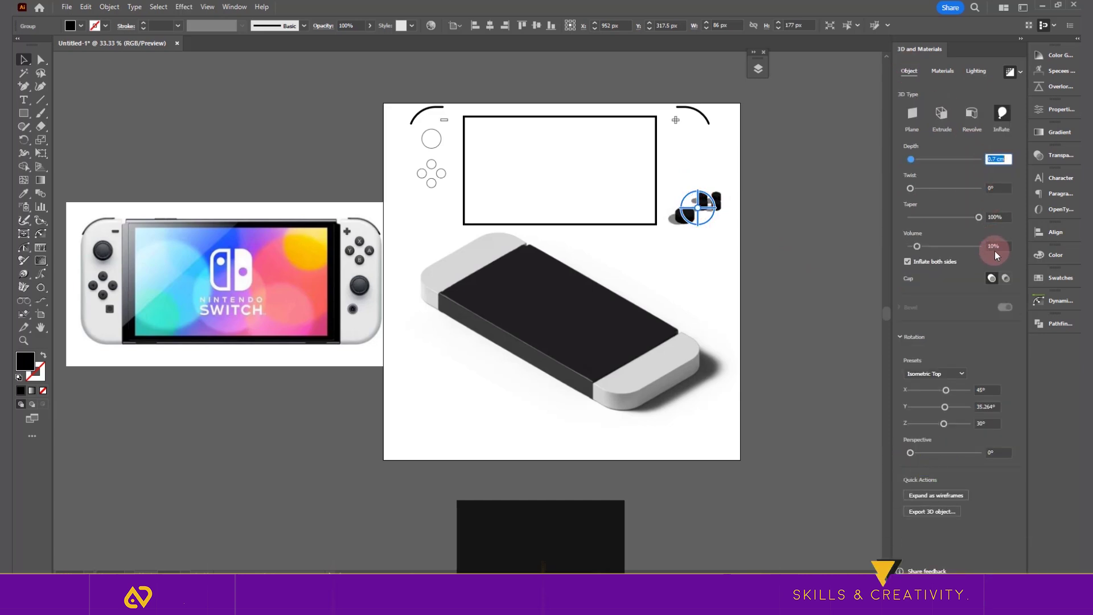
scroll(997, 159, "down", 4)
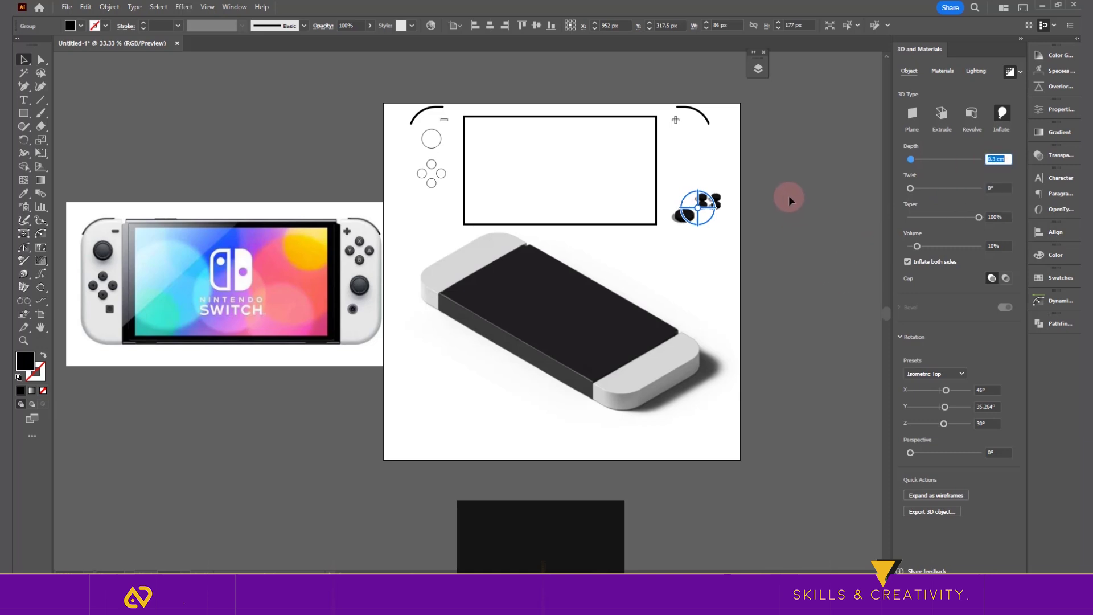
Set the right buttons' light rotation to -50° and the light softness to 70%
left_click(975, 72)
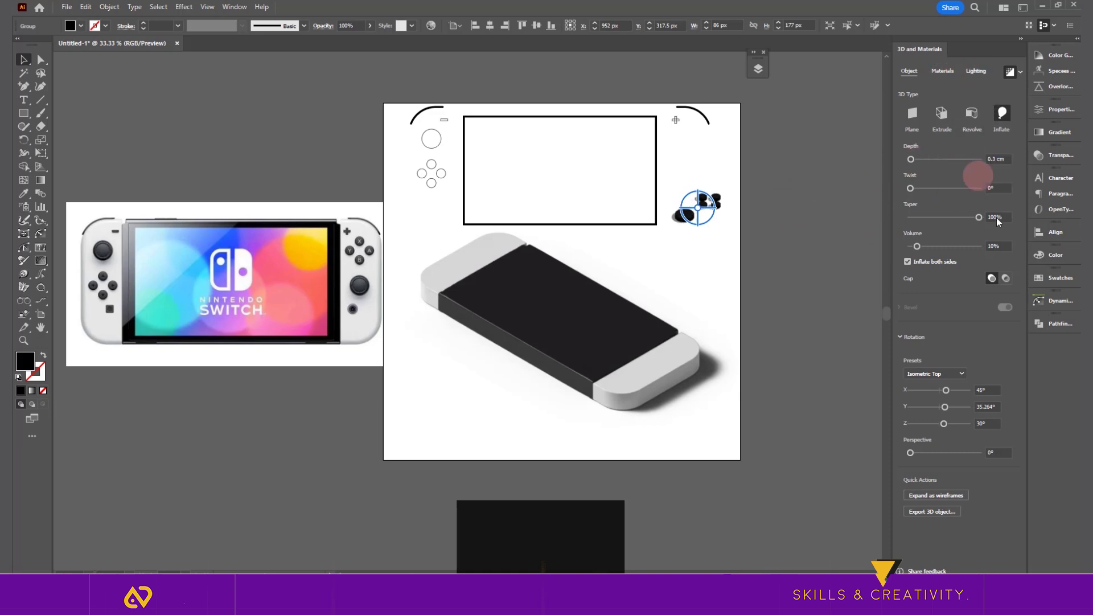
left_click(976, 71)
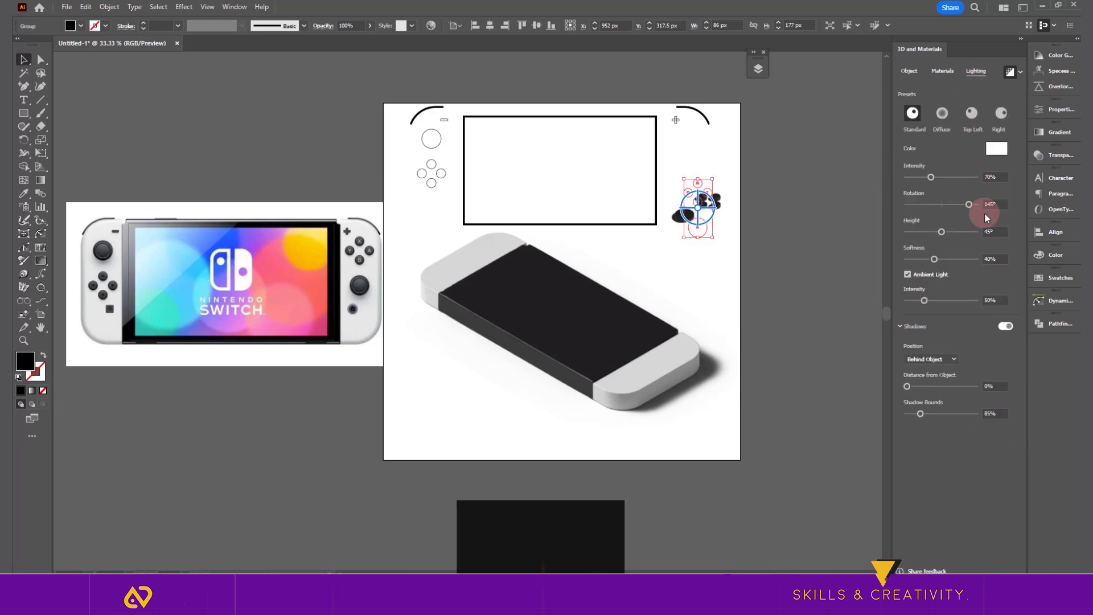
left_click(994, 203)
type("-50")
key("Return")
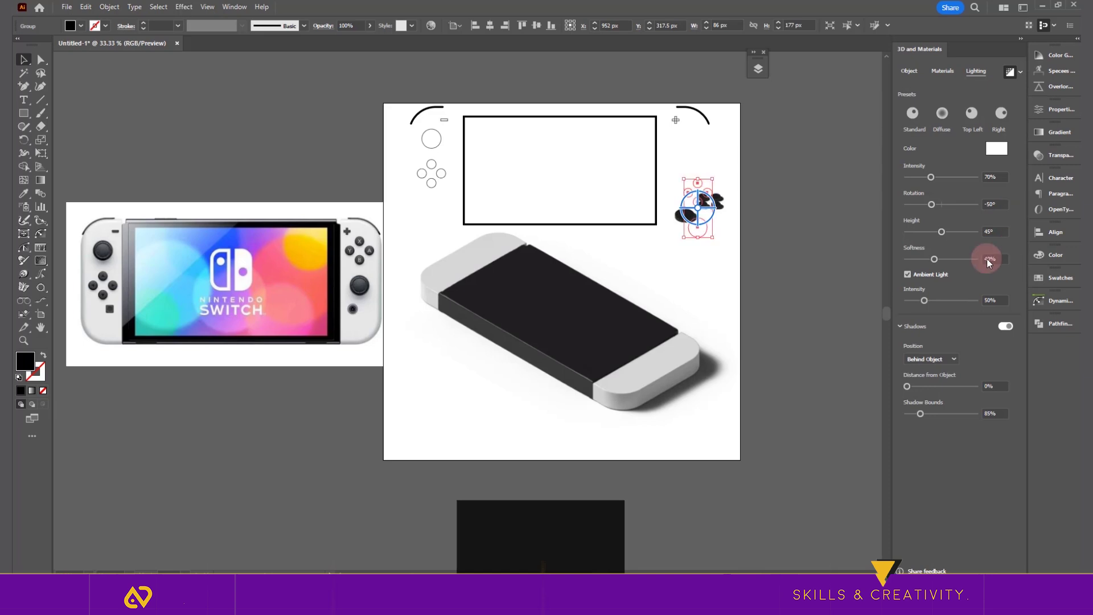
left_click(991, 258)
type("70")
key("Return")
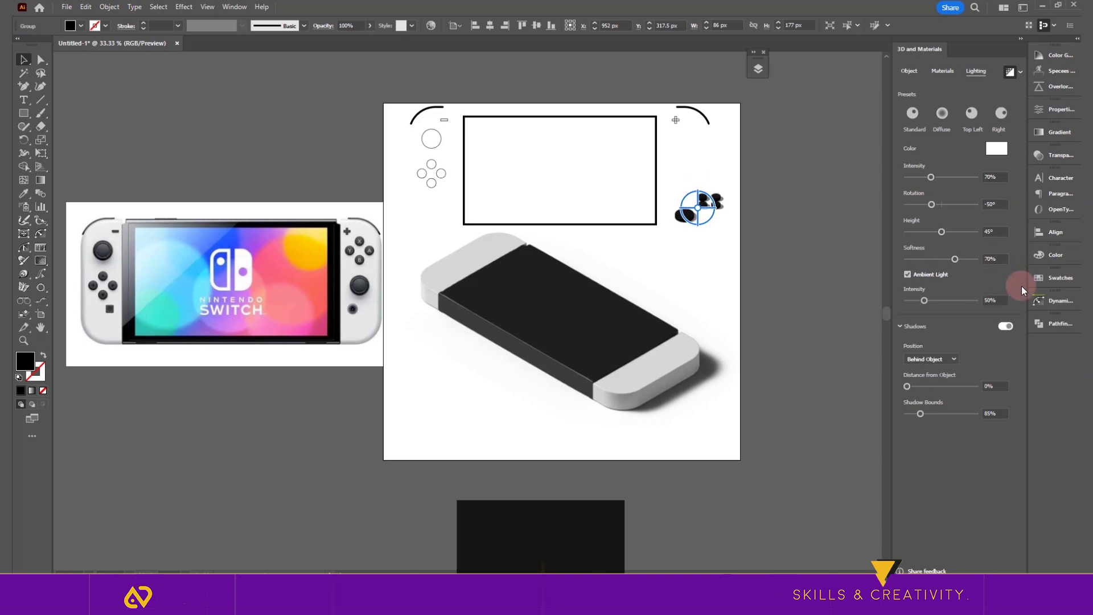
Move the 3D buttons onto the top face of the console's right controller and deselect them
left_click_drag(703, 218, 661, 393)
scroll(696, 346, "down", 5)
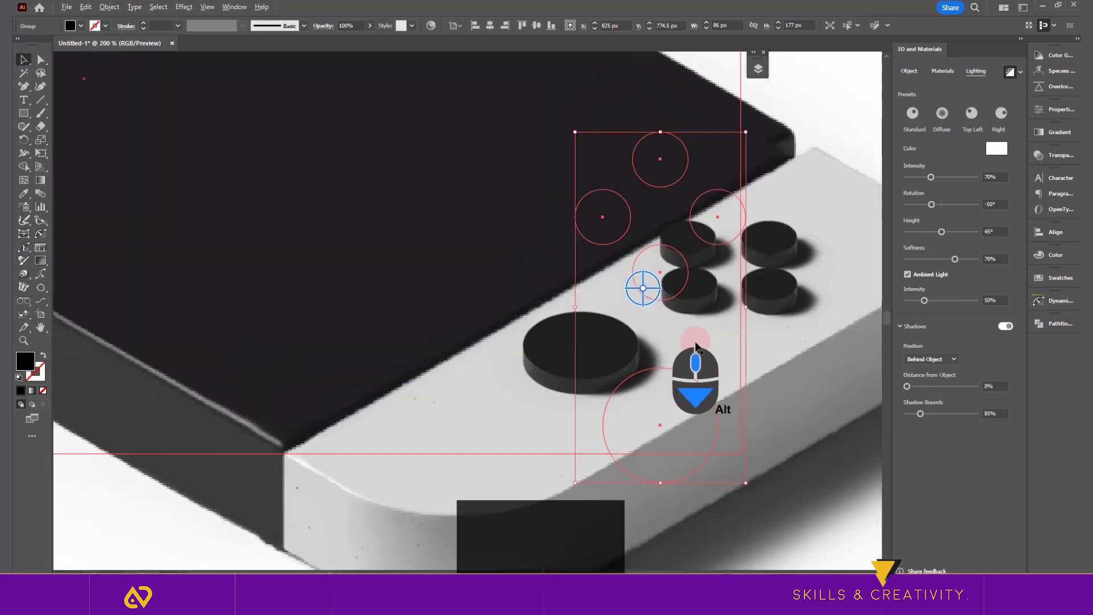
scroll(696, 345, "down", 1)
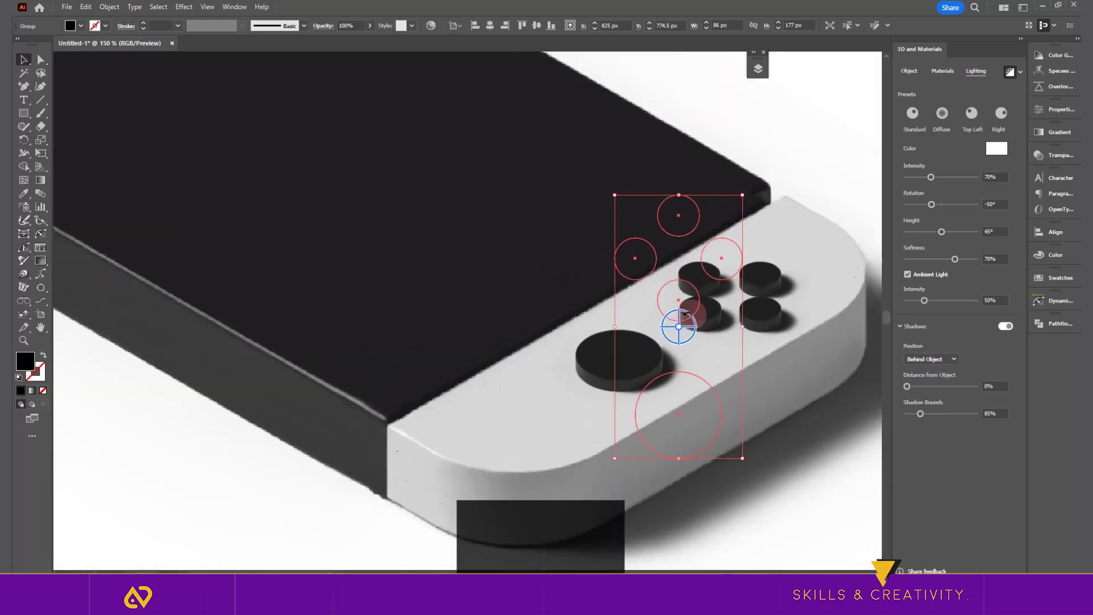
scroll(688, 315, "down", 4)
left_click(781, 200)
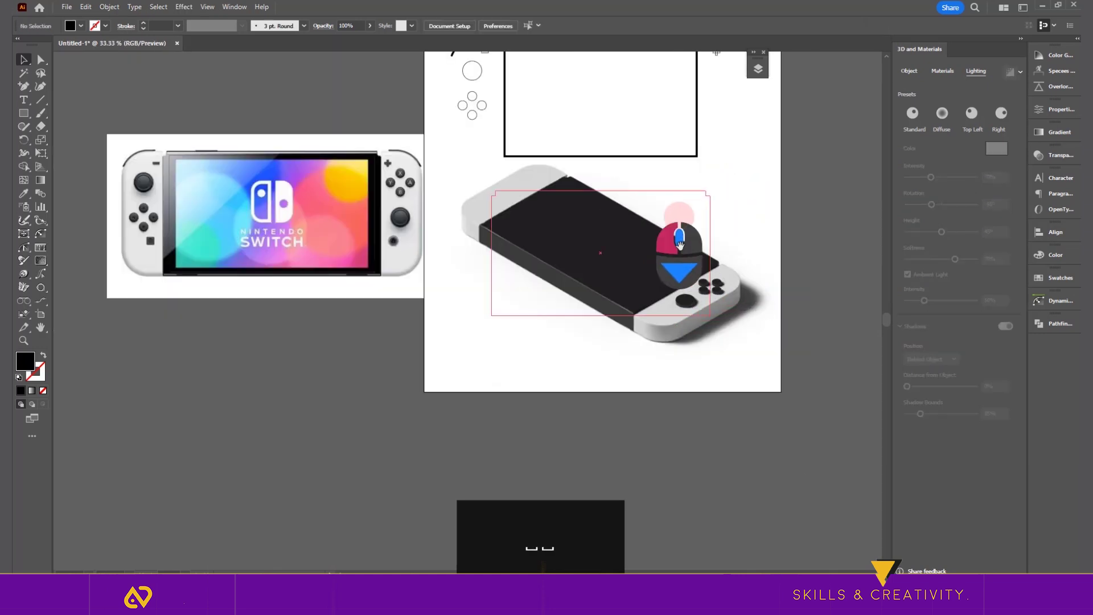
Make the left controller's five circles solid black, group them, and apply the 3D Inflate effect to the group
left_click_drag(680, 245, 682, 305)
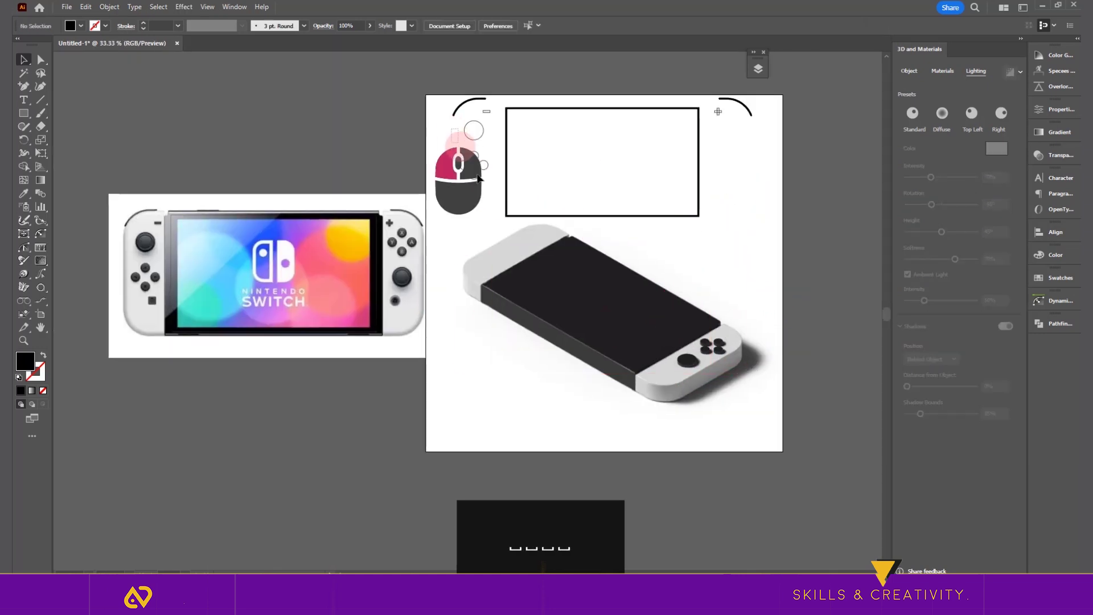
left_click_drag(480, 178, 451, 117)
left_click(44, 355)
key("ctrl+g")
left_click(909, 70)
left_click(1002, 114)
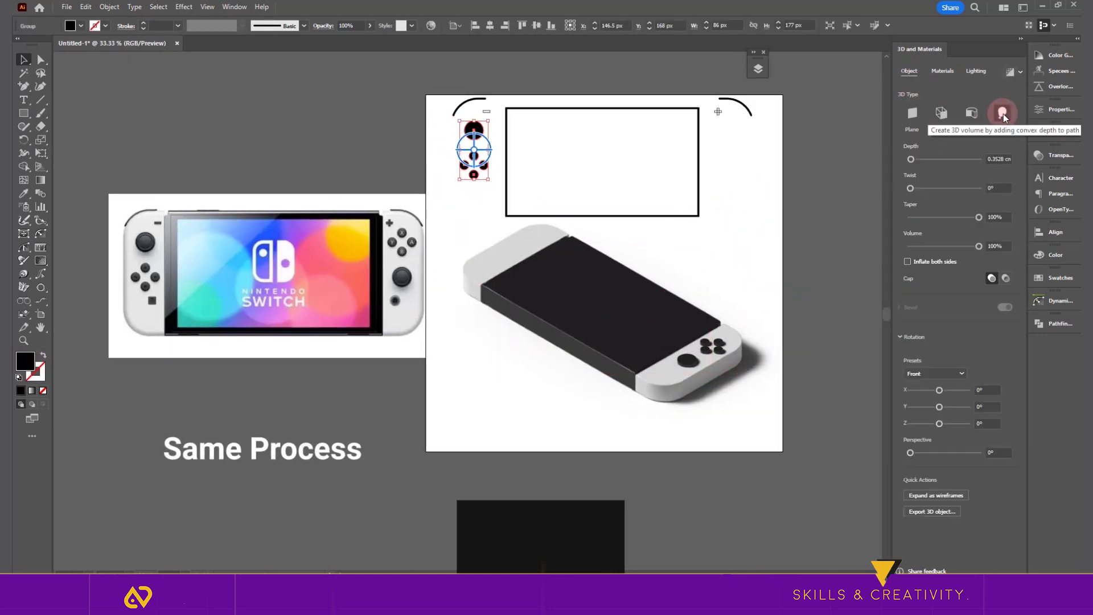
Inflate the left button group on both sides and set its depth to 0.5 cm
left_click(996, 161)
left_click(928, 262)
double_click(999, 162)
type("0.5")
key("Return")
Give the left buttons the Isometric Top rotation and 10% volume, and render them with ray tracing
left_click(936, 374)
left_click(929, 352)
double_click(995, 246)
type("10")
key("Return")
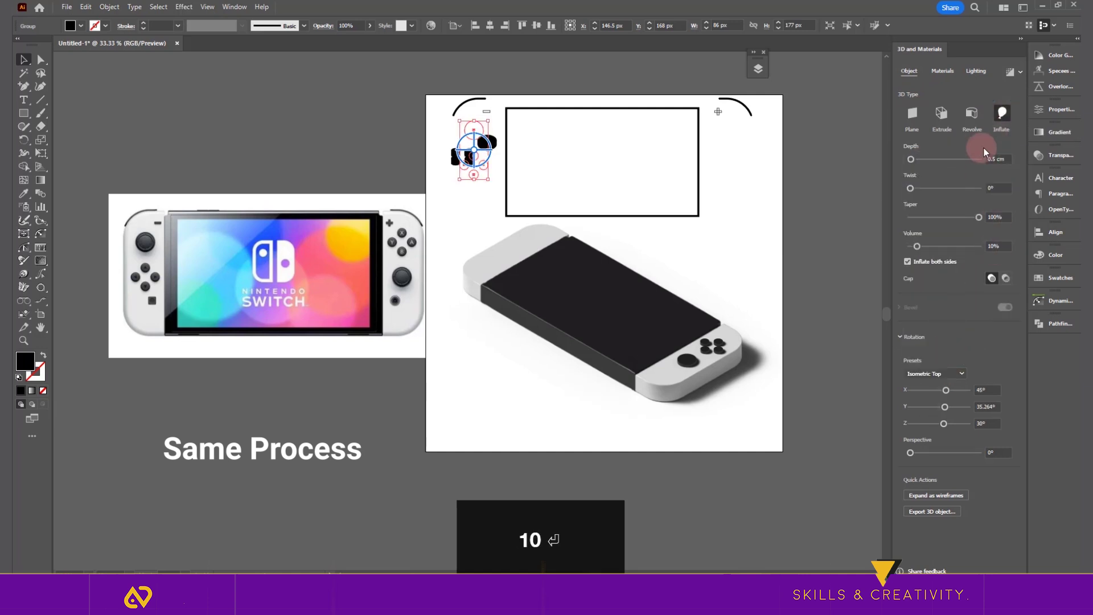
left_click(1009, 72)
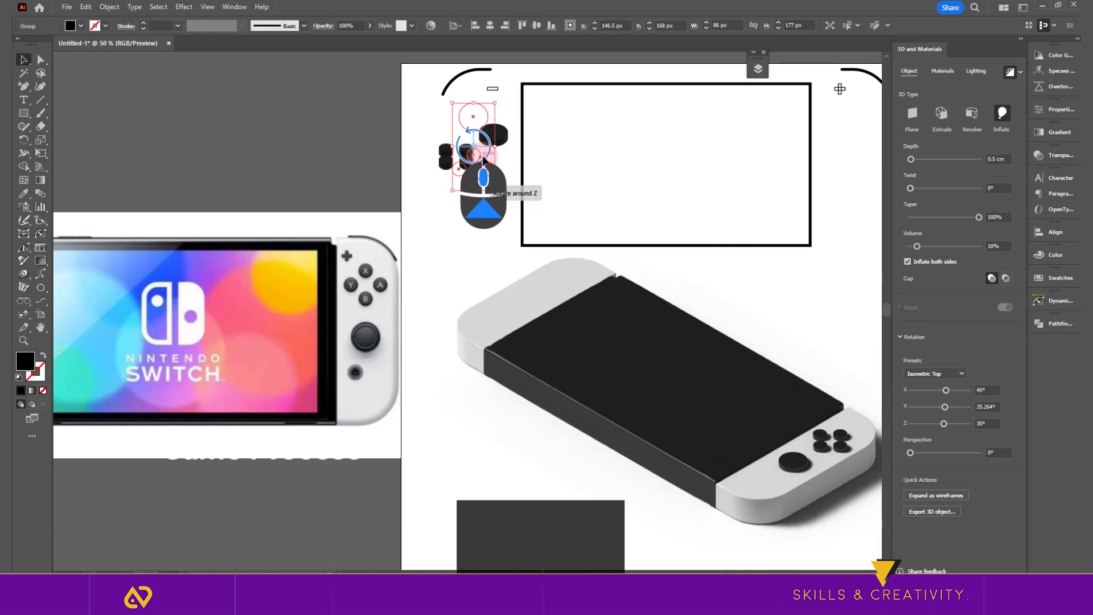
Move the left buttons onto the console's left controller and reduce their depth to 0.3 cm
left_click_drag(488, 183, 535, 289)
double_click(994, 159)
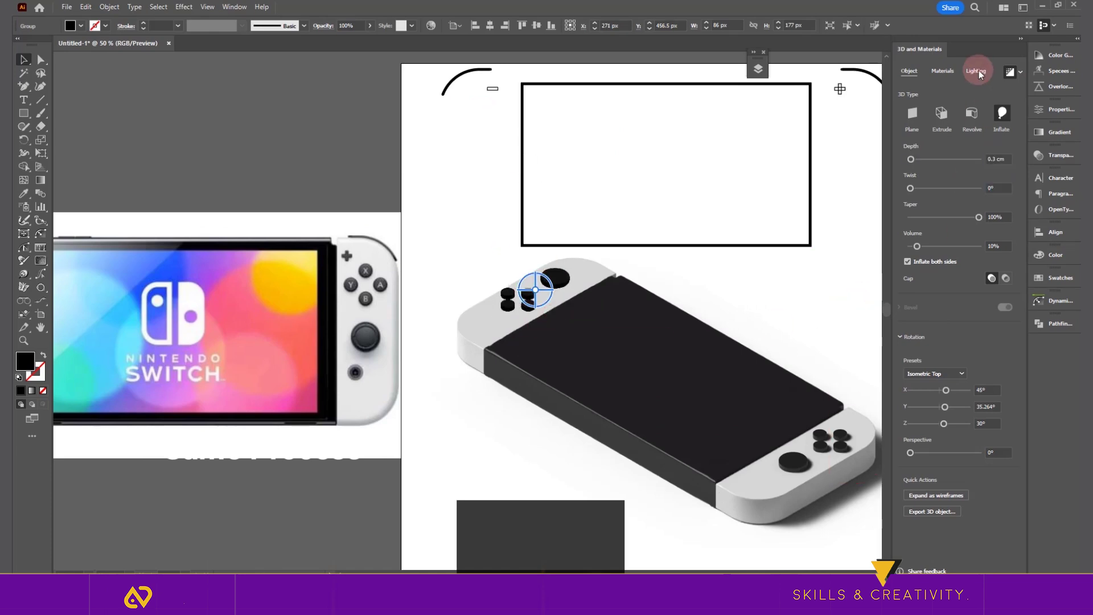
Set the left buttons' lighting to -50° rotation and 70% softness with shadows on, and deselect them
left_click(974, 85)
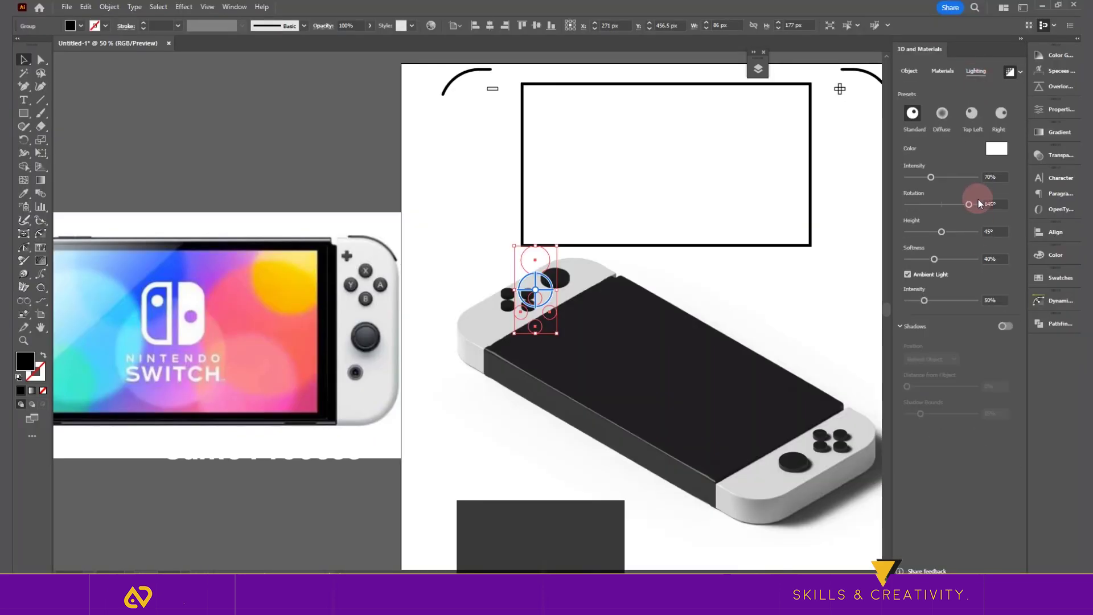
left_click(1008, 202)
type("-50")
key("Return")
left_click(991, 259)
type("70")
key("Return")
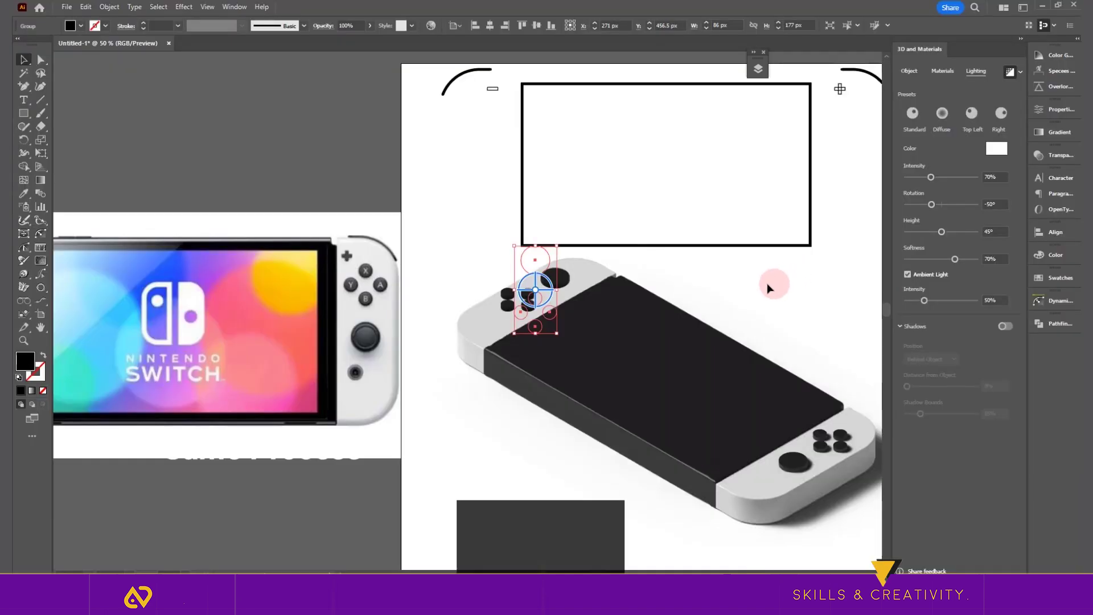
left_click(1007, 326)
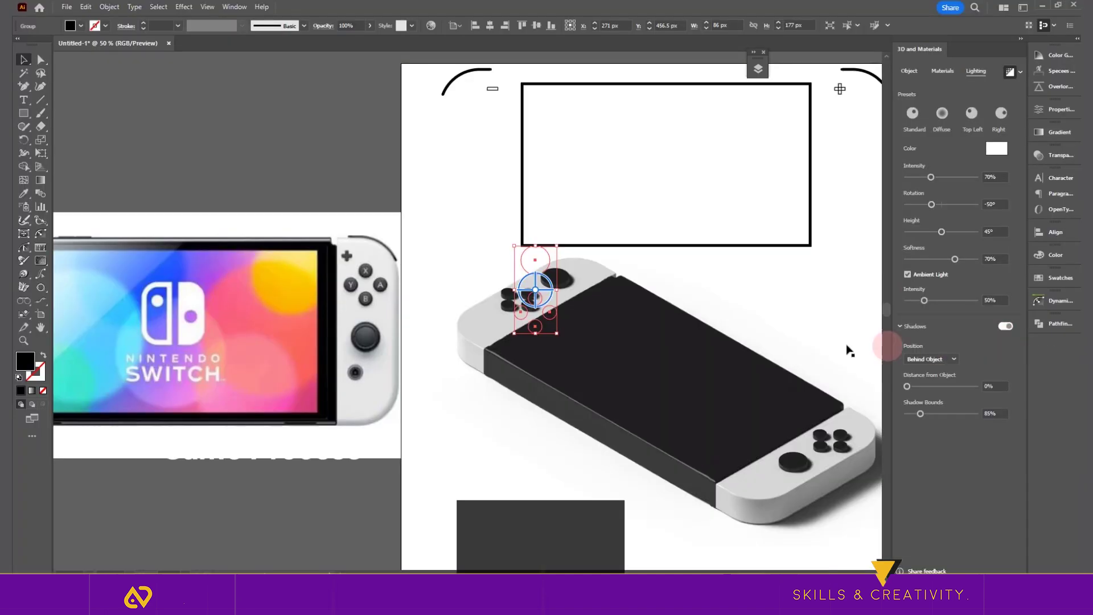
left_click(769, 323)
Unite the plus sign's two rectangles with Pathfinder and make the shape solid black
key("ctrl+1")
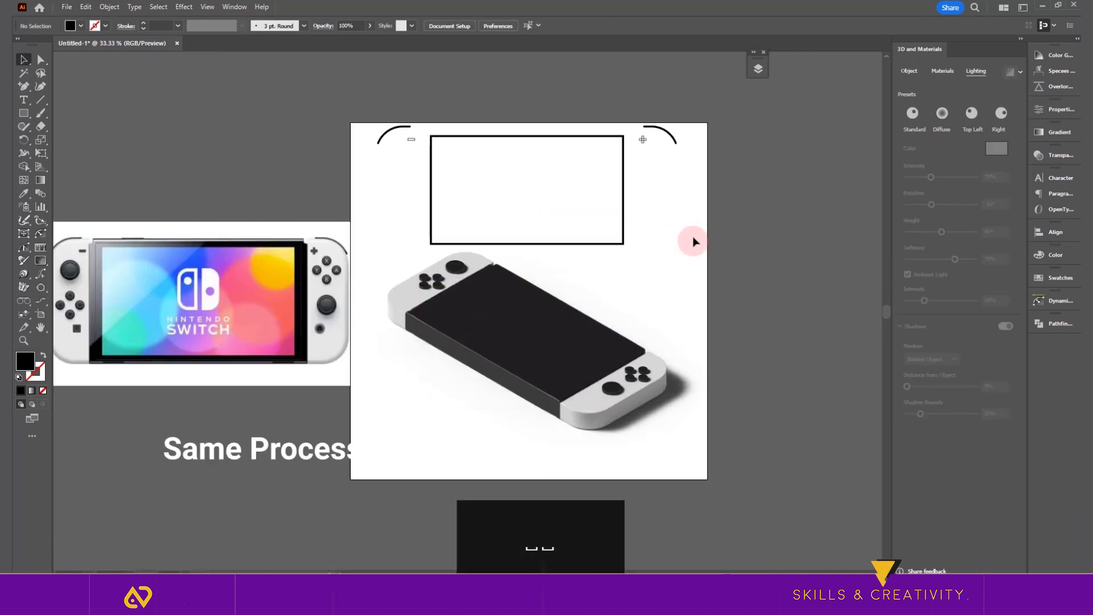
scroll(617, 121, "up", 3)
left_click(627, 108)
left_click(1057, 323)
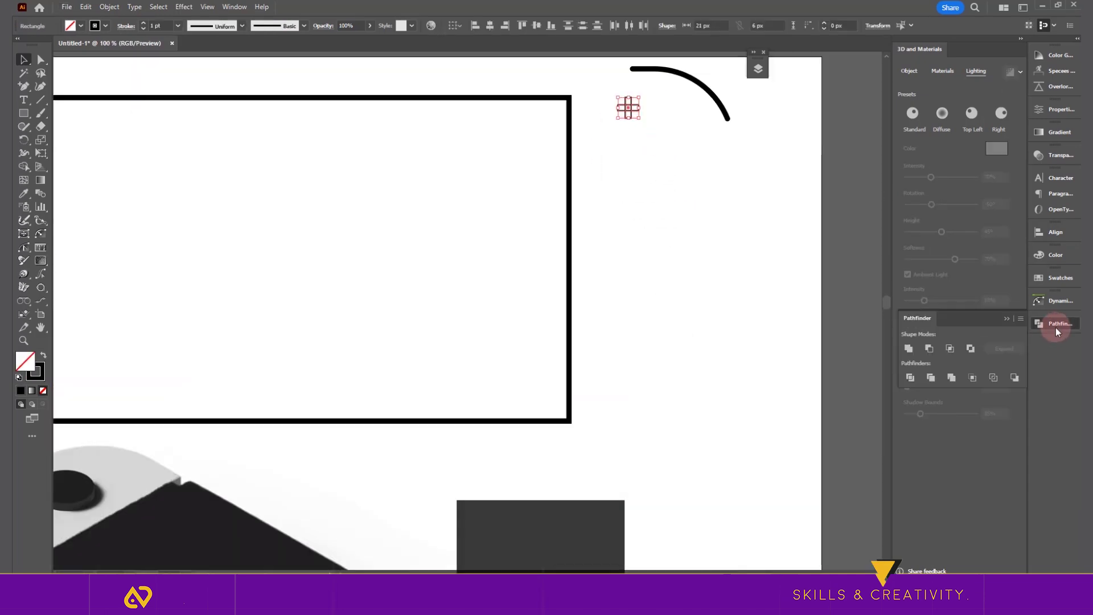
Move the plus sign down beside the console and inflate it on both sides with 10% volume
left_click_drag(627, 108, 612, 374)
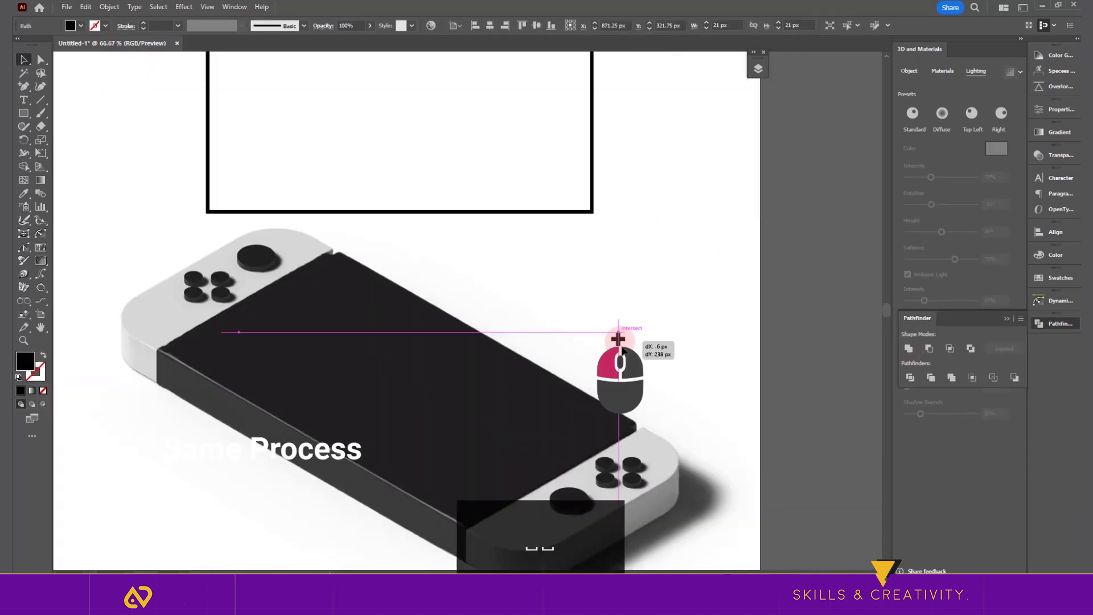
left_click_drag(620, 340, 619, 343)
left_click(1004, 117)
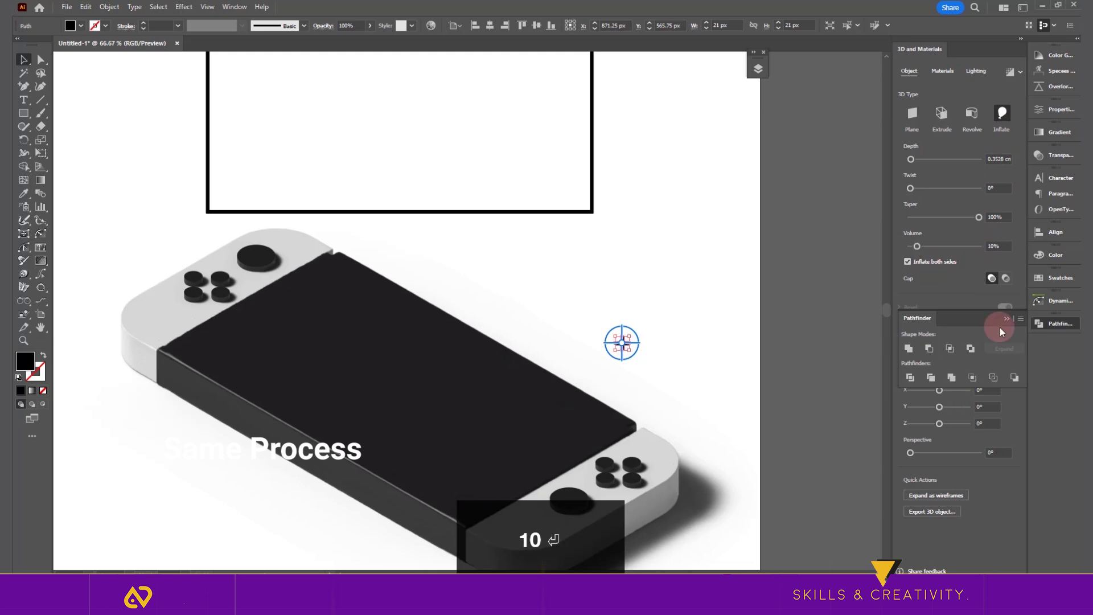
left_click(914, 337)
Set the plus sign's light softness to 70% and its light rotation to -50°
left_click(981, 72)
left_click(997, 259)
type("70")
key("Return")
left_click(997, 204)
type("-50")
key("Return")
Place the plus sign on the right controller above the four small buttons and adjust its depth
left_click(731, 250)
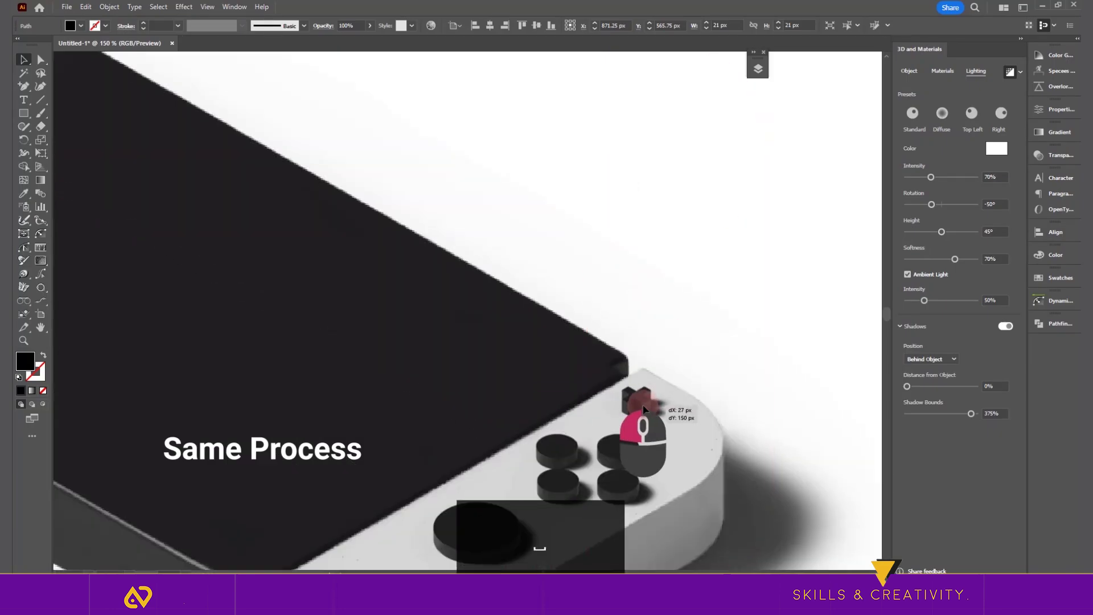
left_click(998, 158)
key("Return")
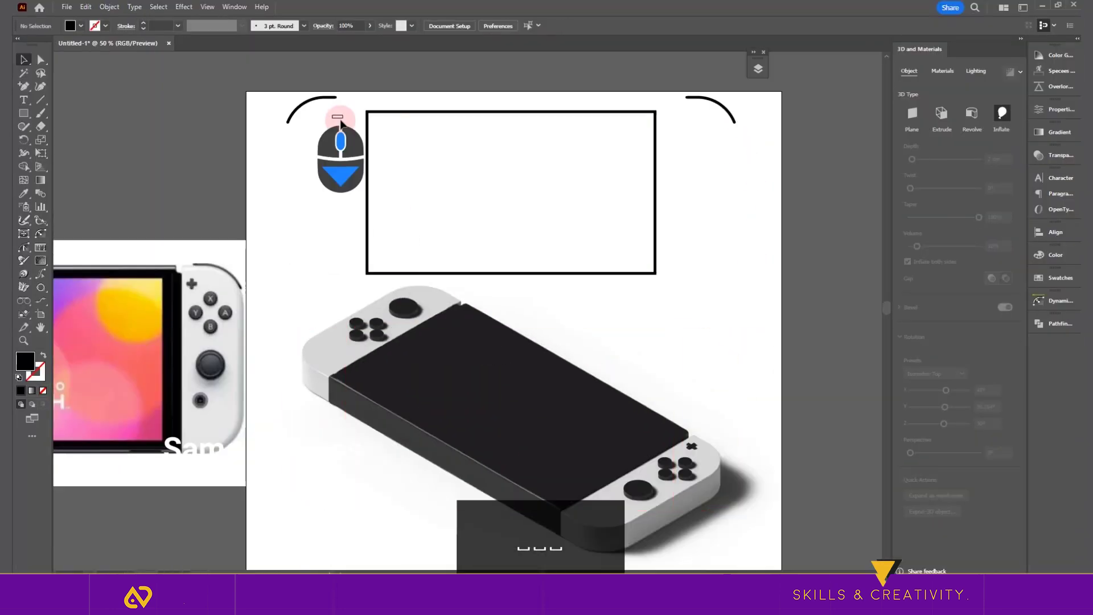
Make the minus sign's rectangle solid black and apply the 3D Inflate effect to it
scroll(359, 274, "up", 3)
key("shift+x")
left_click(1002, 114)
Adjust the minus sign's depth and inflate it on both sides with a volume of 10%
left_click(997, 159)
key("Return")
left_click(994, 246)
type("10")
key("Return")
left_click(907, 262)
Set the minus sign's lighting to -50° rotation and 70% softness, with shadows turned on
left_click(977, 72)
left_click(992, 203)
left_click(993, 259)
key("ctrl+a")
type("70")
key("Return")
left_click(1006, 326)
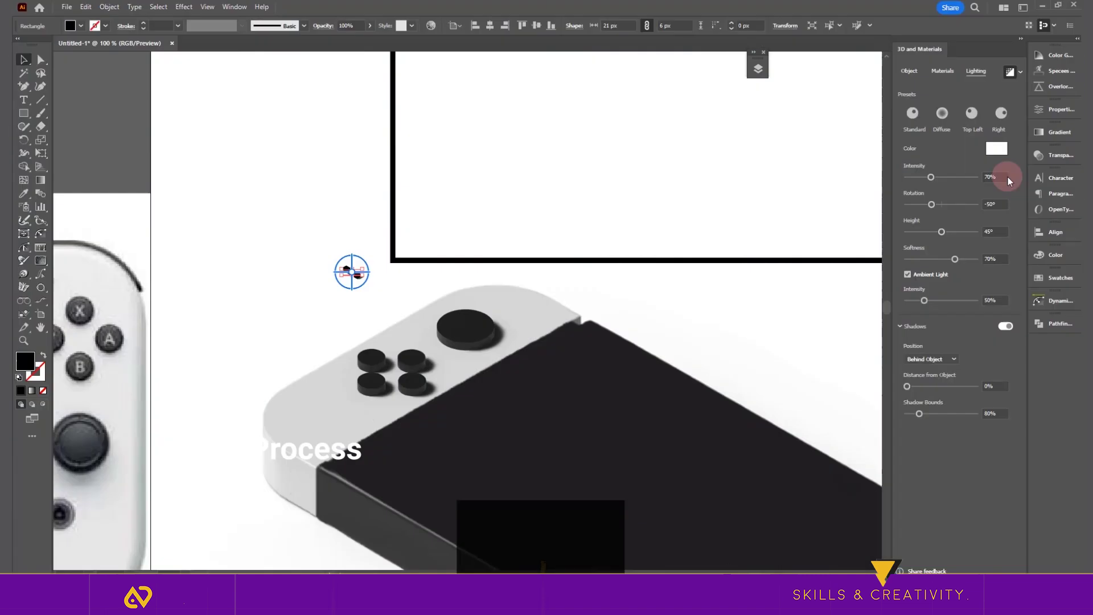
Place the minus sign on the left controller beside the large round button and deselect it
scroll(262, 242, "up", 5)
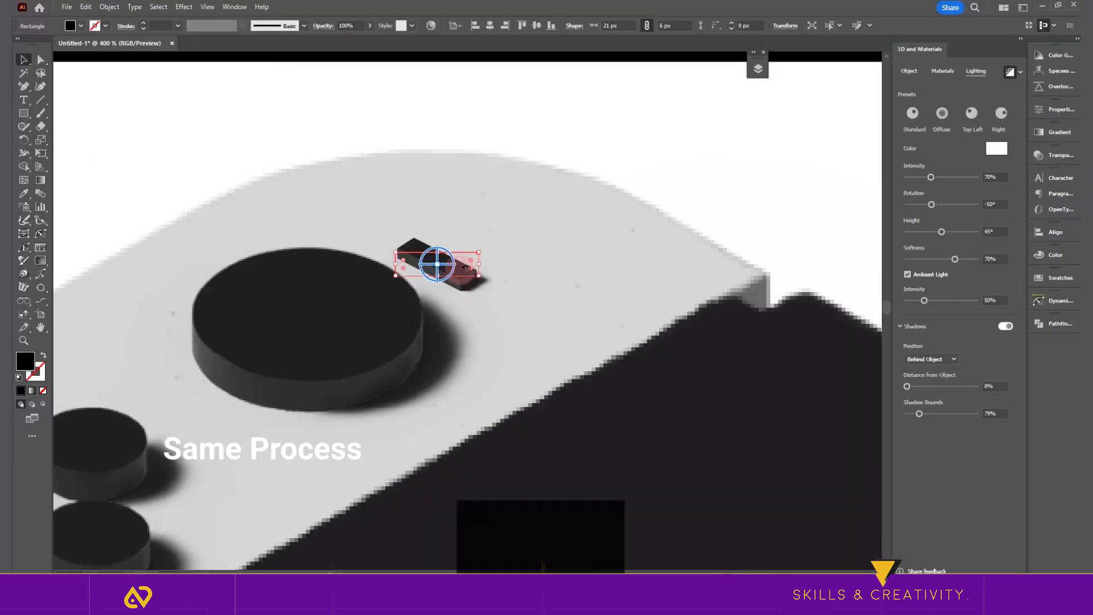
scroll(498, 244, "down", 5)
left_click(407, 136)
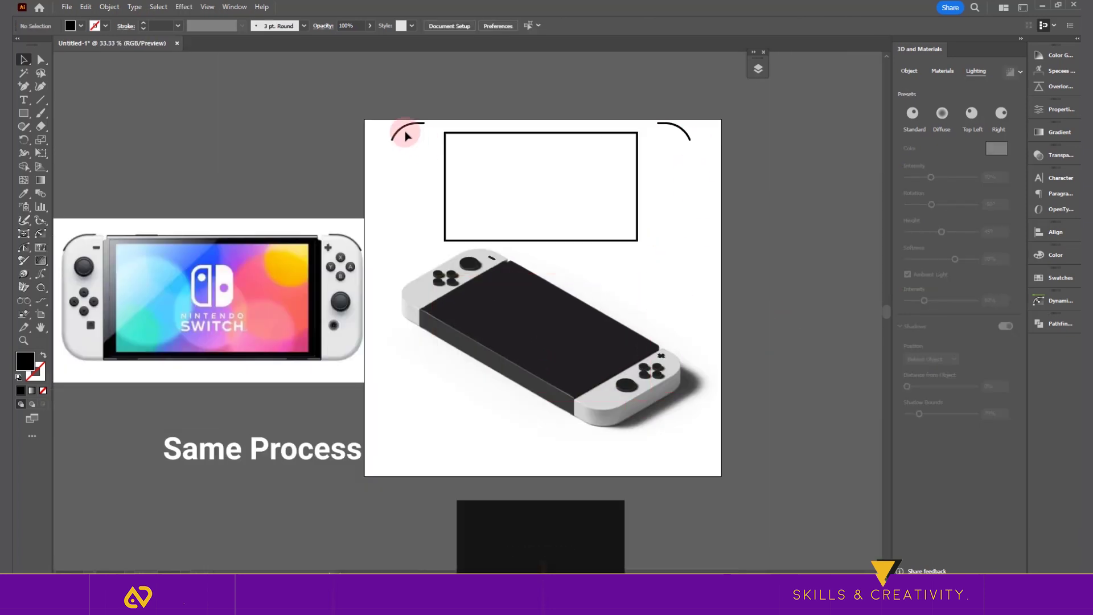
Expand the left corner arc's stroke into a filled black shape
left_click(405, 131)
left_click(109, 7)
left_click(122, 163)
key("Return")
Apply the 3D Inflate effect to the expanded left arc with a depth of 0.5 cm
scroll(423, 140, "up", 3)
left_click_drag(423, 140, 399, 239)
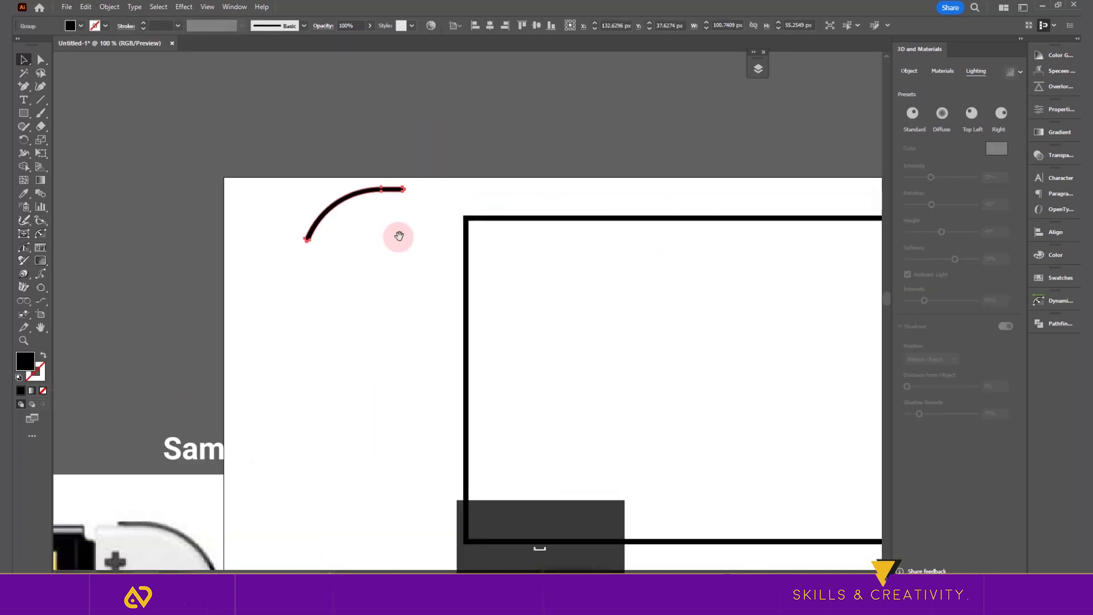
left_click(1001, 113)
left_click(998, 159)
type("0.5")
Inflate the left arc on both sides with 10% volume and rotate it with the Isometric Top preset
left_click(997, 246)
type("10")
key("Return")
left_click(934, 261)
left_click(962, 374)
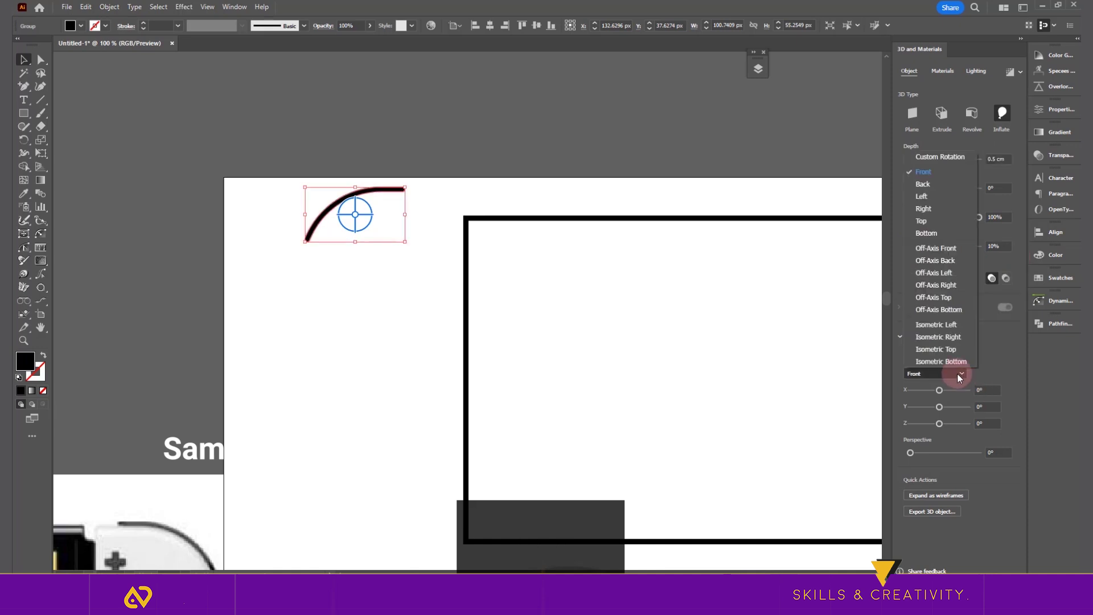
left_click(959, 373)
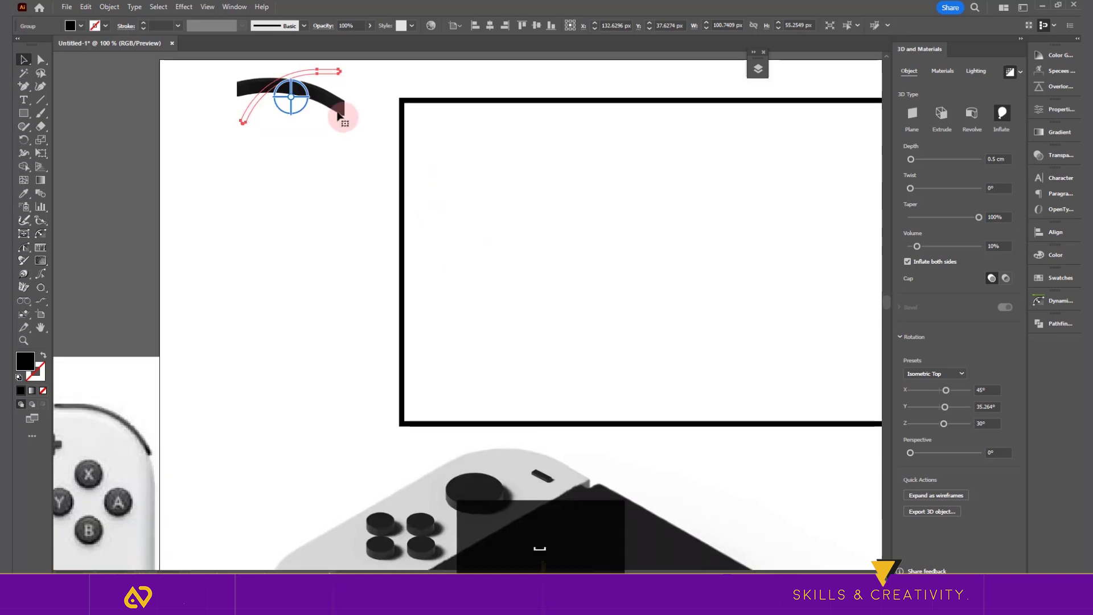
Move the inflated left arc onto the left controller's upper corner and send it to the back
scroll(557, 463, "up", 4)
left_click_drag(557, 462, 585, 494)
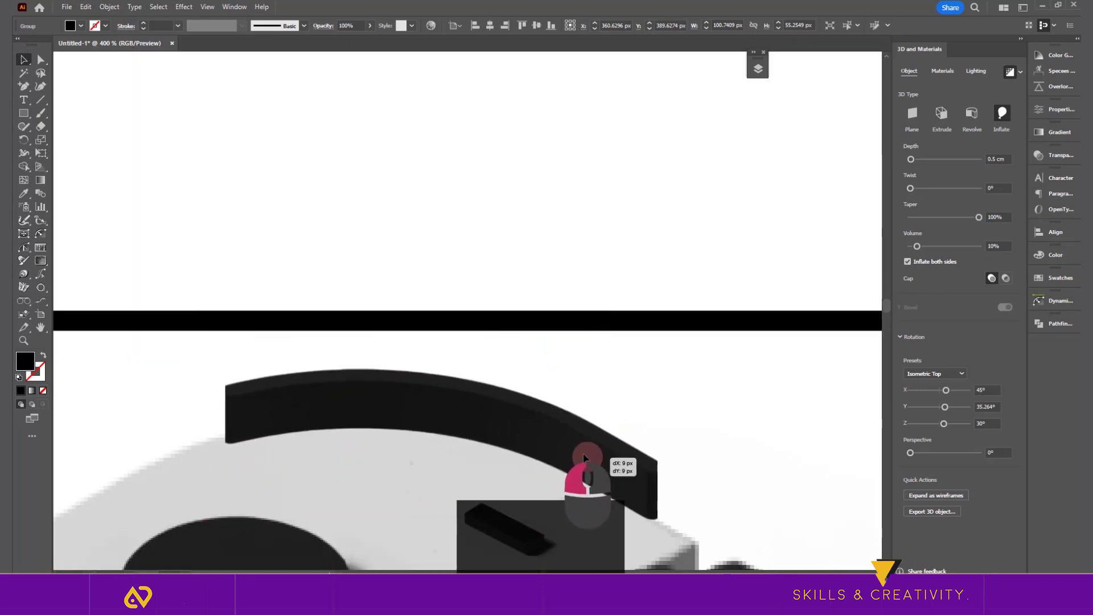
right_click(578, 436)
mouse_move(621, 385)
left_click(735, 423)
left_click(579, 454)
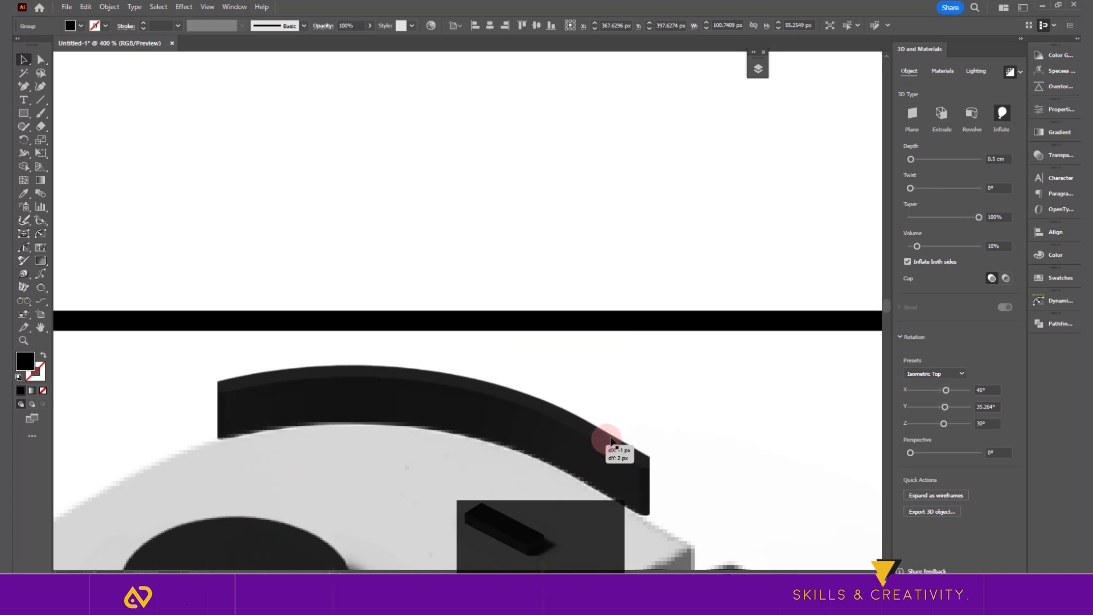
Nudge the left arc down behind the left controller so only its upper edge follows the rounded corner
left_click(522, 403)
key("Down")
key("Down")
key("Down")
key("Down")
key("Down")
key("Down")
key("Down")
key("Down")
key("Right")
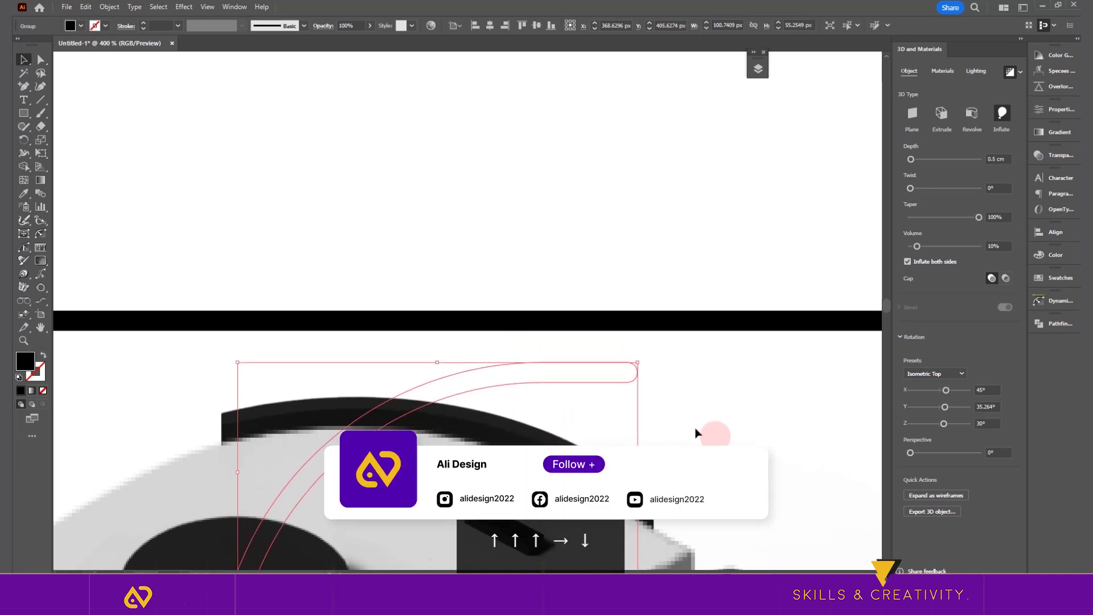
scroll(696, 434, "down", 5)
scroll(696, 434, "up", 1)
left_click(763, 249)
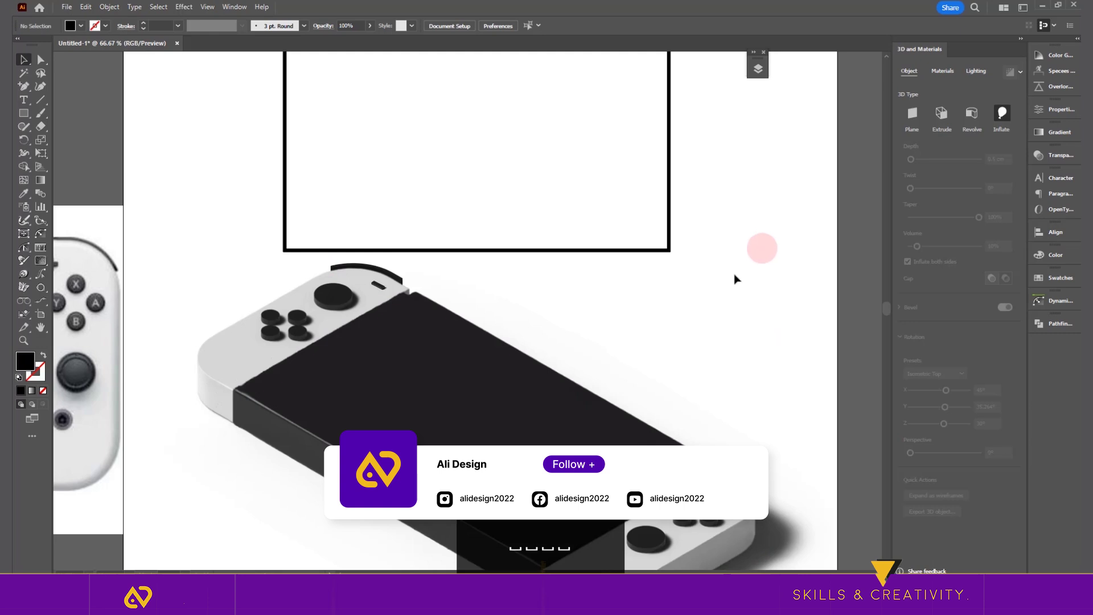
scroll(700, 308, "down", 1)
scroll(478, 296, "up", 3)
left_click(400, 283)
scroll(503, 305, "up", 1)
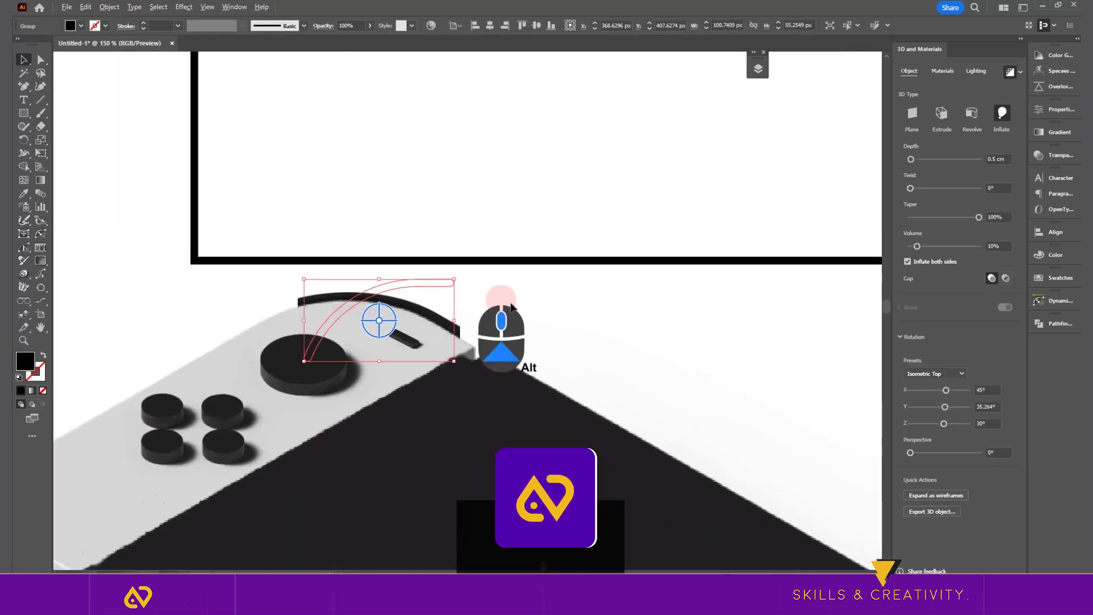
scroll(503, 305, "down", 3)
left_click(625, 248)
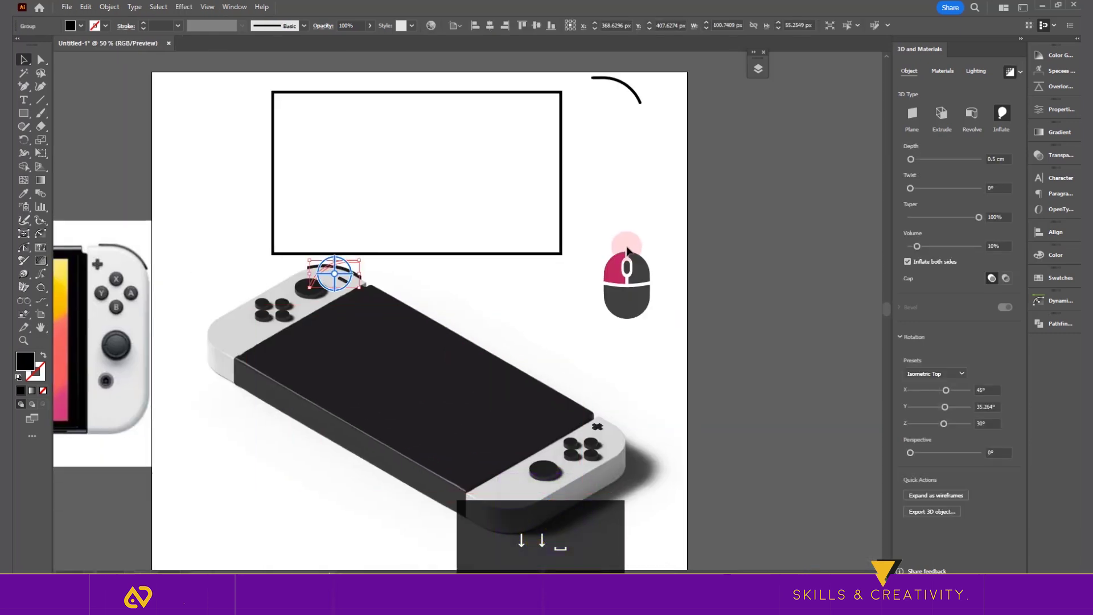
Expand the right corner arc's stroke into a filled shape and move it above the right controller
left_click(637, 97)
left_click(109, 6)
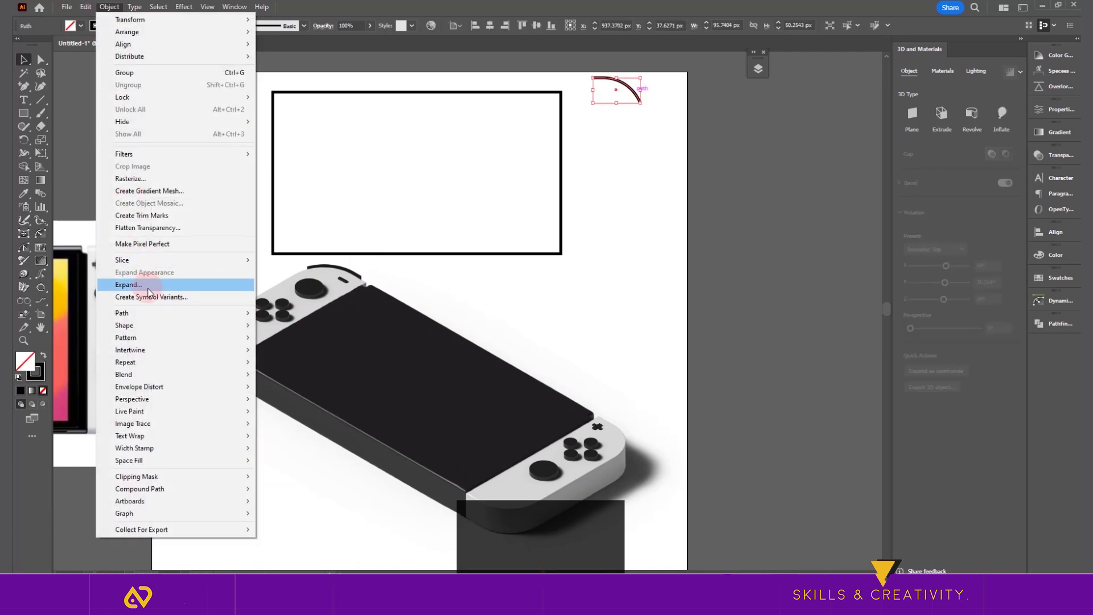
left_click(128, 285)
left_click_drag(633, 97, 628, 372)
Inflate the right arc on both sides with 0.5 cm depth and 10% volume, rotated with the Isometric Top preset
left_click(1003, 115)
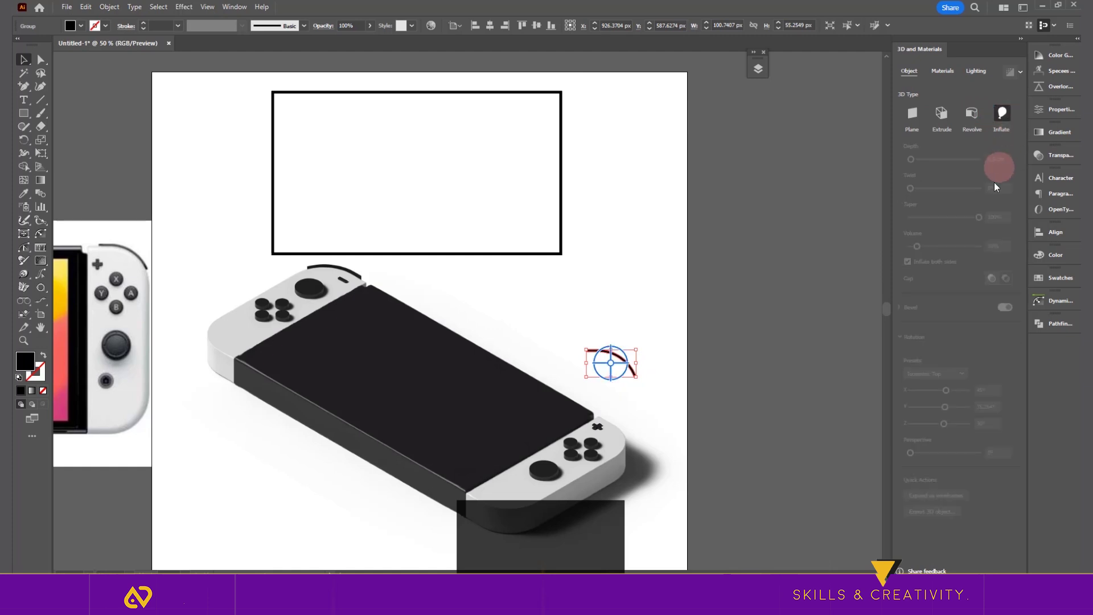
type("0.5cm")
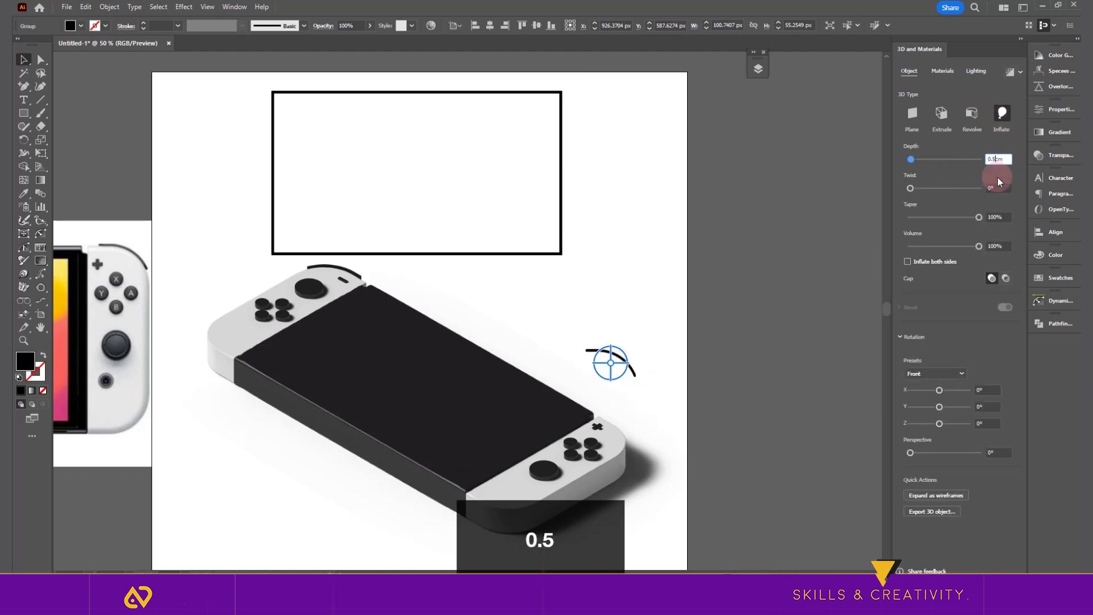
left_click(996, 246)
type("10")
key("Return")
left_click(934, 262)
left_click(942, 372)
left_click(934, 350)
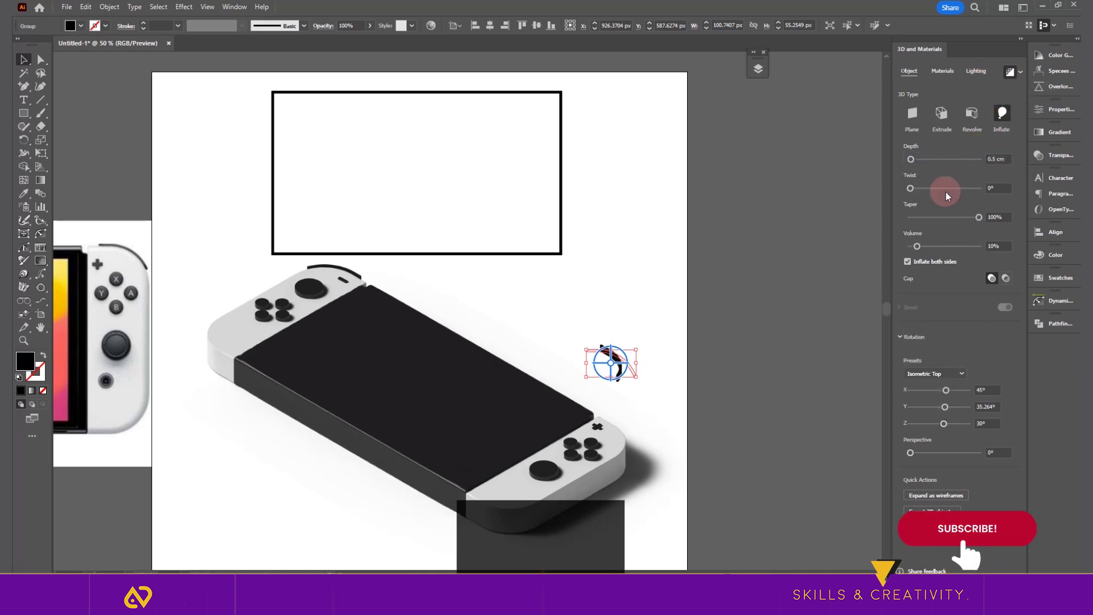
Move the inflated right arc onto the right controller's outer corner and send it to the back
scroll(627, 370, "up", 4)
left_click_drag(639, 406, 600, 163)
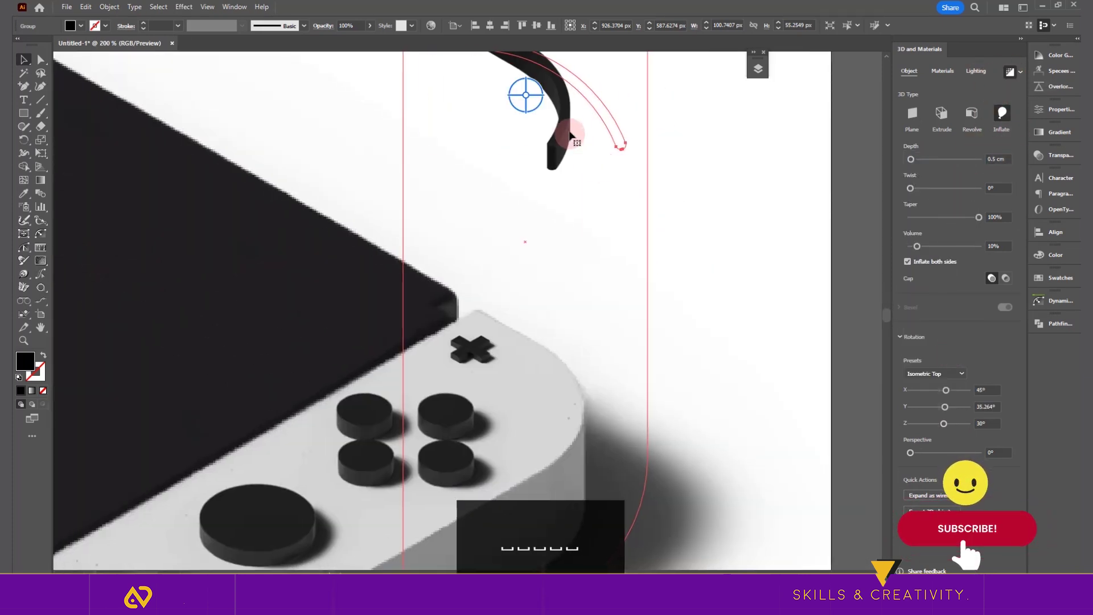
left_click_drag(577, 98, 590, 368)
right_click(592, 364)
mouse_move(637, 308)
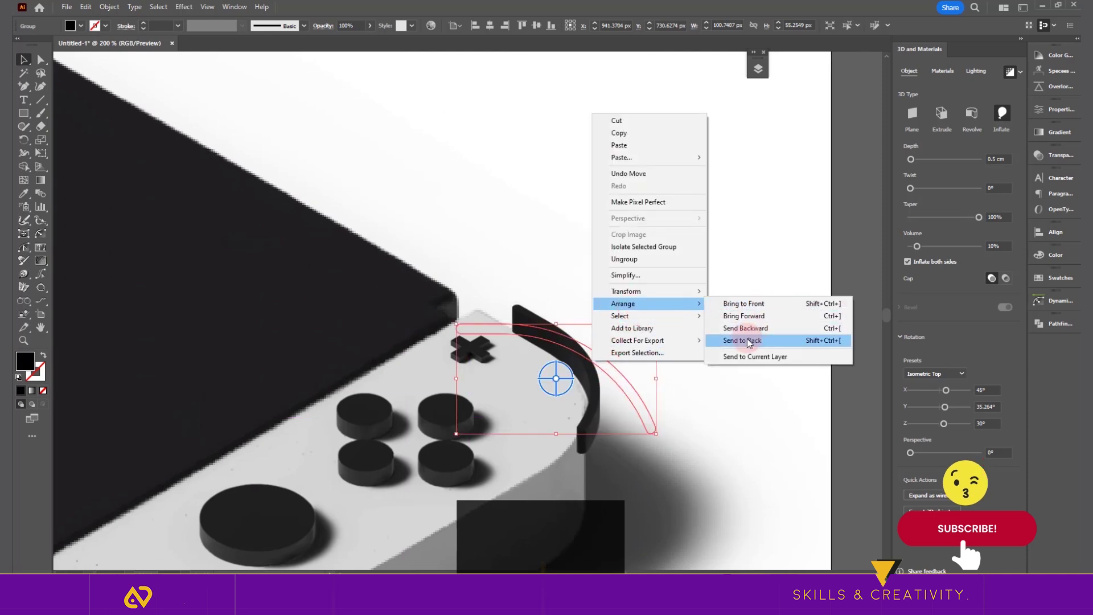
left_click(754, 335)
Nudge the right arc down and inward until it hugs the right controller's rounded corner, and deselect it
key("Down")
key("Down")
key("Down")
key("Down")
key("Down")
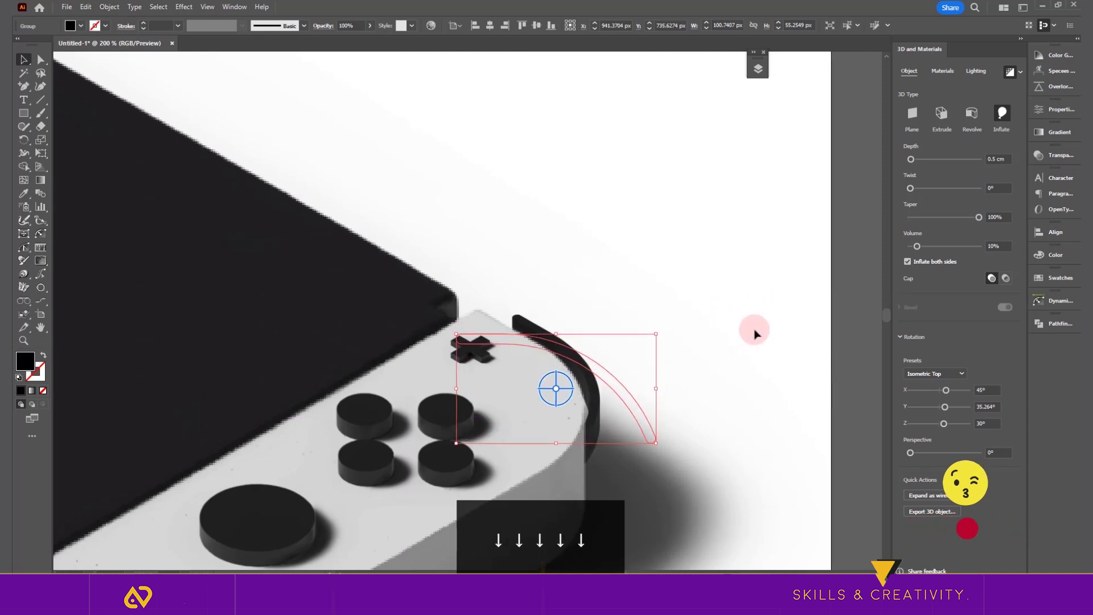
key("Down")
key("Down")
key("Down")
key("Down")
key("Right")
key("Left")
key("Down")
key("Left")
key("Left")
key("Left")
key("Up")
key("Up")
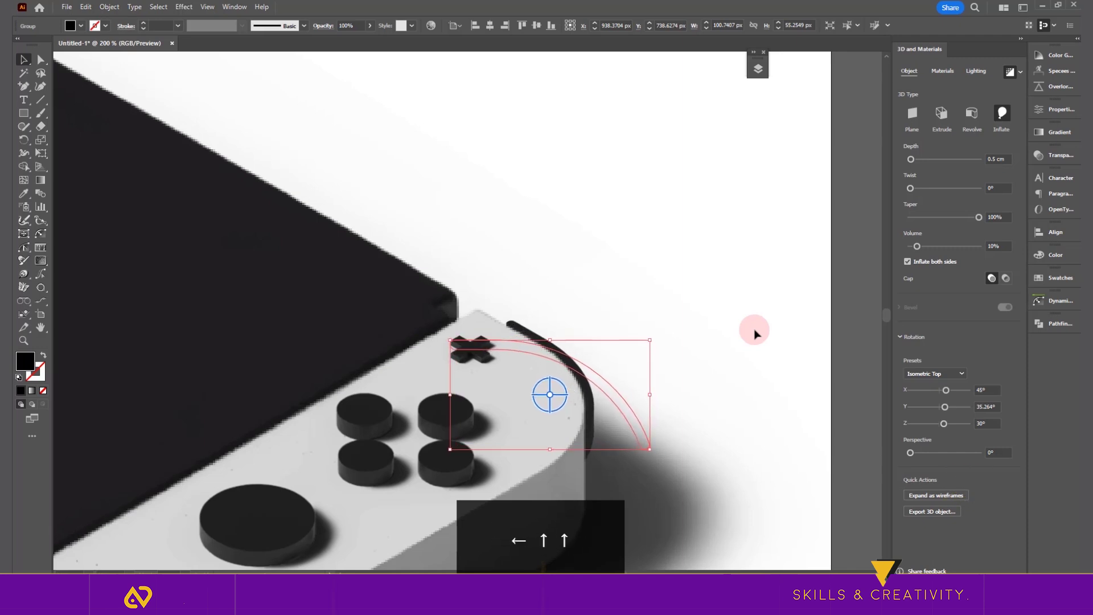
scroll(755, 333, "down", 4)
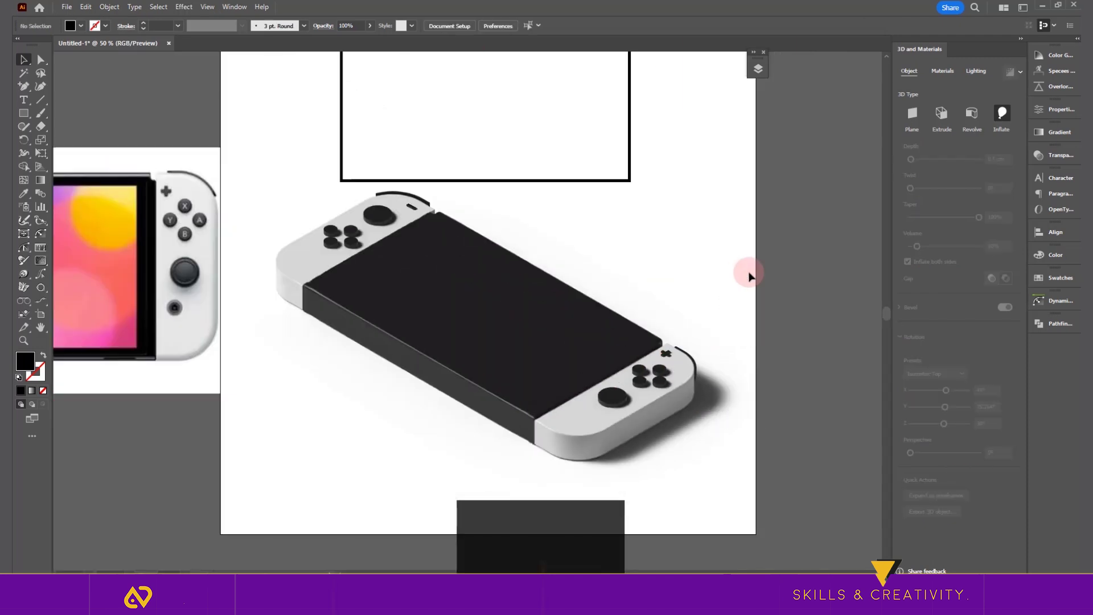
left_click(714, 319)
Swap the screen rectangle's black stroke to its fill and turn it into a 3D Plane with the Isometric Top preset
left_click(608, 249)
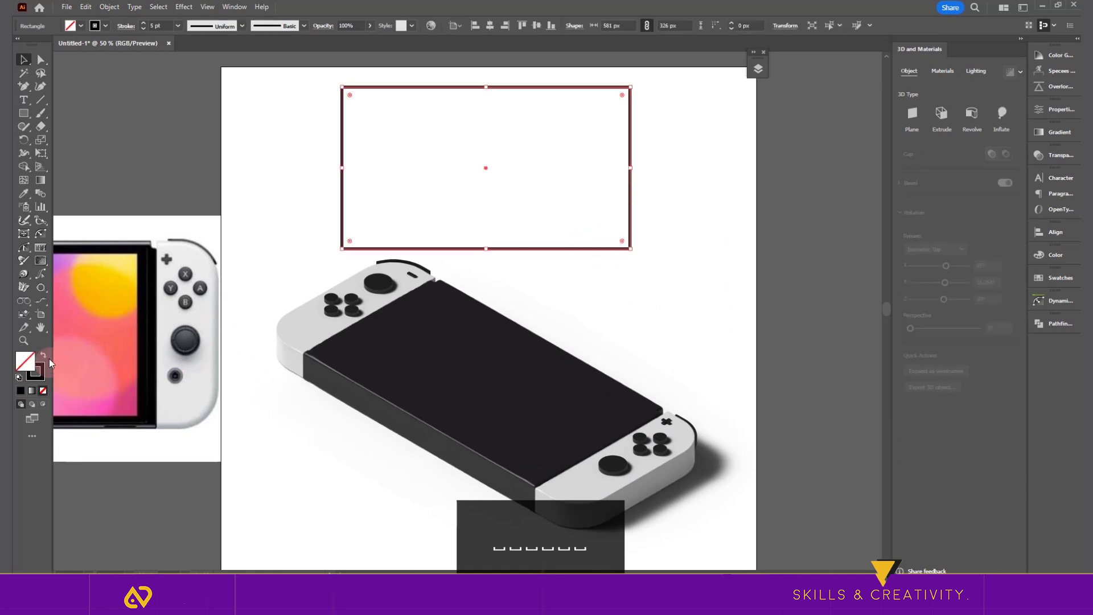
key("shift+x")
left_click(912, 116)
left_click(951, 249)
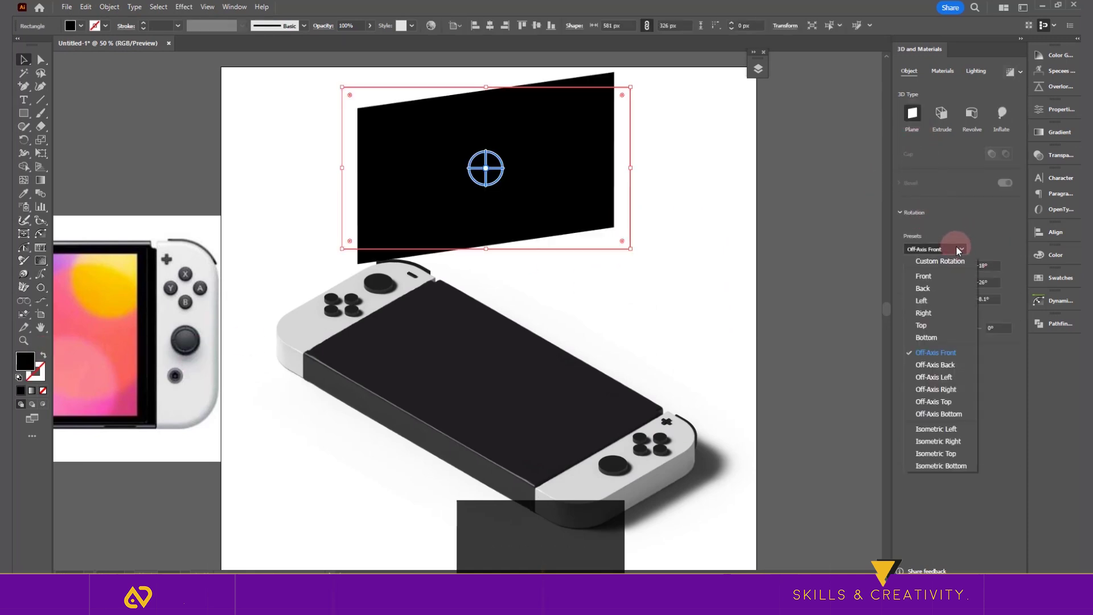
left_click(945, 448)
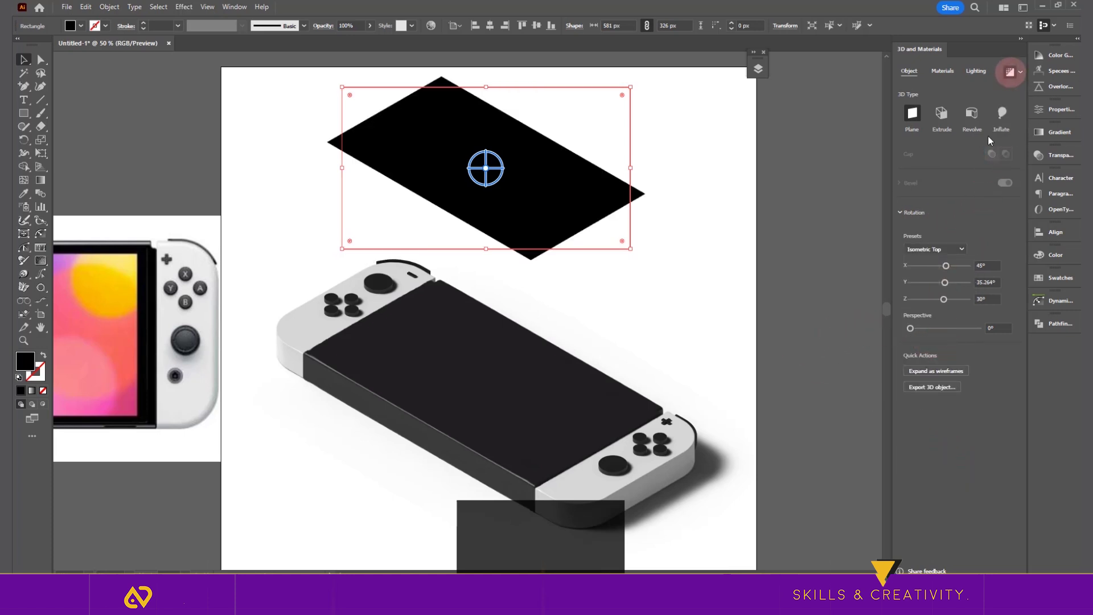
Recolor the screen plane dark grey (#191919) and place it centred on the console's front face
double_click(25, 360)
left_click(485, 483)
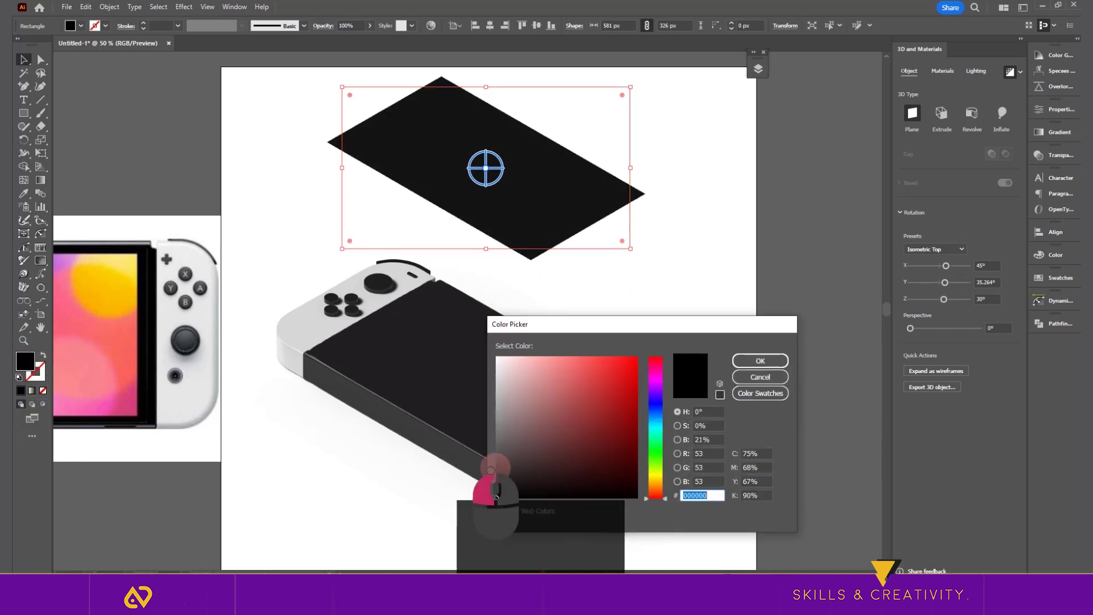
left_click(761, 361)
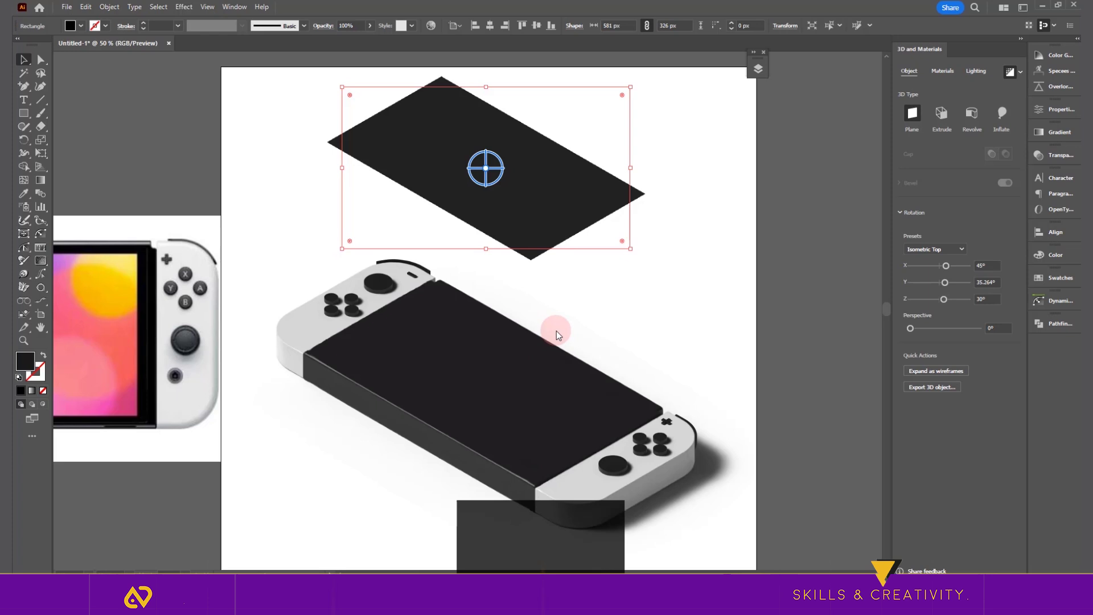
left_click_drag(486, 169, 491, 381)
left_click(617, 217)
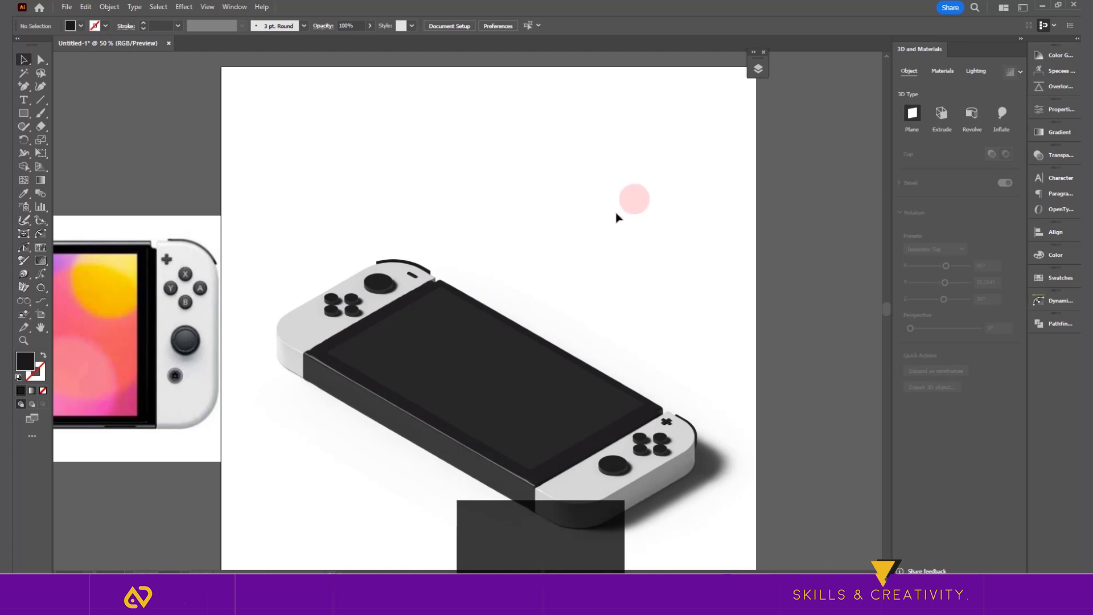
Draw an 84 px square in the empty area above the console and deselect it
scroll(574, 193, "up", 3, "alt")
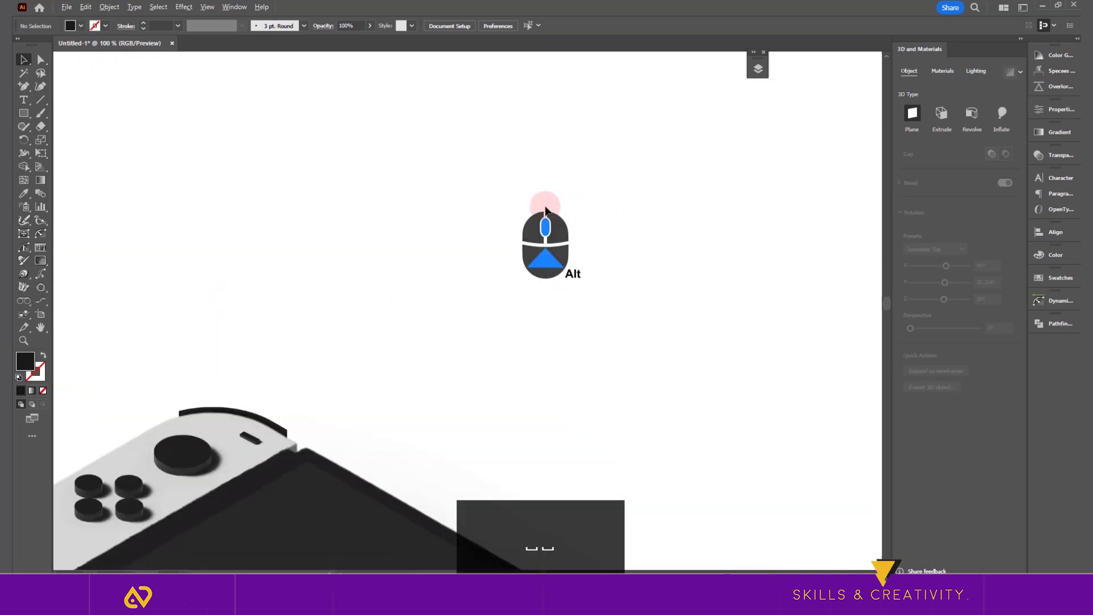
mouse_move(388, 143)
left_mouse_down()
mouse_move(532, 286)
mouse_move(471, 226)
left_mouse_up()
left_click(534, 186)
left_click(569, 315)
key("v")
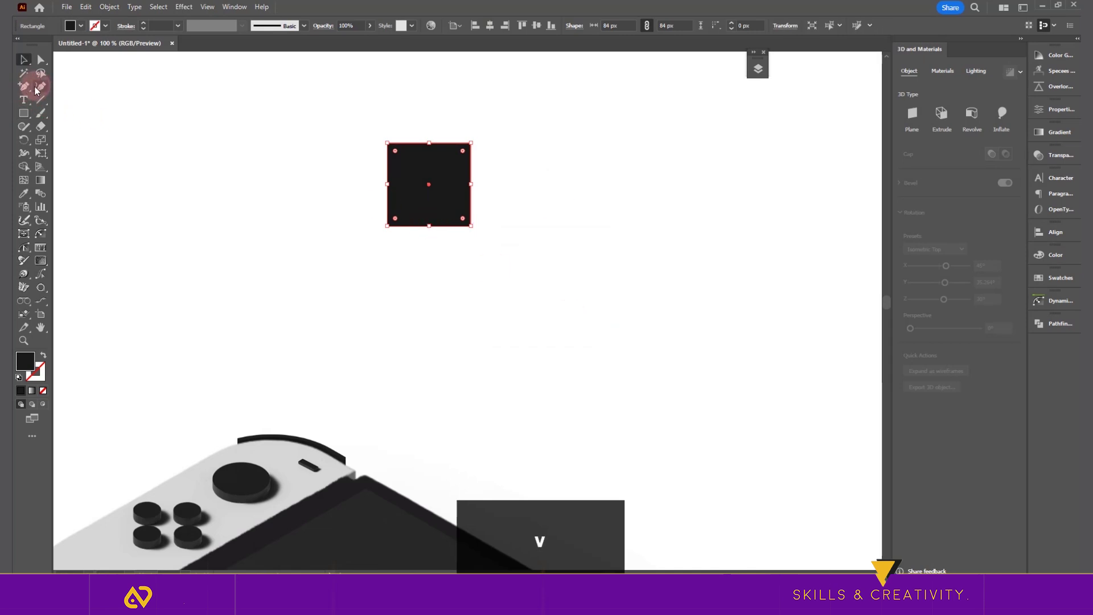
left_click(138, 131)
Draw a three-point triangle with the Pen tool over the lower-left half of the square
left_click(29, 85)
left_click(69, 86)
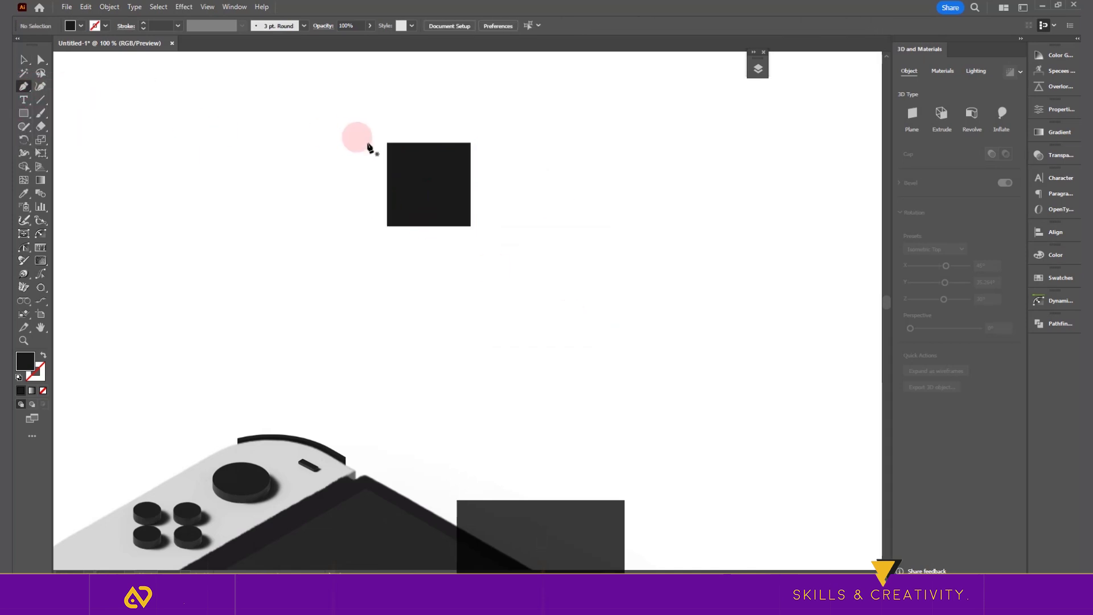
left_click(471, 226)
left_click(381, 228)
left_click(381, 140)
Align the triangle's three anchor points with the matching corners of the square using Direct Selection
key("a")
left_click(368, 146)
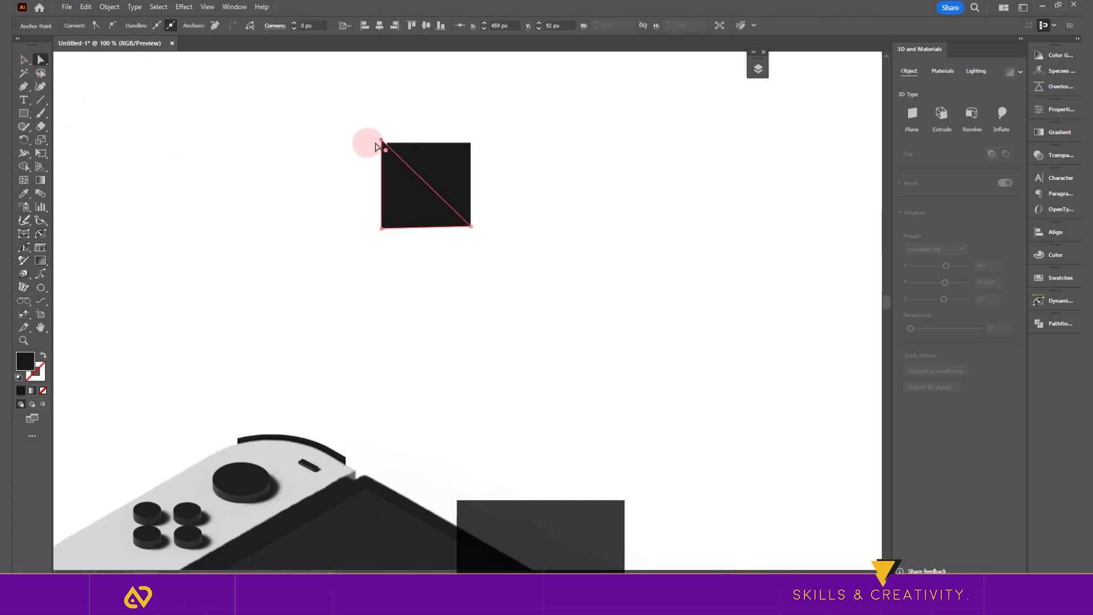
left_click_drag(381, 140, 387, 143)
left_click_drag(384, 230, 389, 226)
left_click_drag(476, 226, 471, 226)
key("v")
left_click(498, 176)
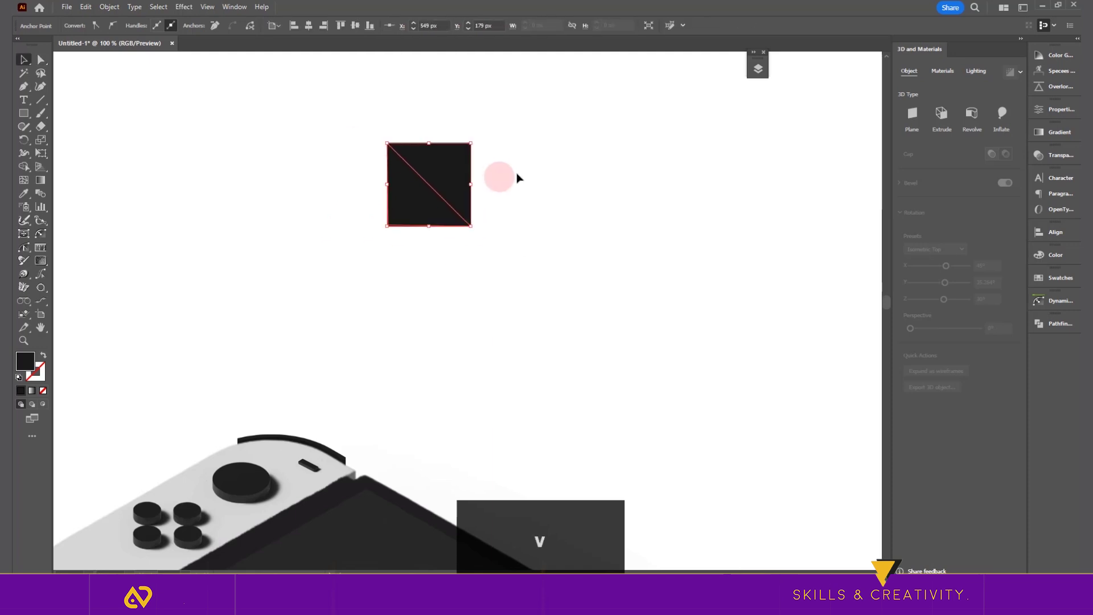
Fill the square with a bright yellow at hue 48°
left_click(457, 169)
double_click(29, 362)
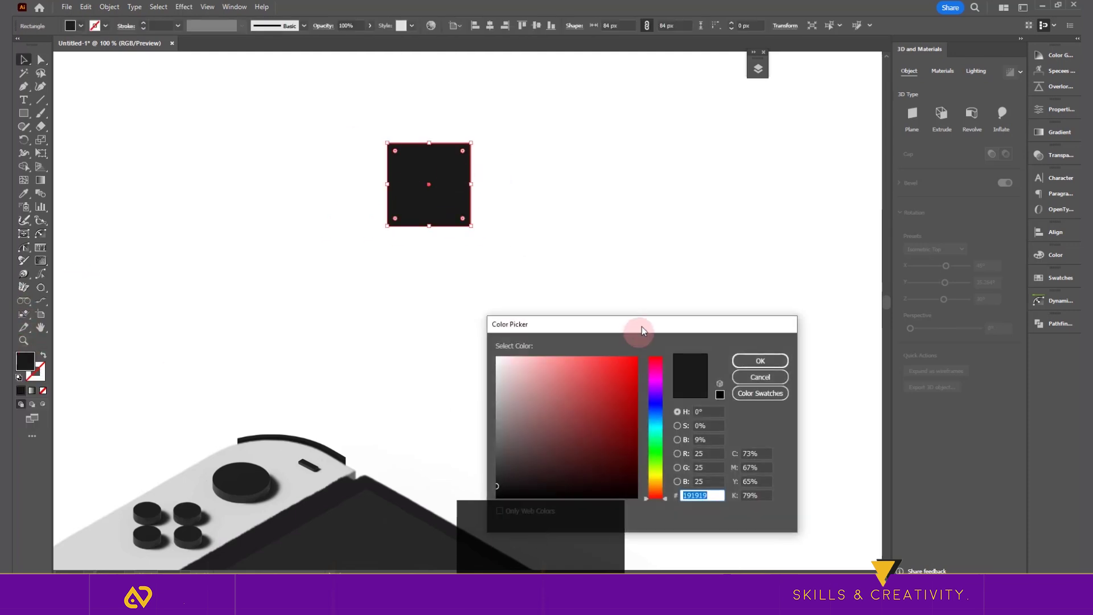
left_click_drag(638, 330, 579, 133)
left_click(601, 278)
left_click_drag(600, 278, 600, 283)
left_click(552, 171)
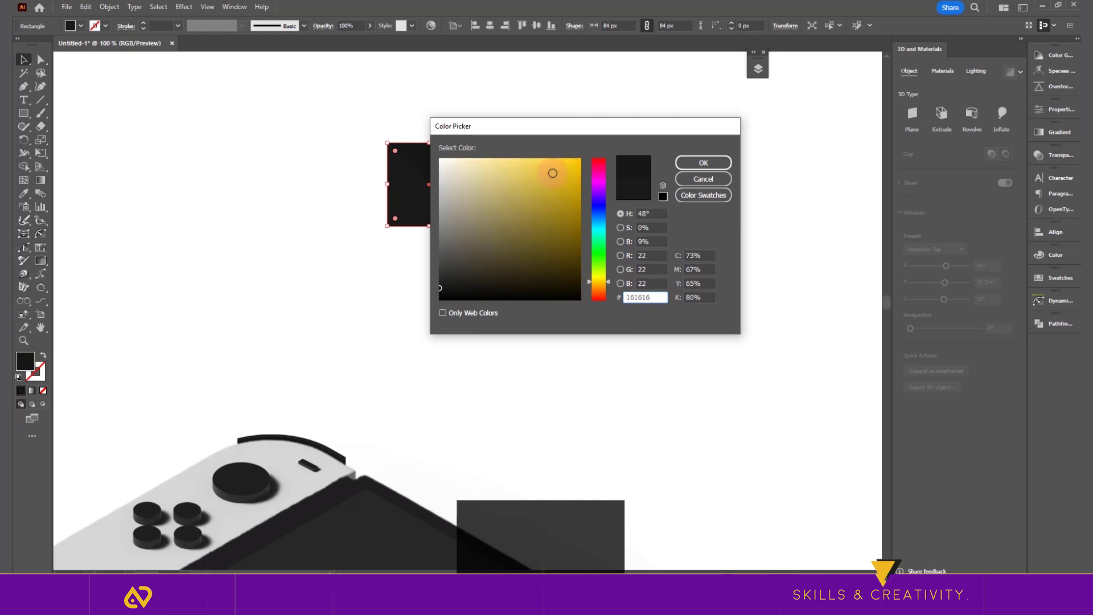
left_click(696, 162)
Refine the triangle's lower-left anchor so it sits exactly on the square's corner
left_click(424, 198)
left_click(371, 207)
left_click(426, 197)
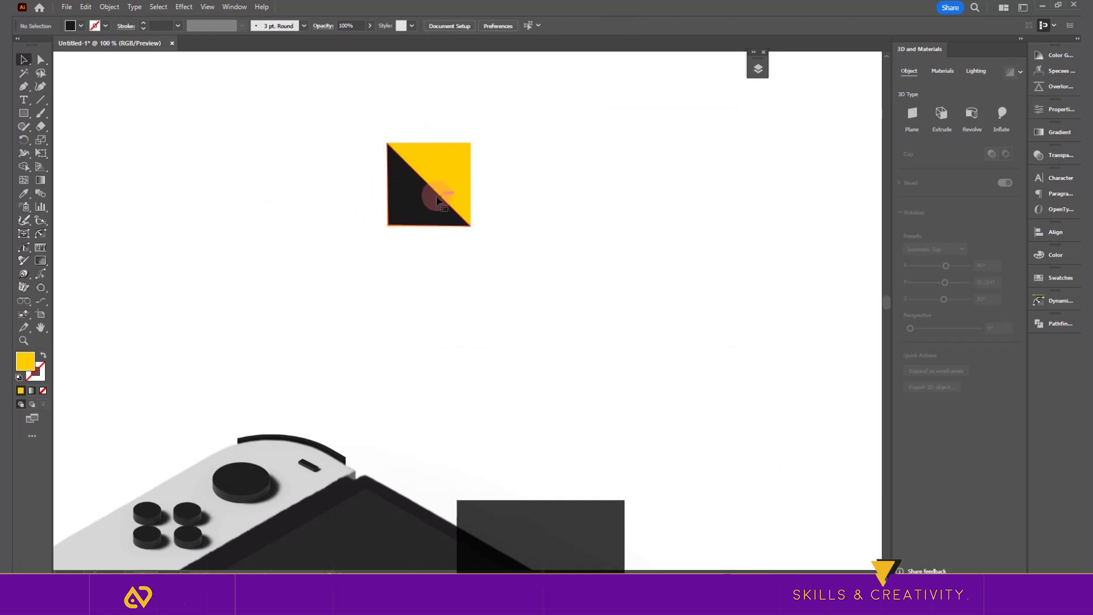
scroll(386, 235, "up", 3)
scroll(386, 235, "up", 1, "alt")
key("a")
left_click_drag(393, 205, 393, 208)
left_click(525, 173)
key("v")
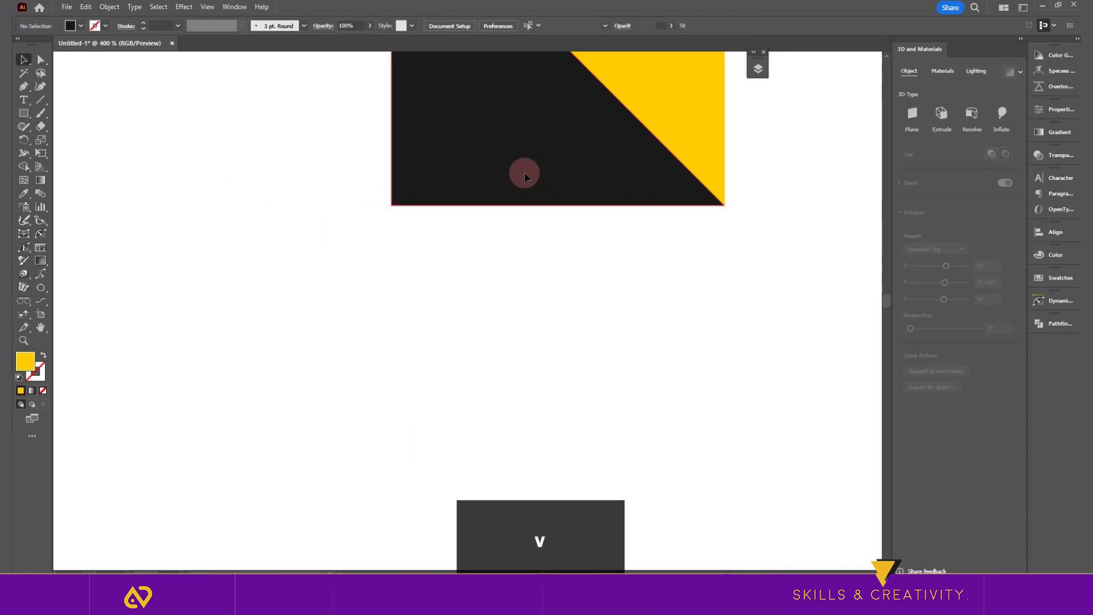
Apply the square's yellow fill to the dark triangle with the Eyedropper
double_click(25, 361)
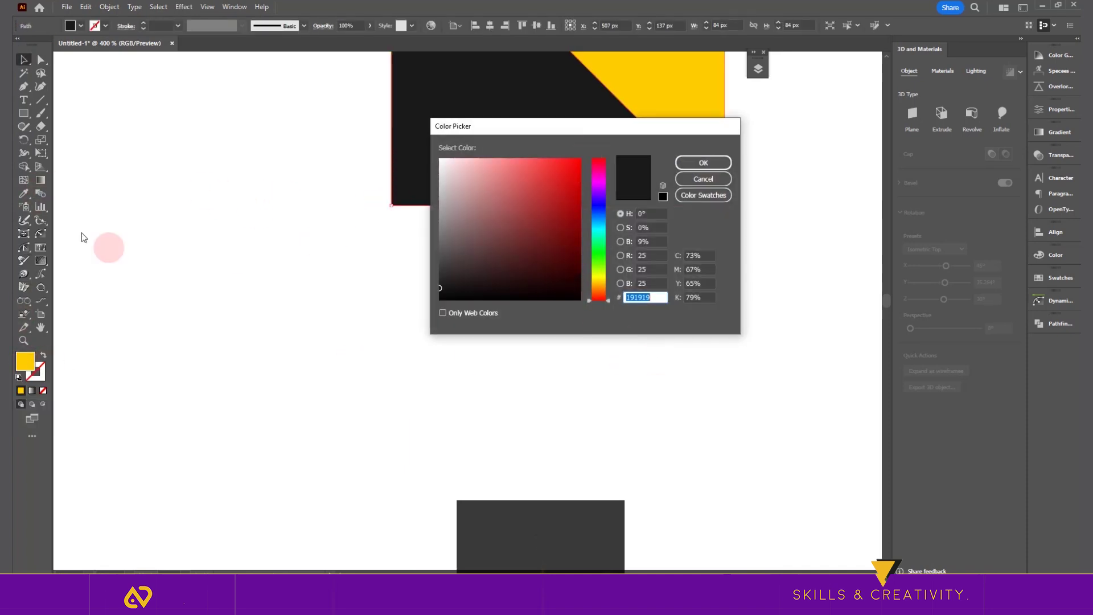
key("Escape")
left_click(24, 193)
left_click(660, 91)
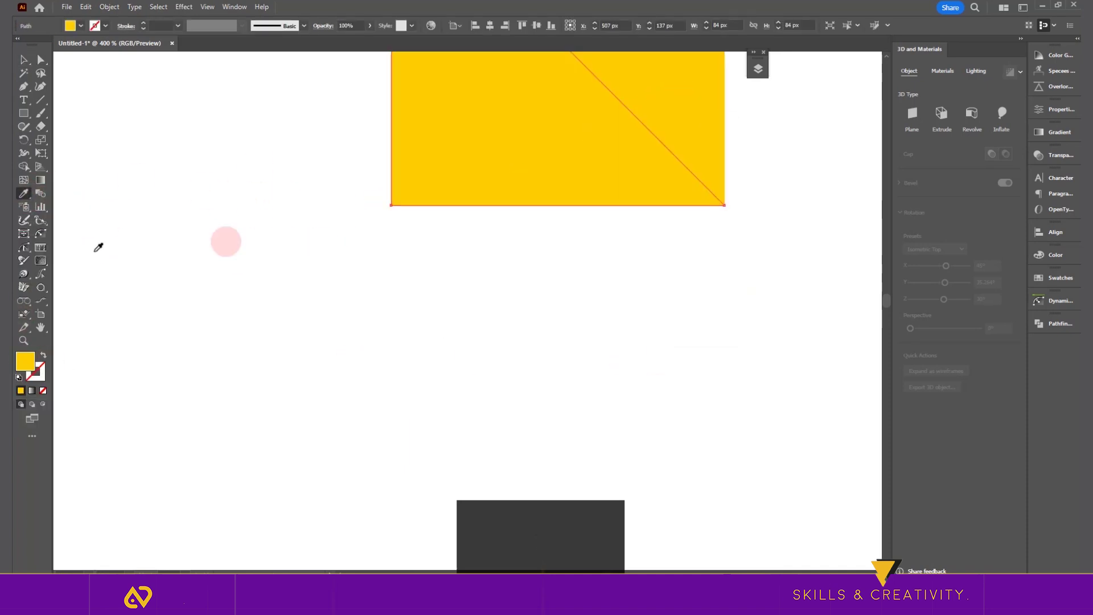
Darken the triangle's fill to a deep gold
double_click(29, 365)
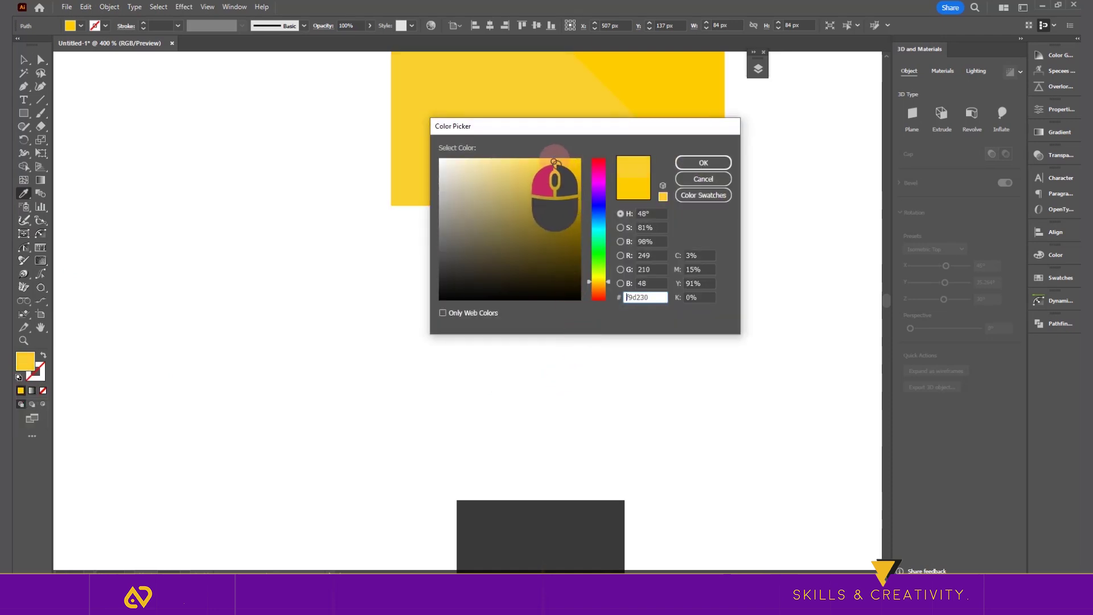
left_click(574, 191)
left_click_drag(574, 192, 577, 197)
left_click(714, 182)
key("v")
left_click(576, 281)
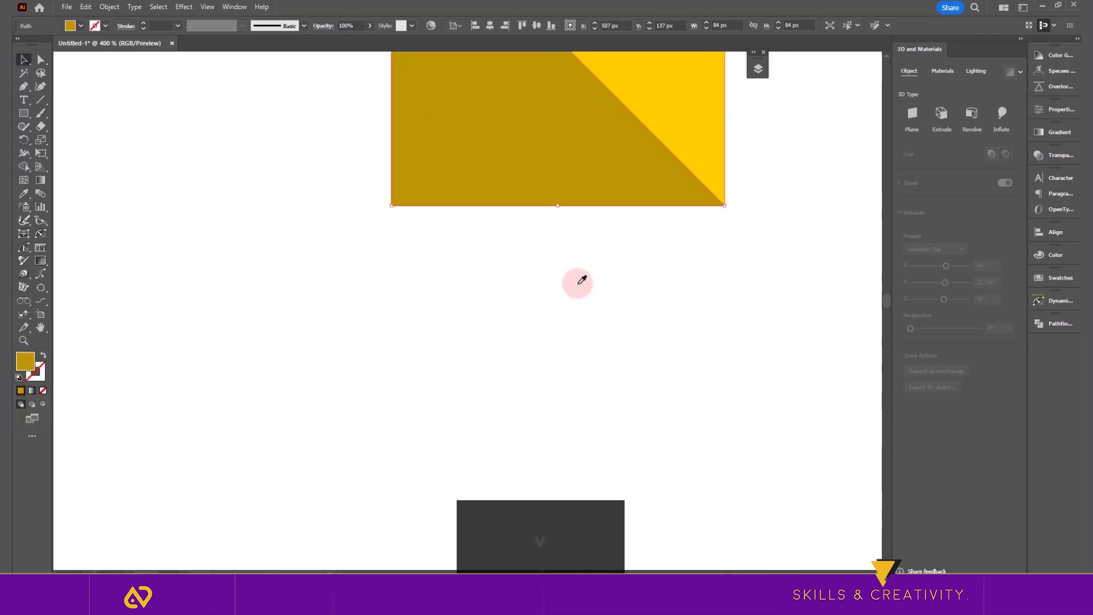
Copy the yellow square and paste the duplicate in place
scroll(576, 281, "down", 2)
scroll(579, 261, "up", 2)
left_click(546, 248)
key("ctrl+c")
key("ctrl+shift+v")
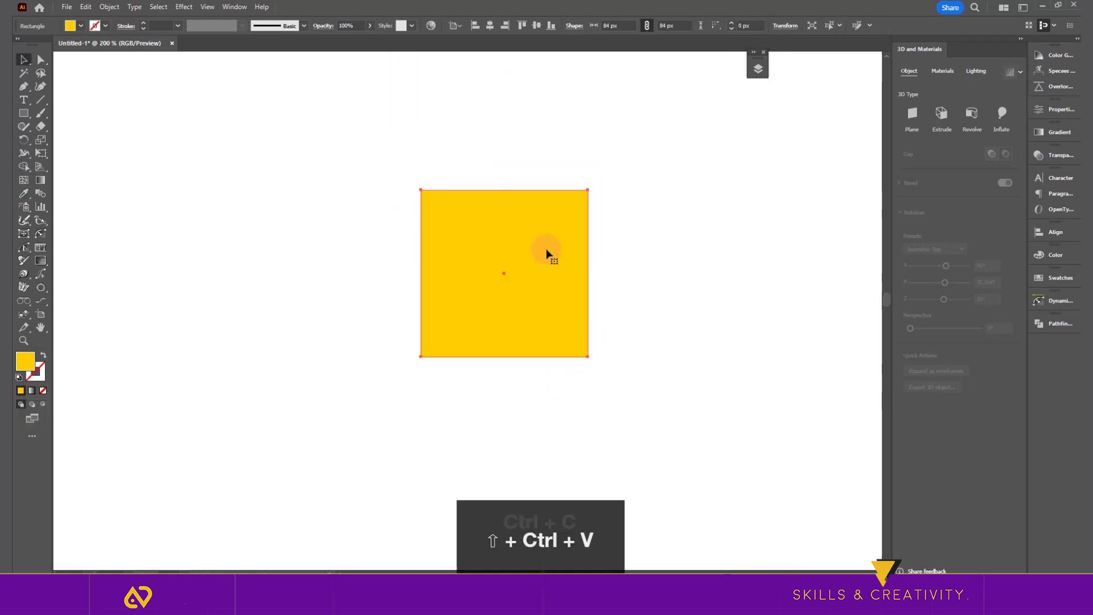
Shrink the duplicate yellow square to 70 px about its centre and lighten its fill to #ffd72e
left_click_drag(588, 190, 575, 203)
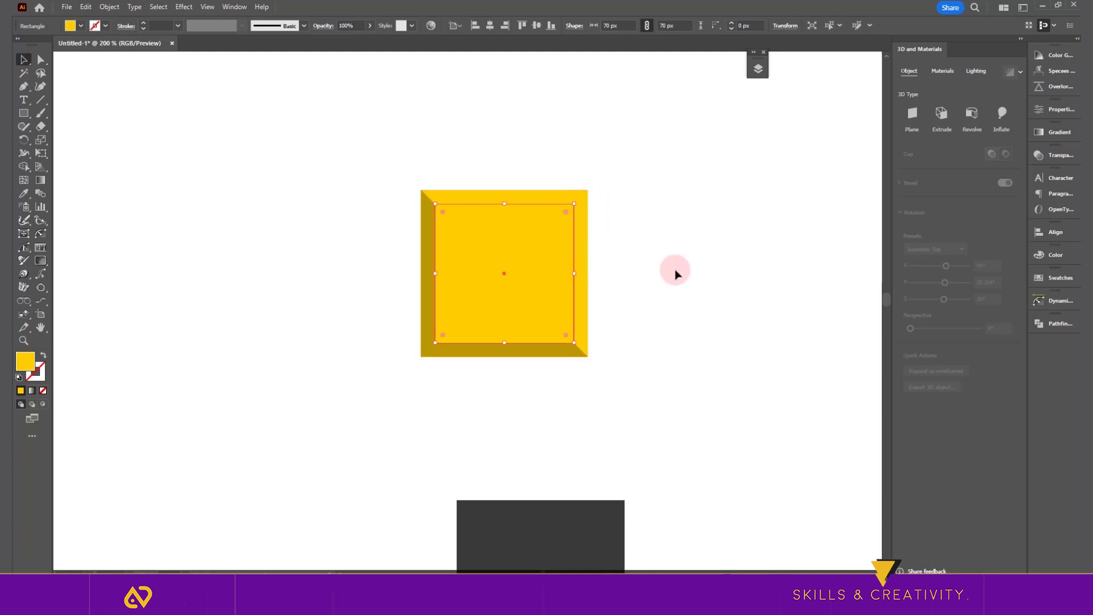
double_click(26, 361)
left_click(580, 170)
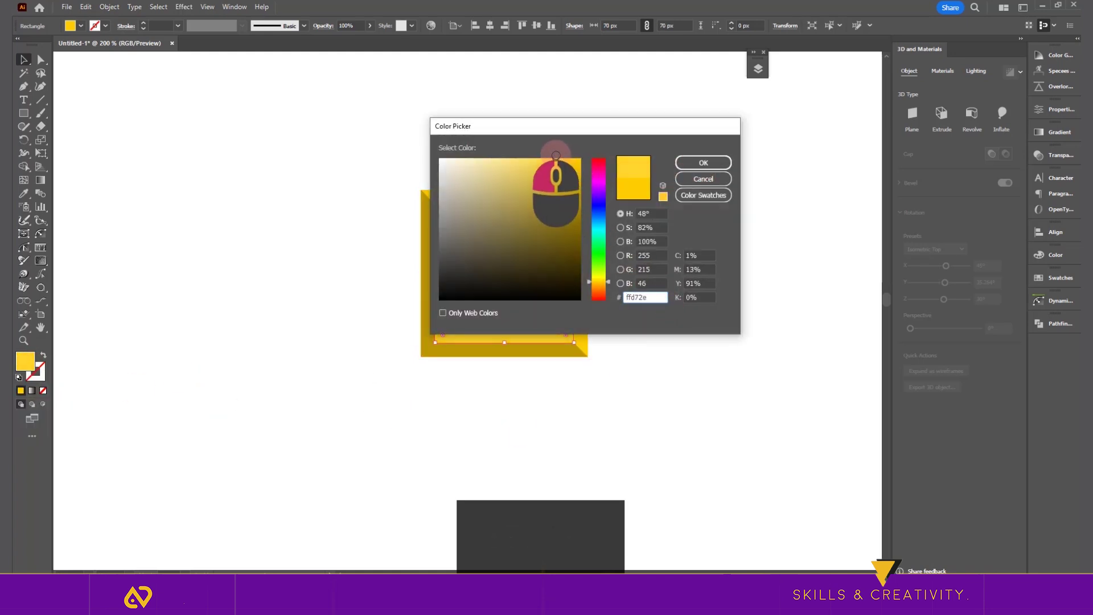
left_click(719, 162)
Group all the shapes of the bevelled yellow block
left_click(663, 272)
left_click_drag(406, 171, 605, 379)
key("ctrl+g")
Duplicate the yellow block into a four-block stepped S-shaped Tetris piece and group it
scroll(605, 379, "down", 4)
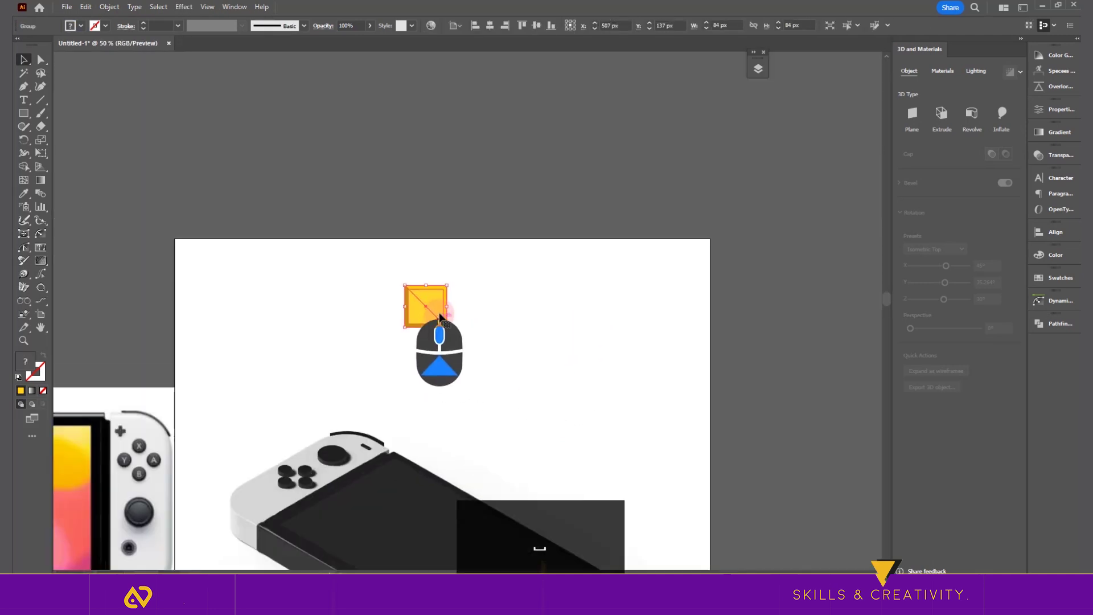
mouse_move(440, 317)
left_mouse_down()
mouse_move(482, 312)
mouse_move(453, 366)
mouse_move(465, 358)
mouse_move(460, 336)
mouse_move(495, 333)
mouse_move(431, 327)
left_mouse_up()
scroll(463, 341, "up", 5)
scroll(469, 367, "down", 3)
left_click(643, 300)
left_click_drag(670, 250, 285, 418)
key("ctrl+g")
left_click(643, 370)
left_click(590, 361)
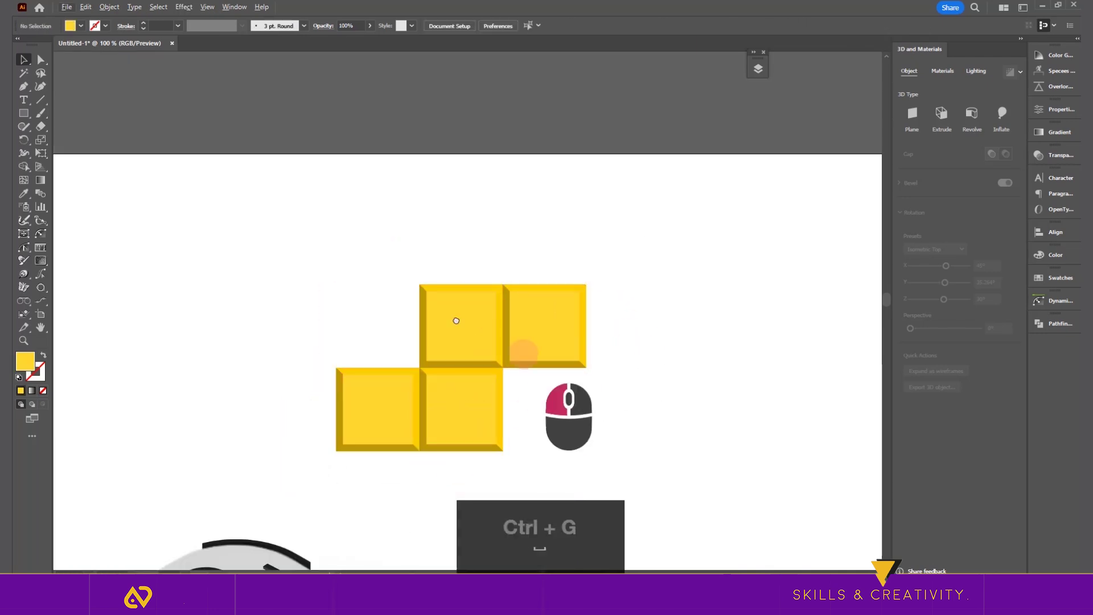
Copy a single block from the yellow piece and paste a separate duplicate beside the piece
left_click_drag(590, 361, 439, 268)
double_click(437, 263)
key("ctrl+c")
double_click(542, 297)
key("ctrl+v")
left_click_drag(471, 341, 591, 287)
scroll(591, 288, "up", 2)
Recolour the base square of the separate block to green #00c934 inside its group
double_click(605, 278)
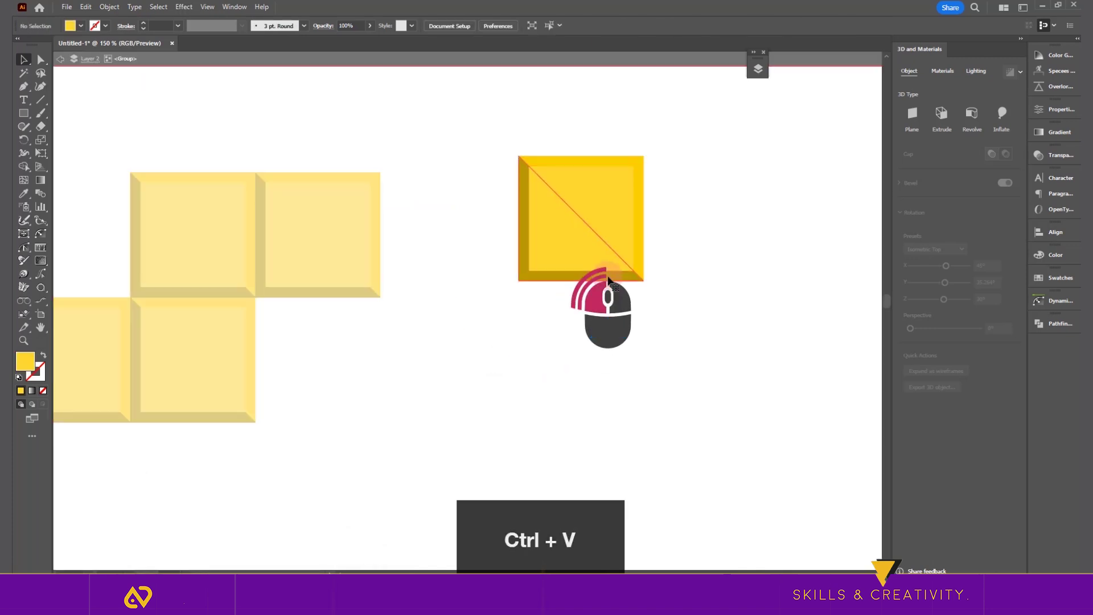
left_click(641, 262)
double_click(24, 365)
left_click_drag(598, 282, 598, 238)
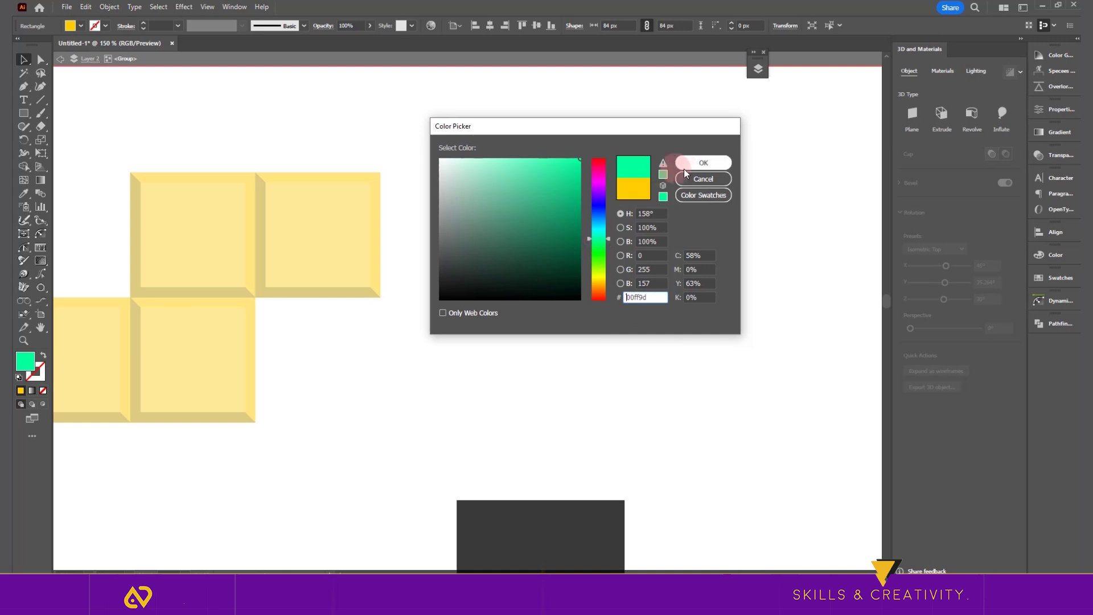
left_click(581, 188)
left_click_drag(602, 245, 600, 248)
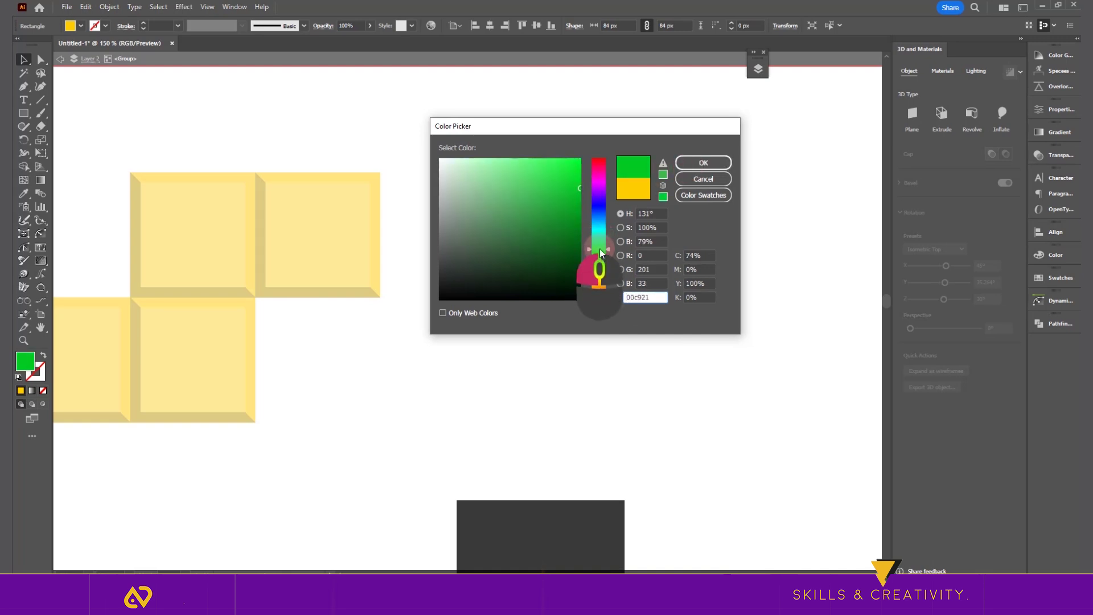
left_click(692, 164)
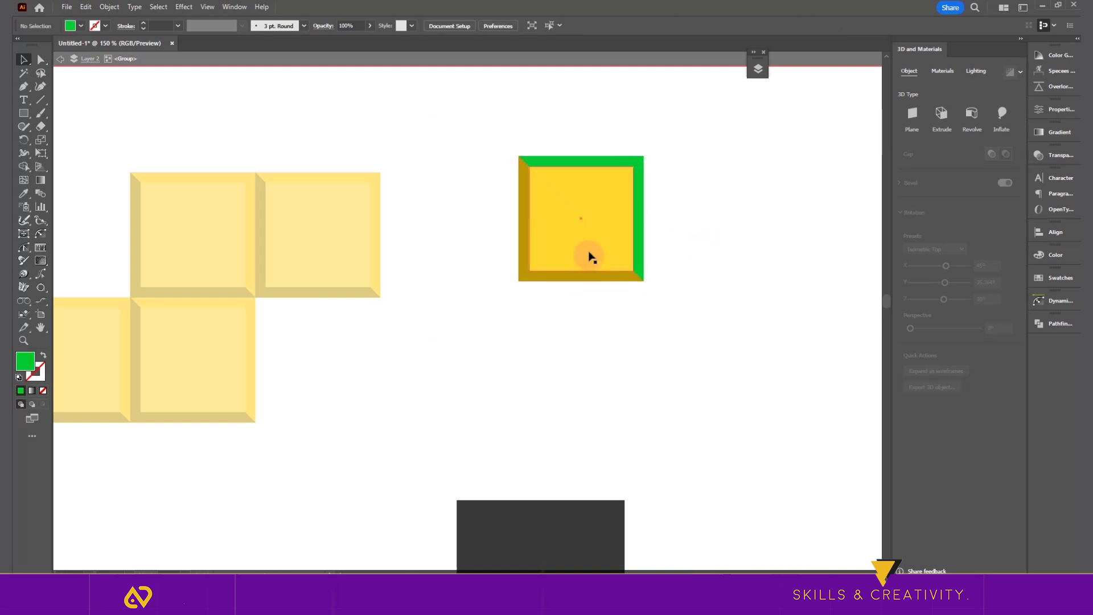
Apply the base square's green to the block's shadow triangle with the Eyedropper and darken it
left_click(581, 281)
left_click(25, 260)
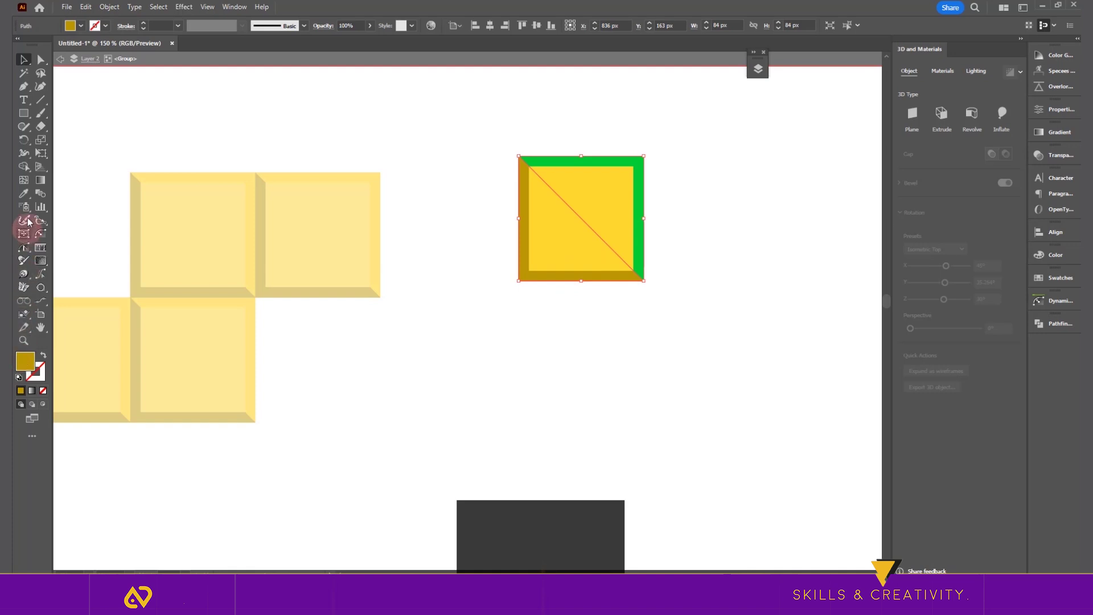
left_click(643, 239)
double_click(33, 364)
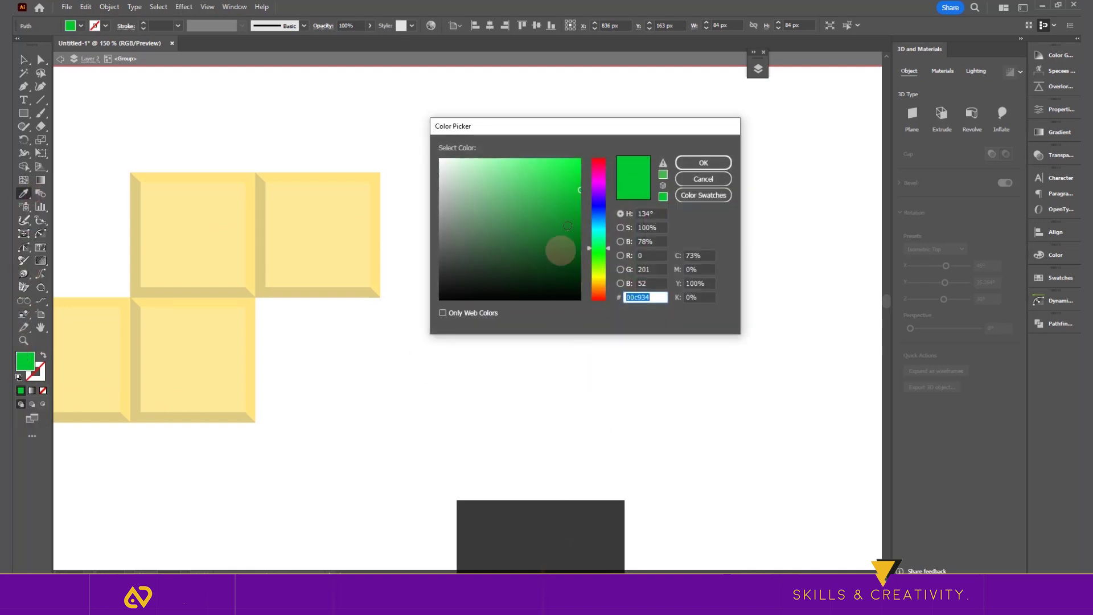
left_click(704, 163)
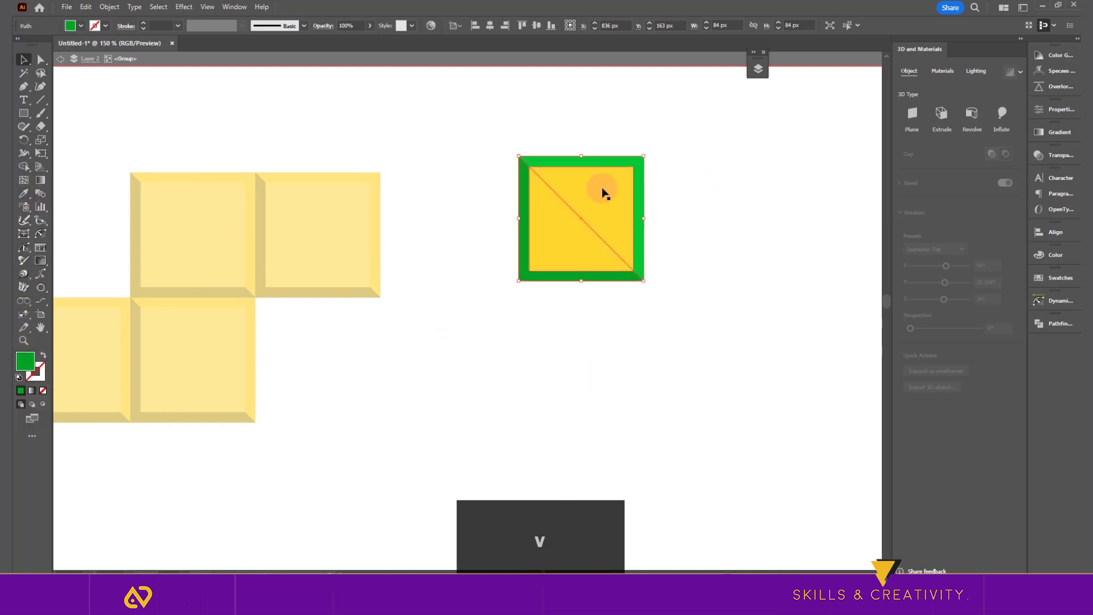
Set the block's inner square to bright green #5eff31 and return to the whole artwork
key("v")
left_click(603, 190)
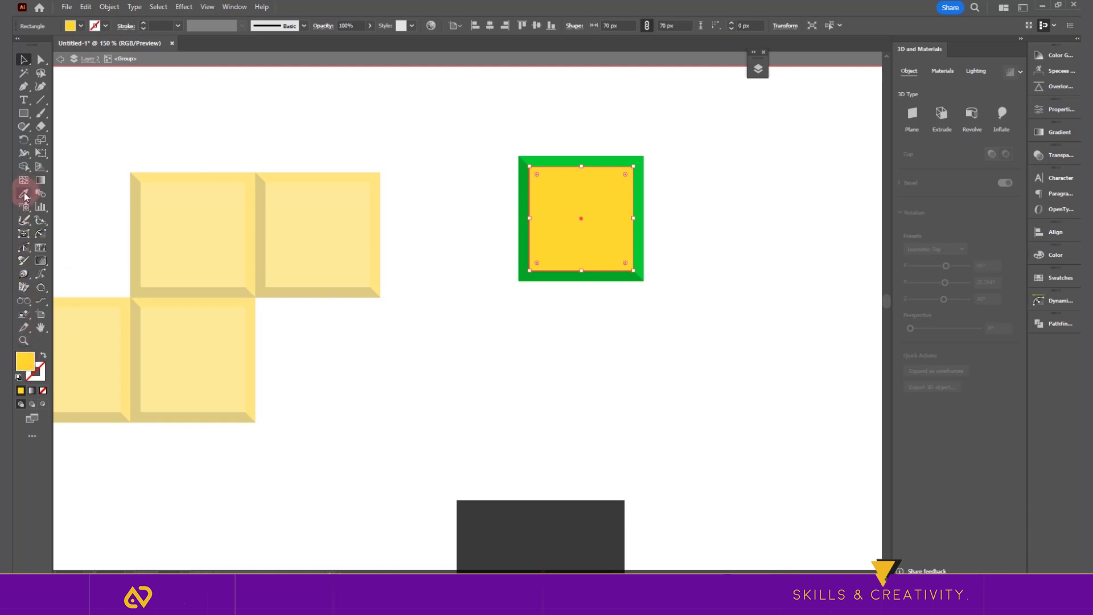
double_click(26, 367)
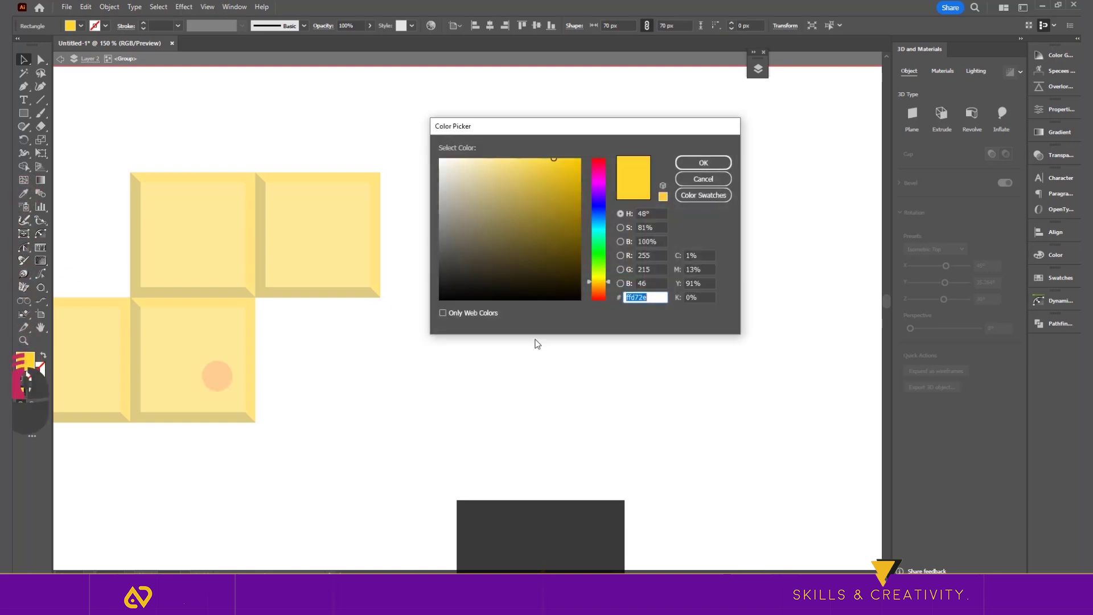
left_click(601, 259)
left_click_drag(607, 125, 719, 302)
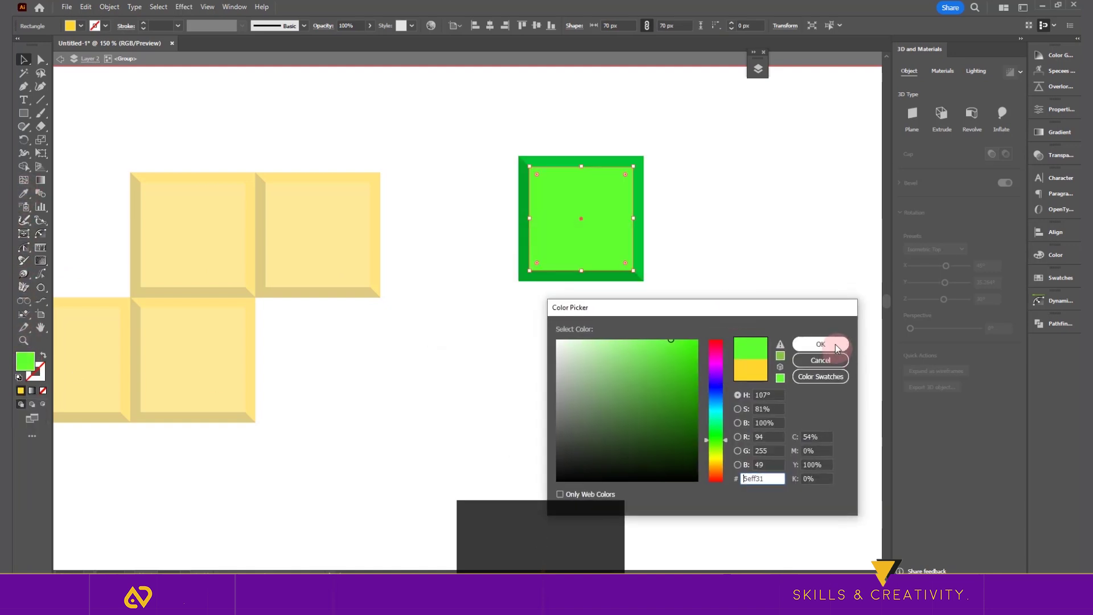
left_click(818, 340)
key("v")
left_click(691, 318)
Duplicate the green block into a two-by-two square and delete the surplus copies
scroll(561, 336, "down", 1)
key("v")
left_click_drag(514, 201, 596, 336)
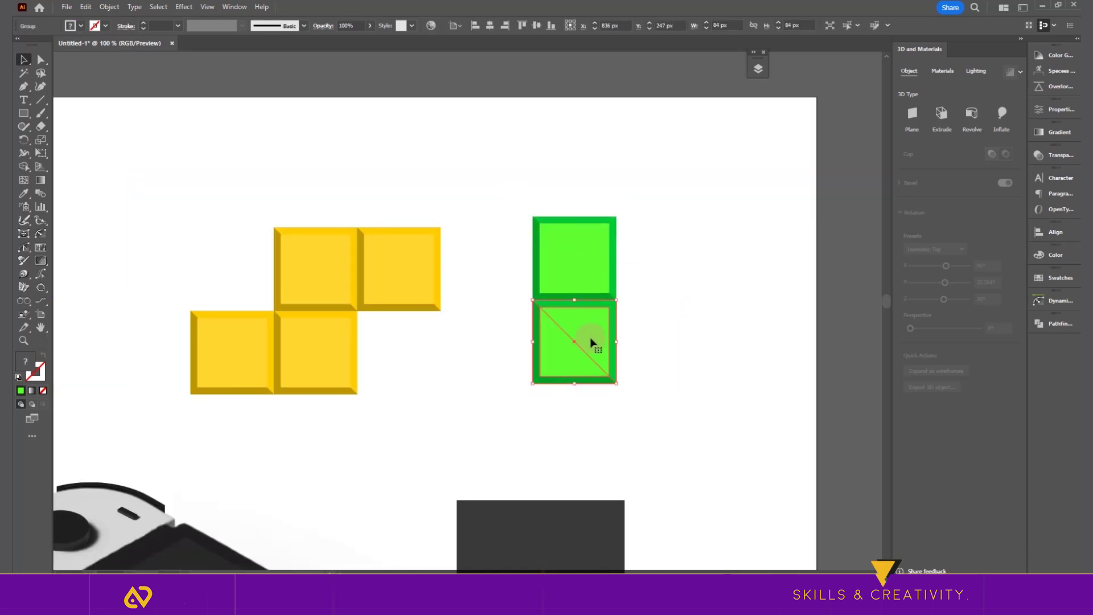
left_click_drag(591, 340, 506, 342)
left_click_drag(578, 348, 749, 274)
left_click(749, 272)
key("Delete")
left_click(527, 379)
key("Delete")
left_click(598, 416)
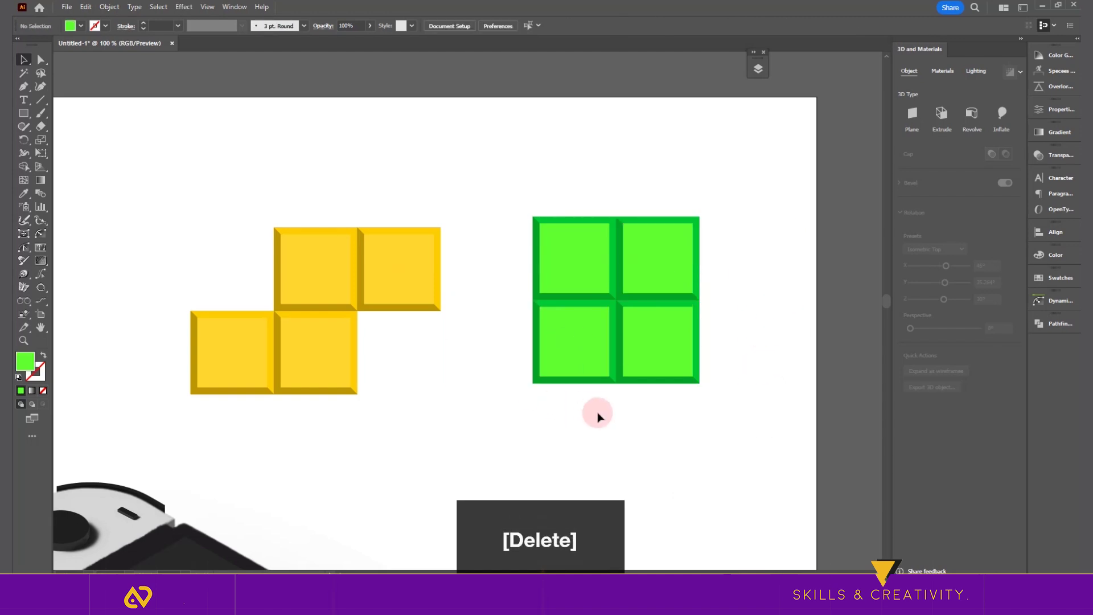
Copy one green block and paste a duplicate into the empty area below the green square
scroll(557, 390, "down", 1)
key("ctrl+z")
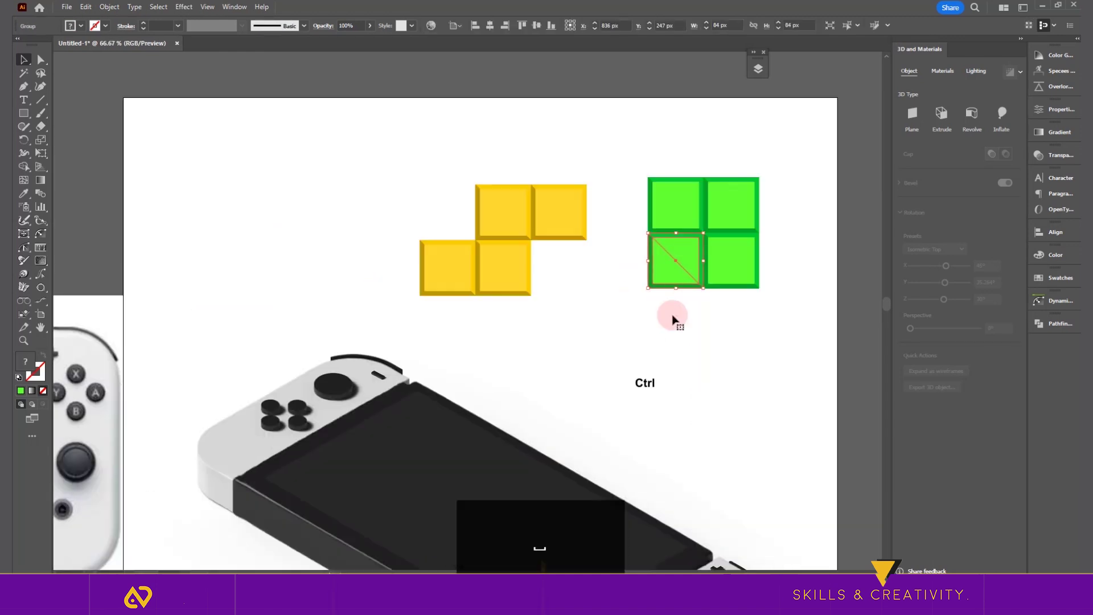
key("ctrl+v")
left_click_drag(500, 325, 680, 380)
scroll(679, 380, "up", 2)
Recolour the base square of the duplicated green block to blue #0089c6
double_click(693, 349)
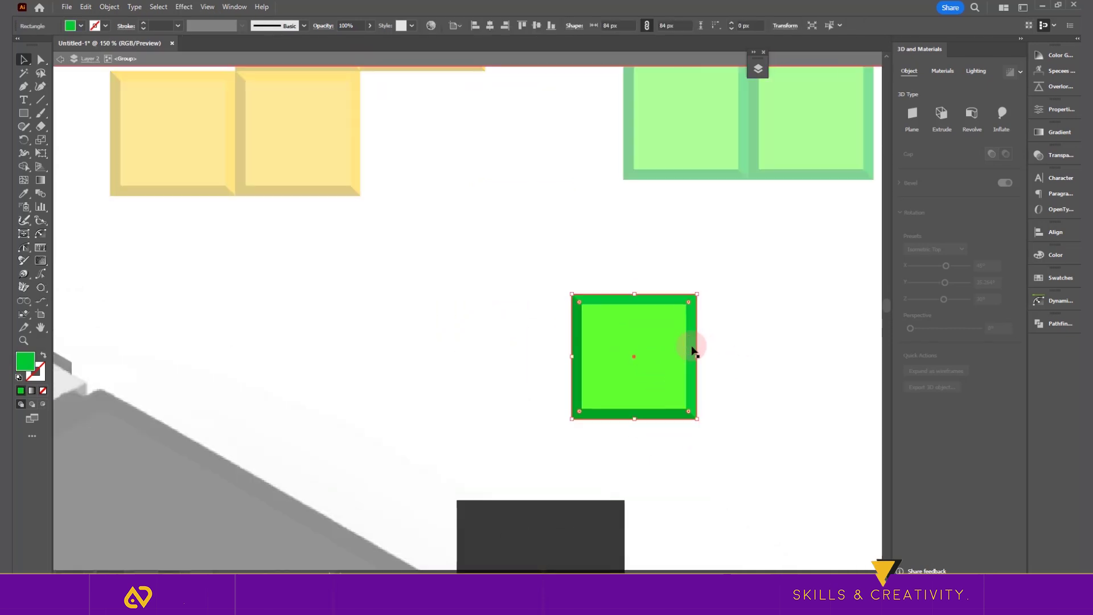
left_click(715, 397)
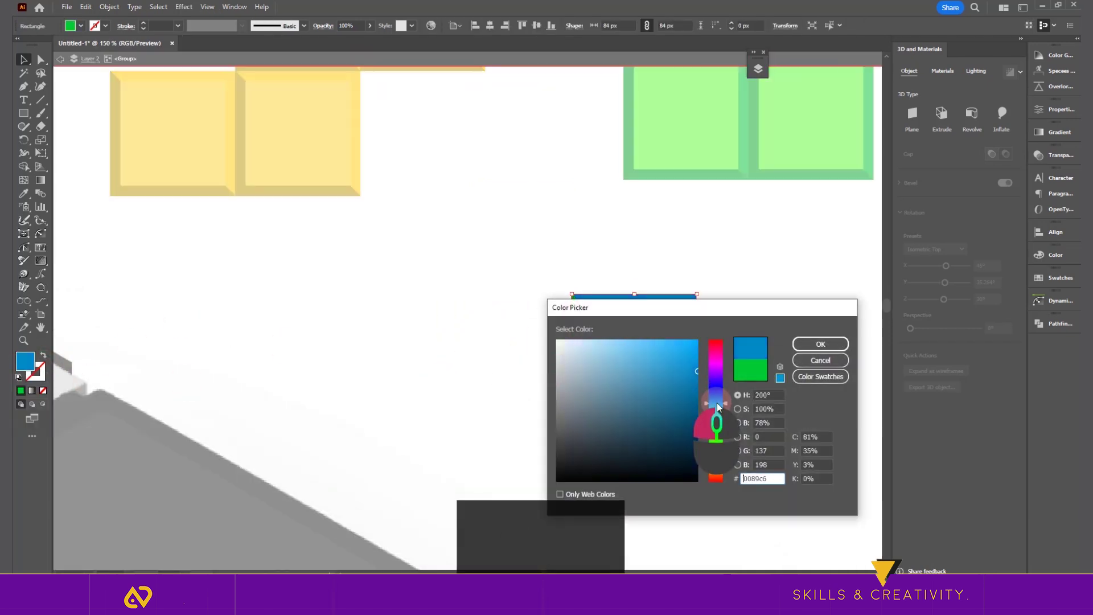
left_click_drag(625, 311, 272, 263)
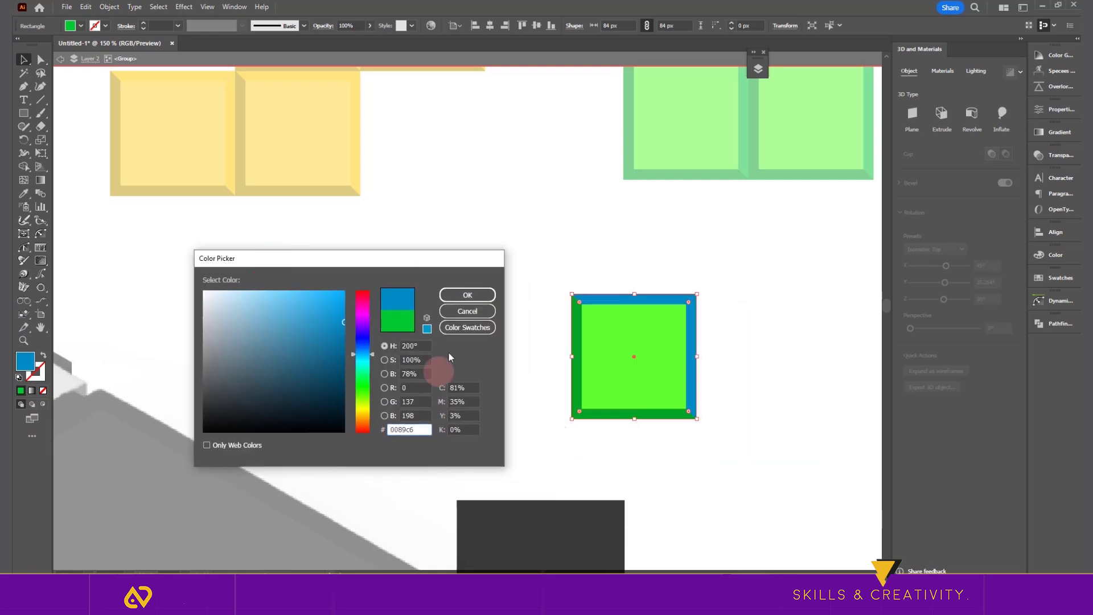
left_click(466, 296)
Recolour the dark green shadow triangle of the new block to a medium blue
double_click(599, 414)
left_click(24, 290)
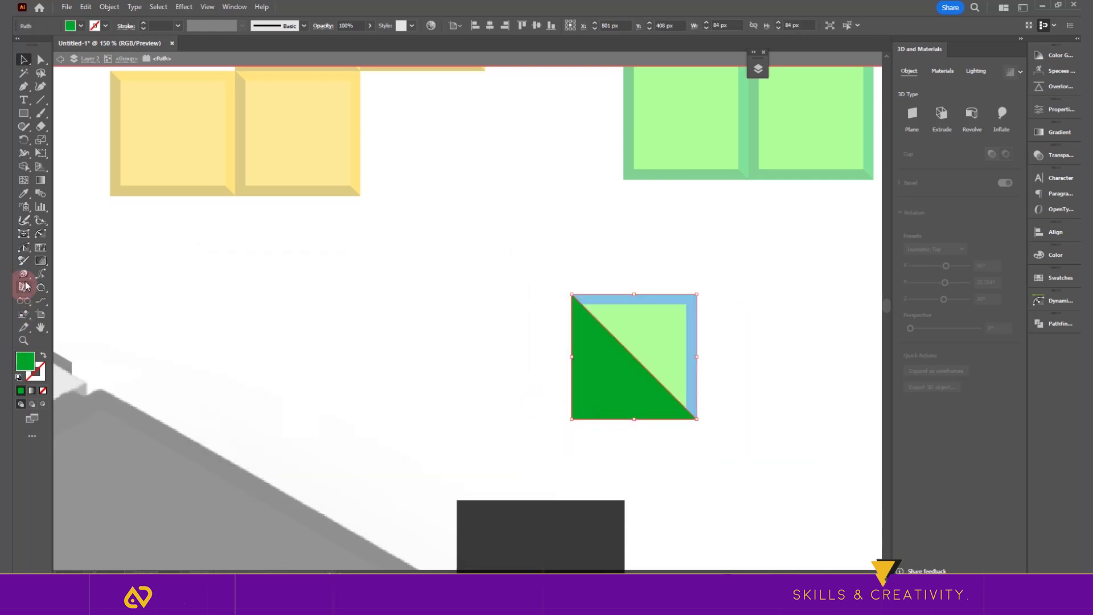
double_click(25, 368)
left_click(358, 343)
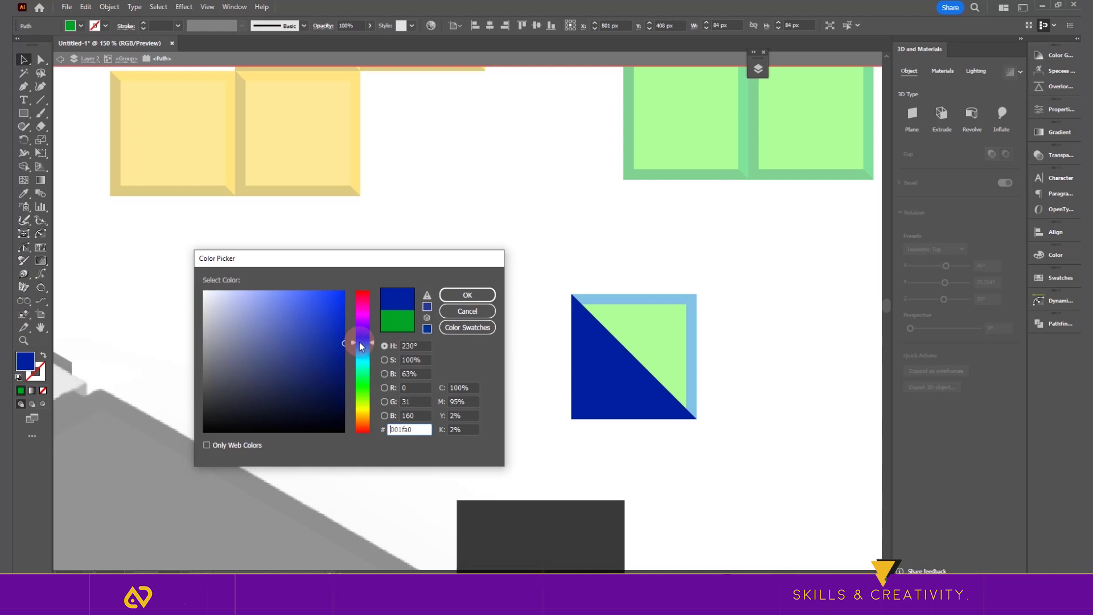
left_click(308, 310)
left_click(468, 295)
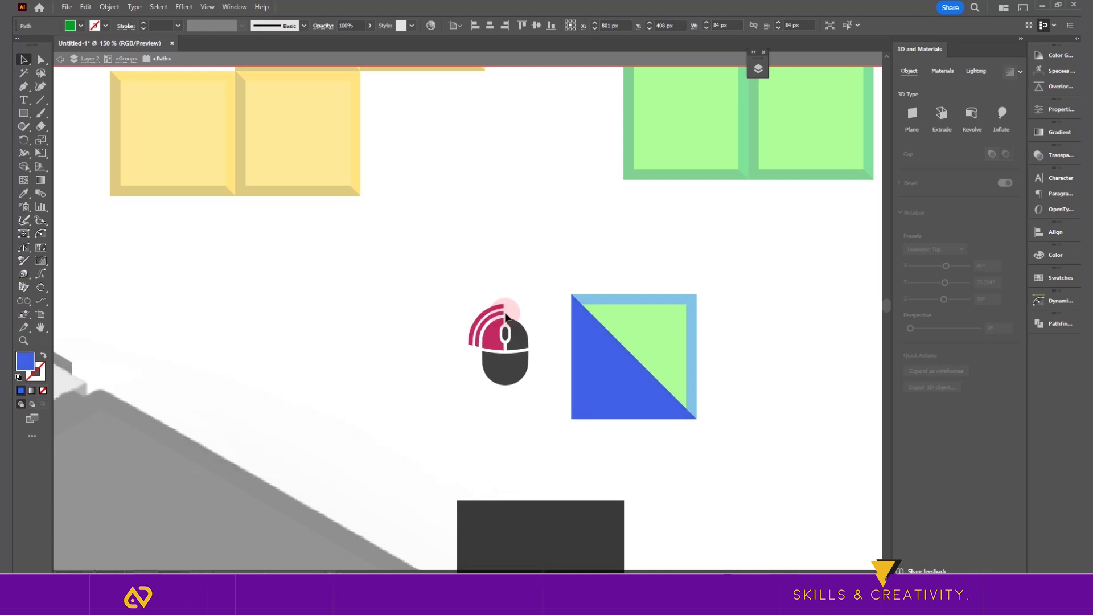
double_click(506, 313)
left_click(639, 356)
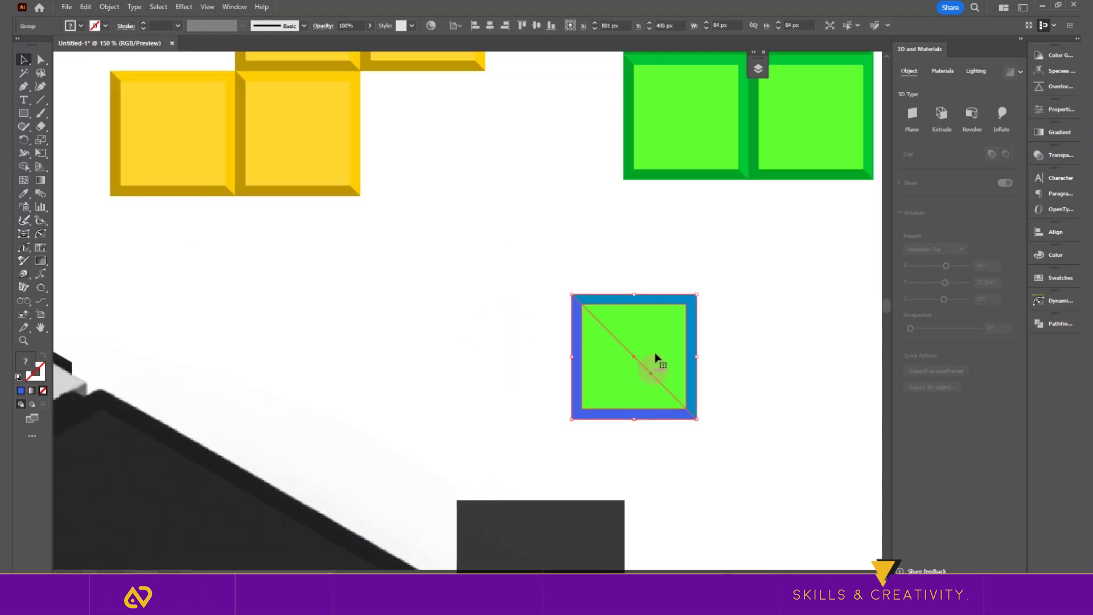
Lighten the block's blue triangle to a pale periwinkle blue and leave its group
double_click(576, 354)
left_click(577, 354)
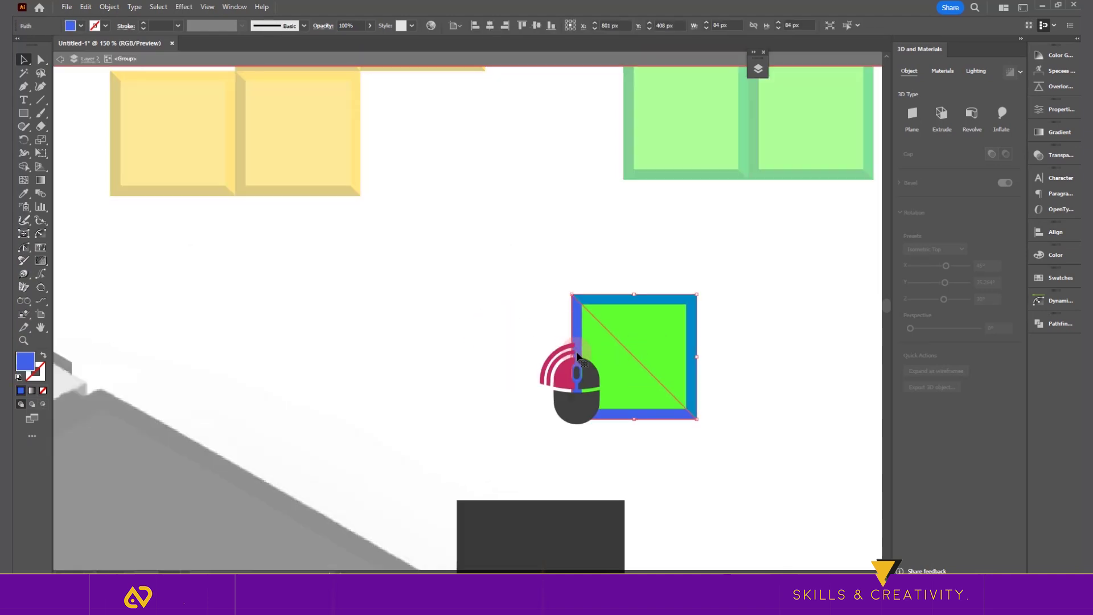
double_click(25, 365)
left_click(288, 308)
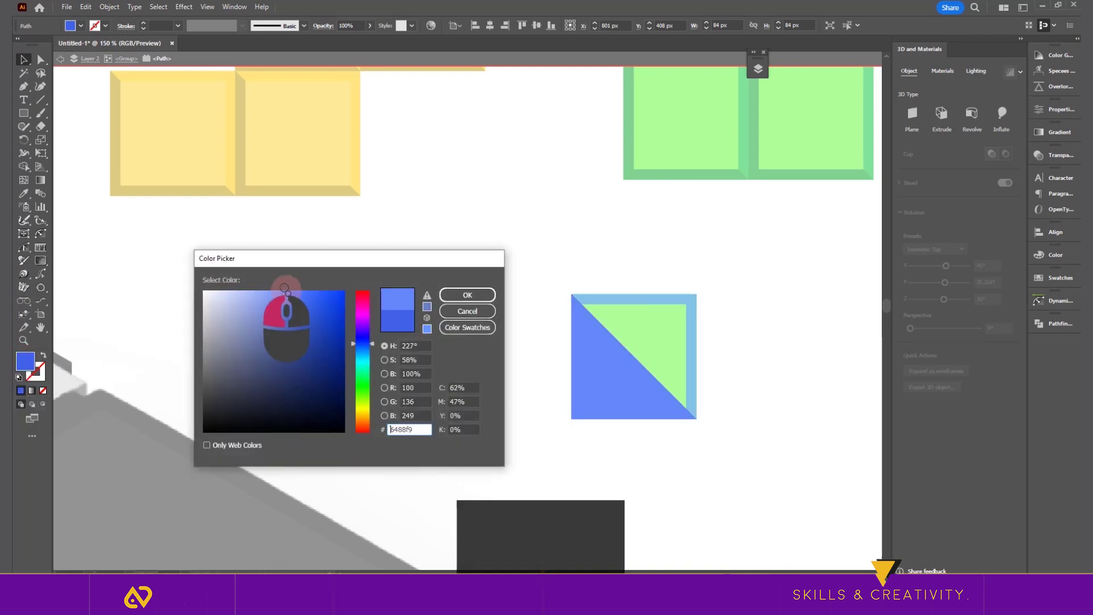
left_click(463, 297)
double_click(516, 279)
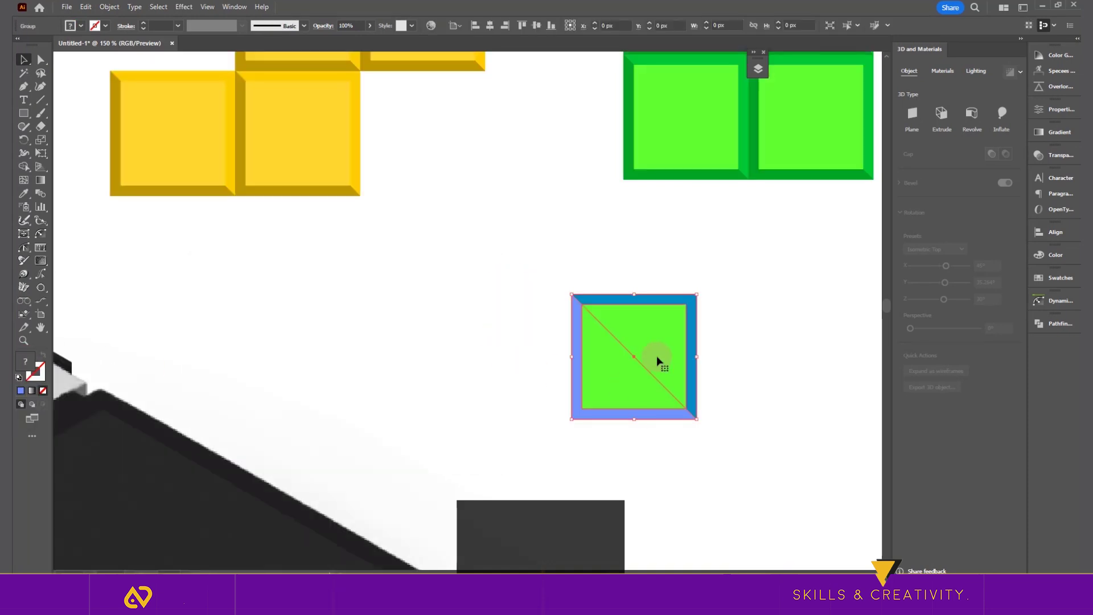
Set the block's green inner square to sky blue and leave its group
double_click(655, 359)
double_click(25, 363)
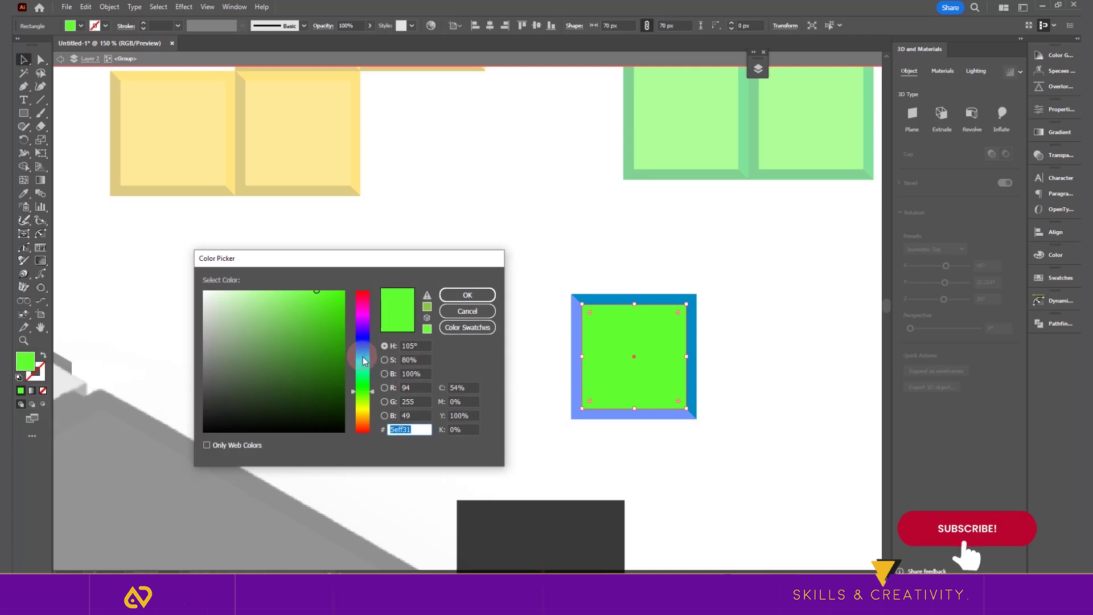
left_click(363, 353)
left_click(468, 295)
scroll(655, 391, "down", 5)
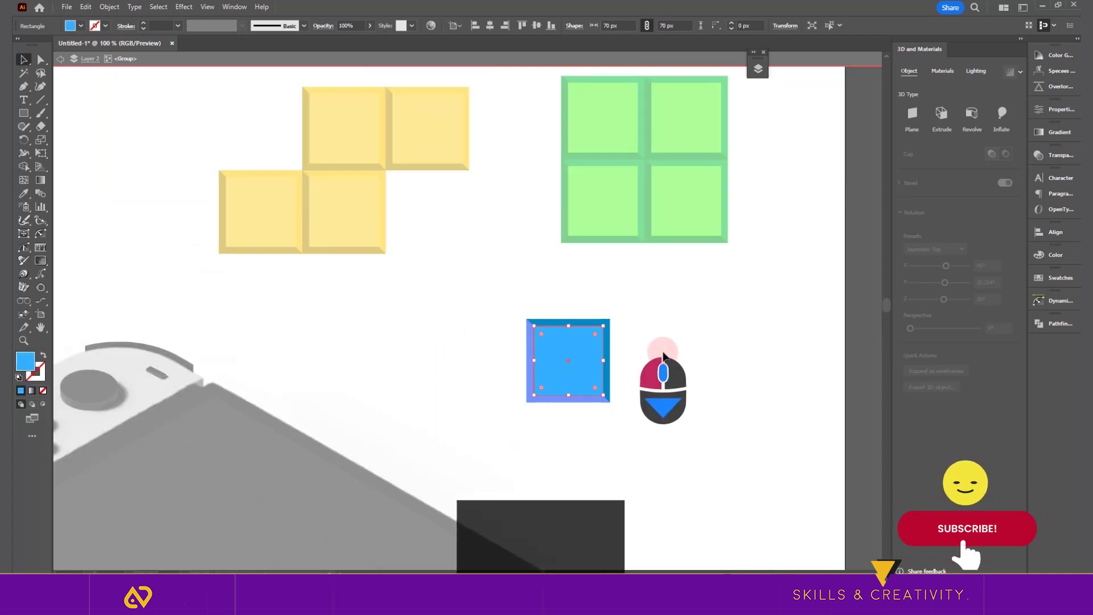
key("Escape")
Duplicate the blue block downward and repeat the copy to build a column of four
left_click_drag(622, 370, 557, 364)
key("ctrl+d")
key("ctrl+d")
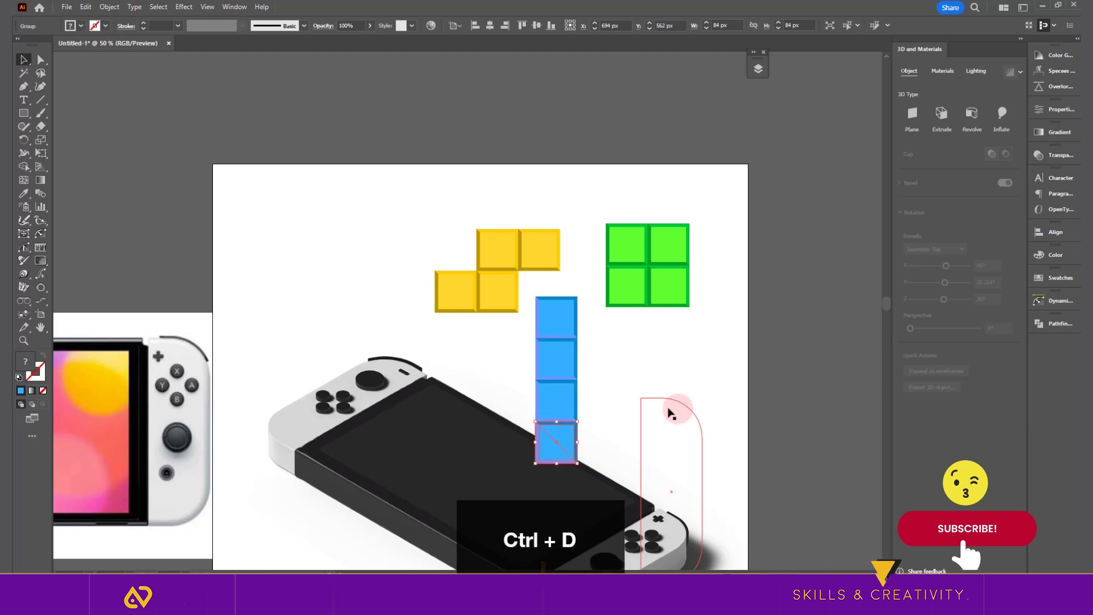
Move the four blue blocks beside the green square and group them
left_click(564, 398, "shift")
left_click(564, 360, "shift")
left_click(564, 321, "shift")
left_click_drag(563, 324, 731, 266)
key("ctrl+g")
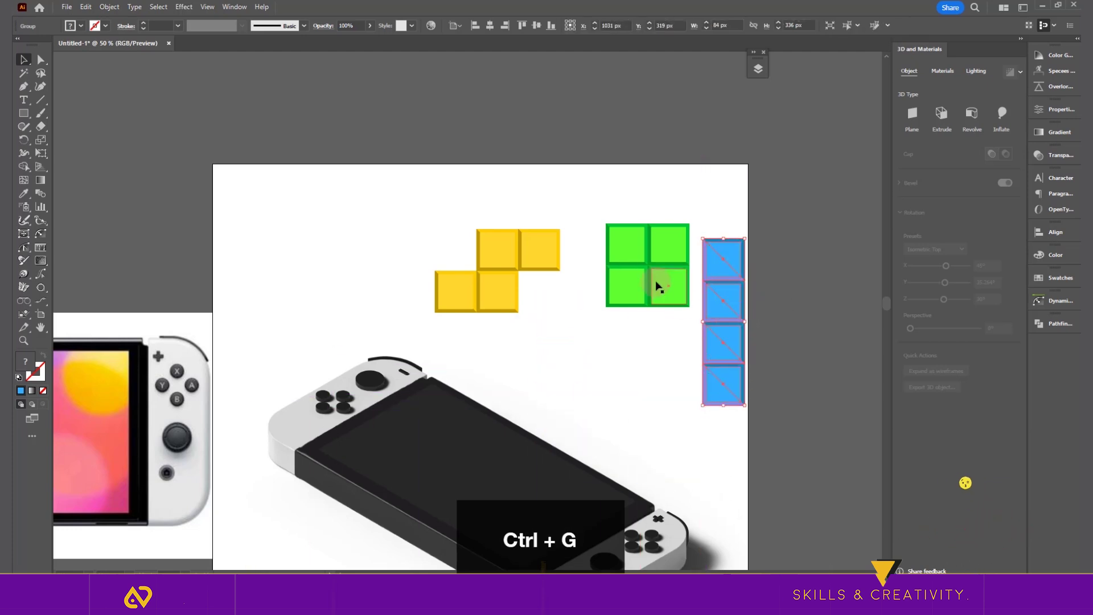
Group the four blocks of the green square
left_click_drag(608, 214, 671, 317)
key("ctrl+g")
left_click(630, 317)
Scale the three pieces down, fitting the green square against the yellow piece and the blue column above the green square's right-hand blocks
left_click_drag(427, 221, 558, 314)
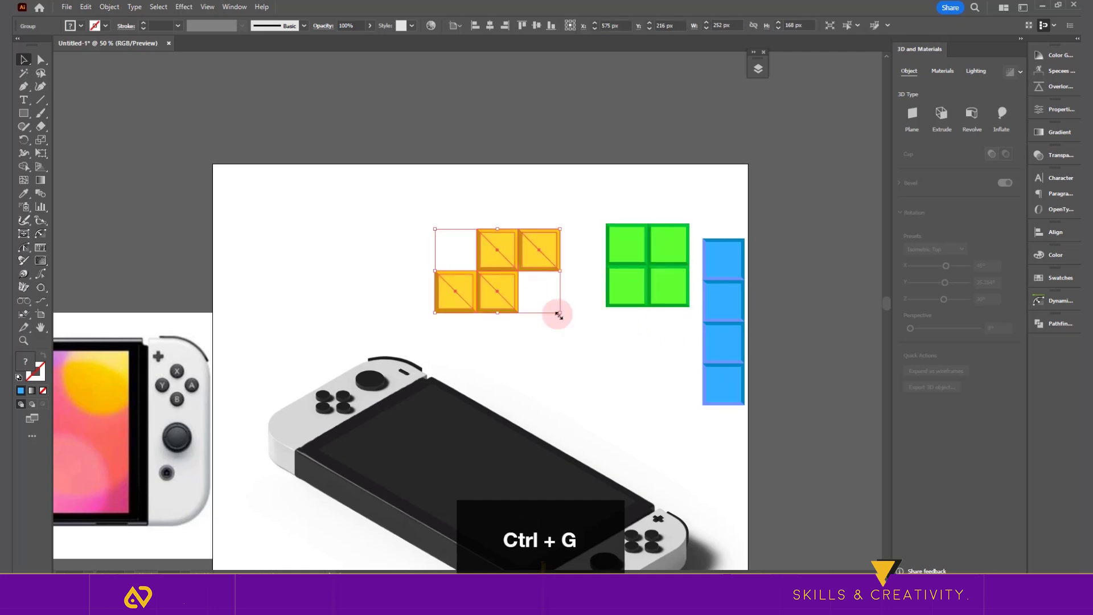
left_click_drag(434, 200, 567, 296)
left_click(512, 269)
left_click_drag(528, 255, 483, 252)
scroll(502, 255, "up", 4)
left_click(478, 317)
scroll(556, 424, "down", 3)
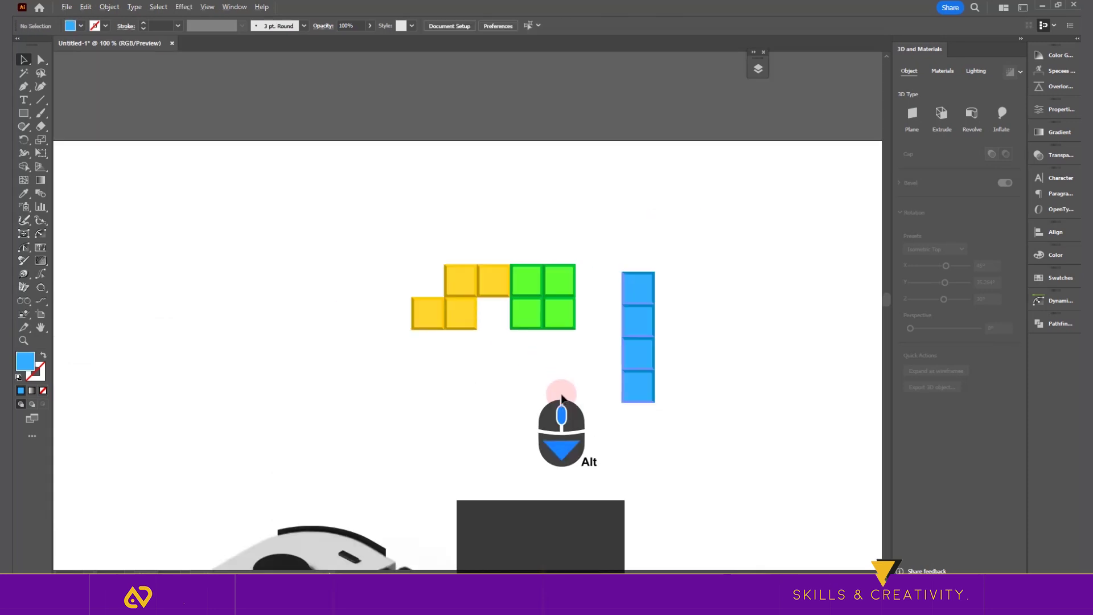
left_click_drag(621, 367, 590, 358)
Group the yellow, green and blue pieces together and apply the 3D Plane effect
left_click_drag(551, 343, 650, 437)
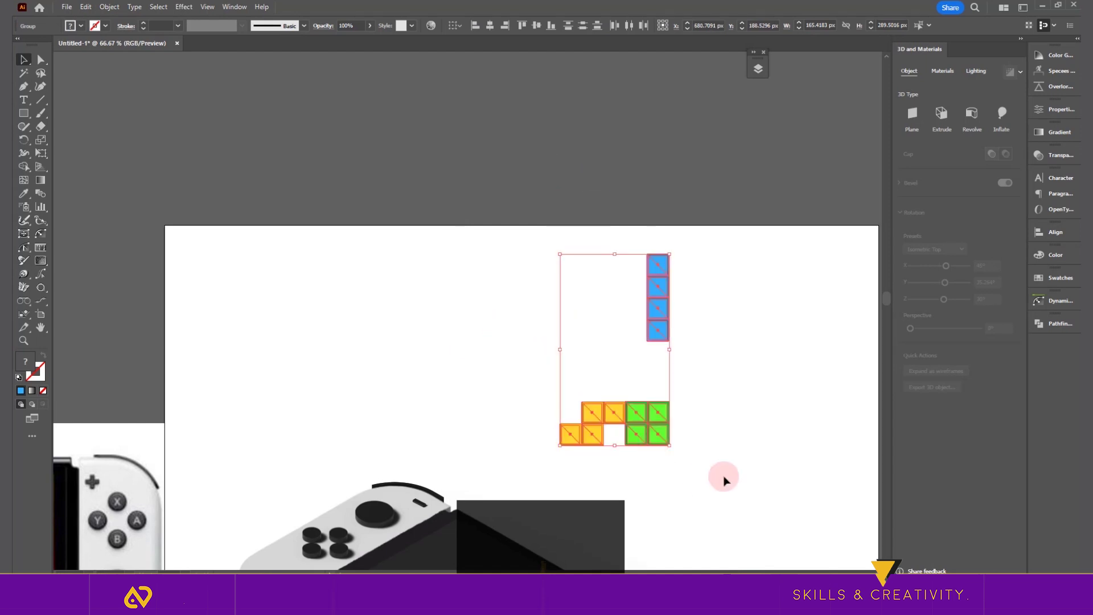
key("ctrl+g")
left_click(913, 115)
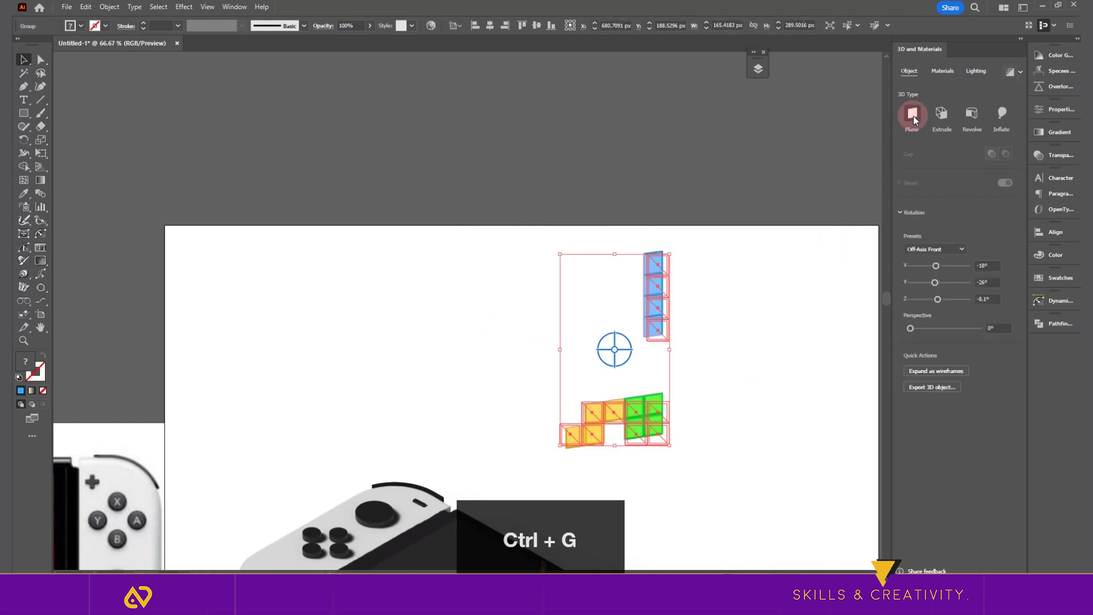
Set the Tetris block group's rotation preset to Isometric Top and place the group on the console's dark screen
left_click(948, 249)
left_click(930, 449)
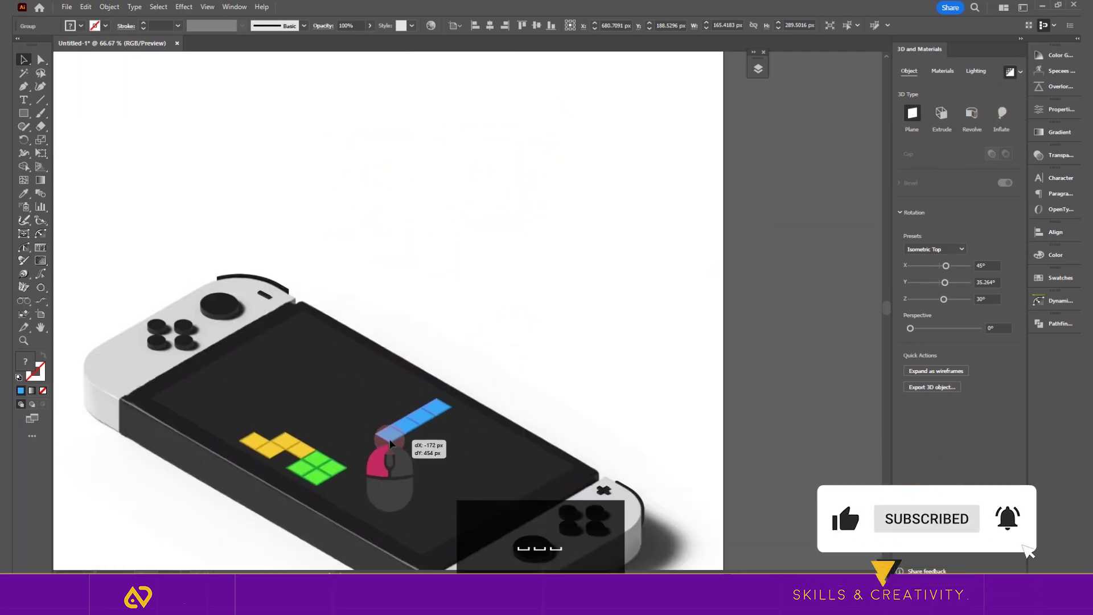
key("ctrl+plus")
key("ctrl+plus")
left_click_drag(391, 379, 386, 386)
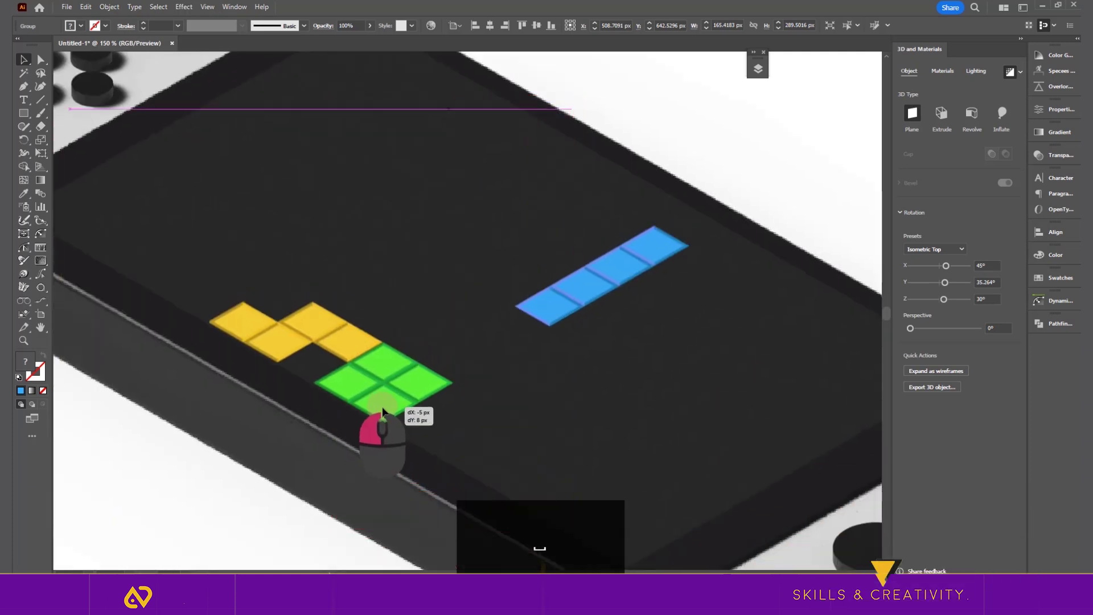
scroll(379, 364, "down", 2)
scroll(375, 350, "down", 3)
left_click(631, 191)
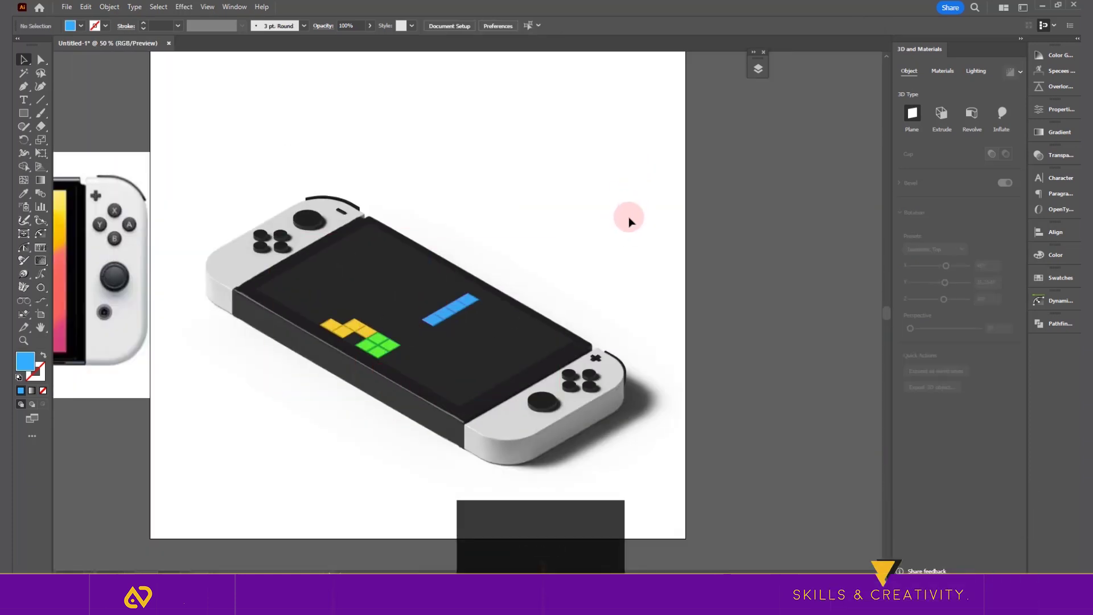
scroll(630, 221, "down", 1)
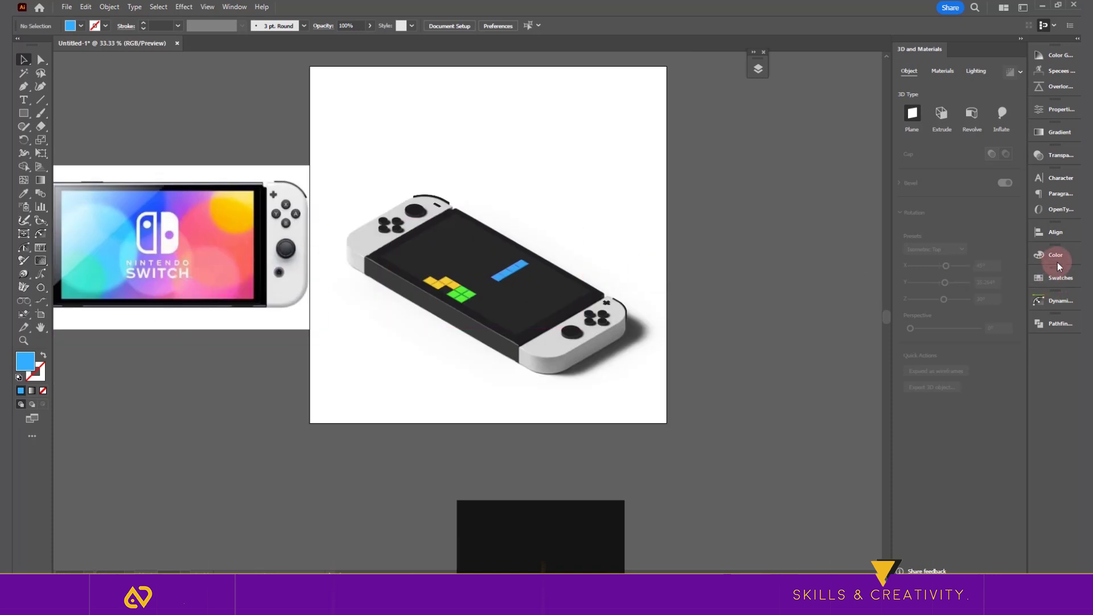
Hide Layer 1 and add a new layer between Layer 2 and Layer 1
left_click(758, 69)
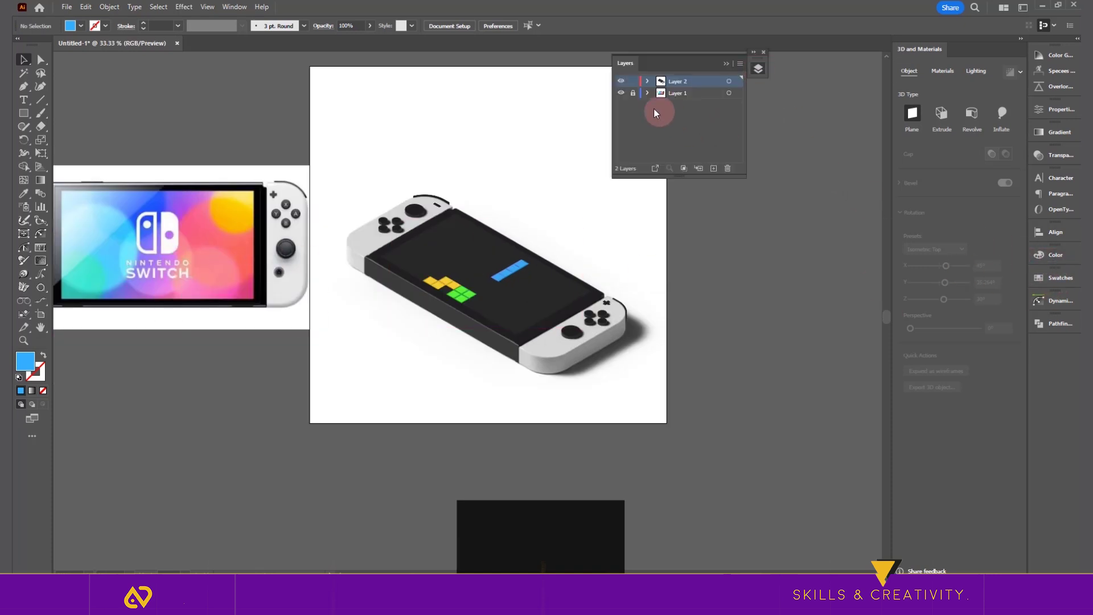
left_click(622, 94)
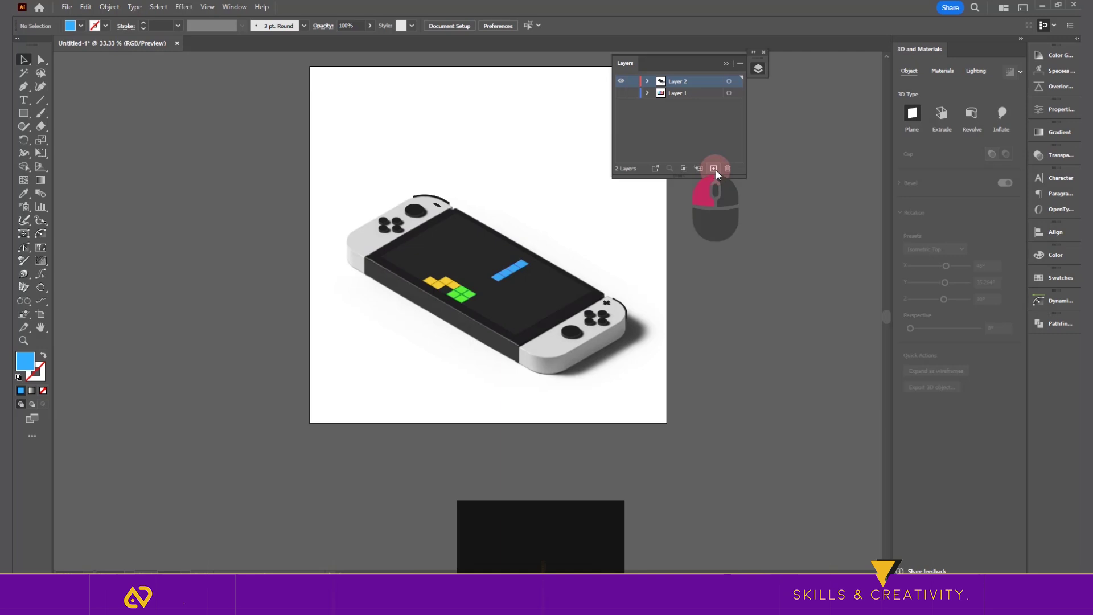
left_click_drag(673, 81, 813, 172)
Move the complete console artwork slightly upward on the artboard
left_click(369, 197)
left_click_drag(562, 360, 563, 326)
Draw a 1080 × 1080 px rectangle covering the artboard behind the console and fill it with light grey
left_click(24, 114)
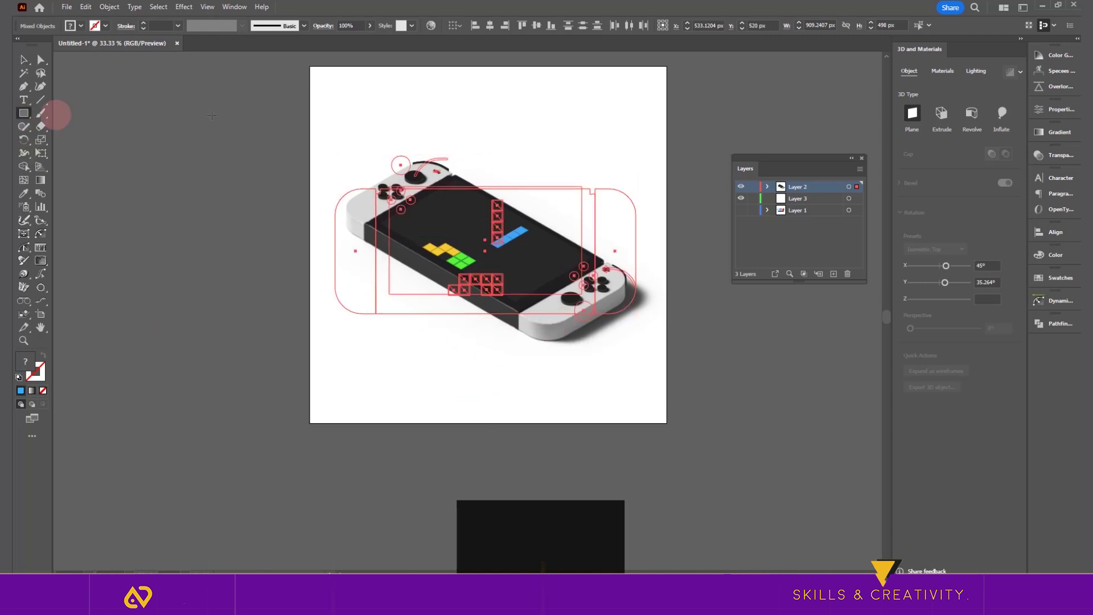
left_click_drag(308, 64, 667, 423)
double_click(25, 361)
left_click(203, 304)
left_click_drag(203, 305, 199, 302)
left_click(467, 295)
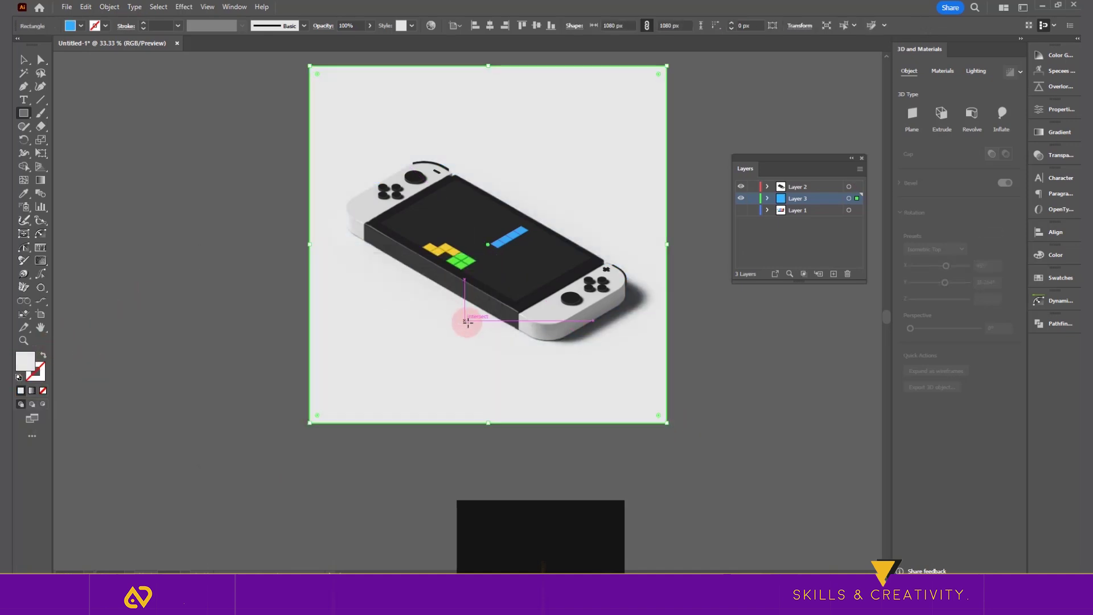
Paste the copied title "Nintendo Switch OLED" as text above the console and scale it up to about 56.6 pt
left_click(28, 102)
left_click(468, 152)
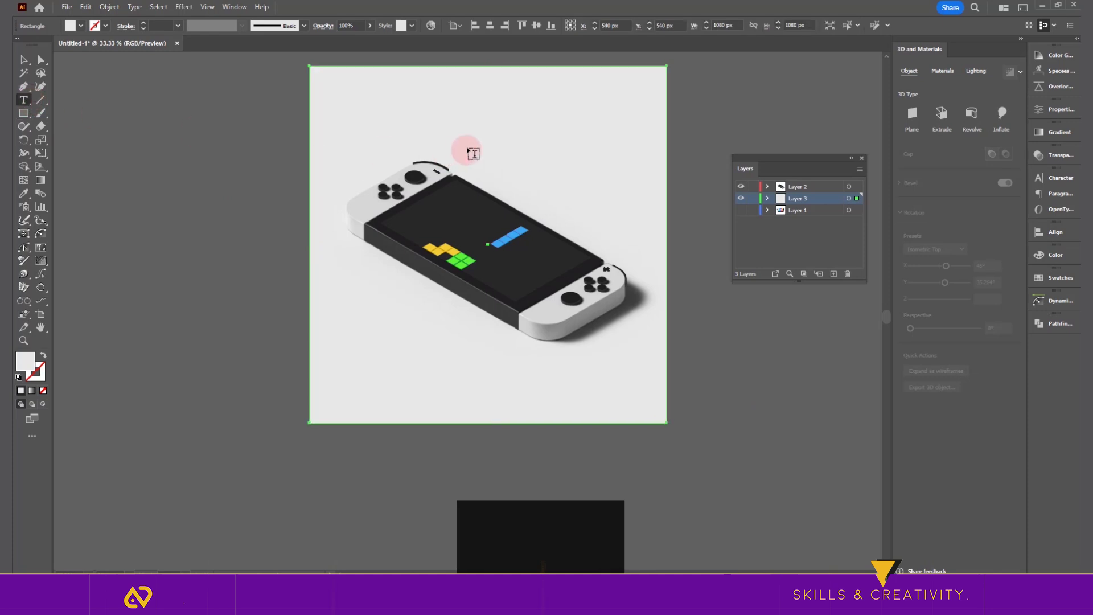
key("ctrl+v")
key("Escape")
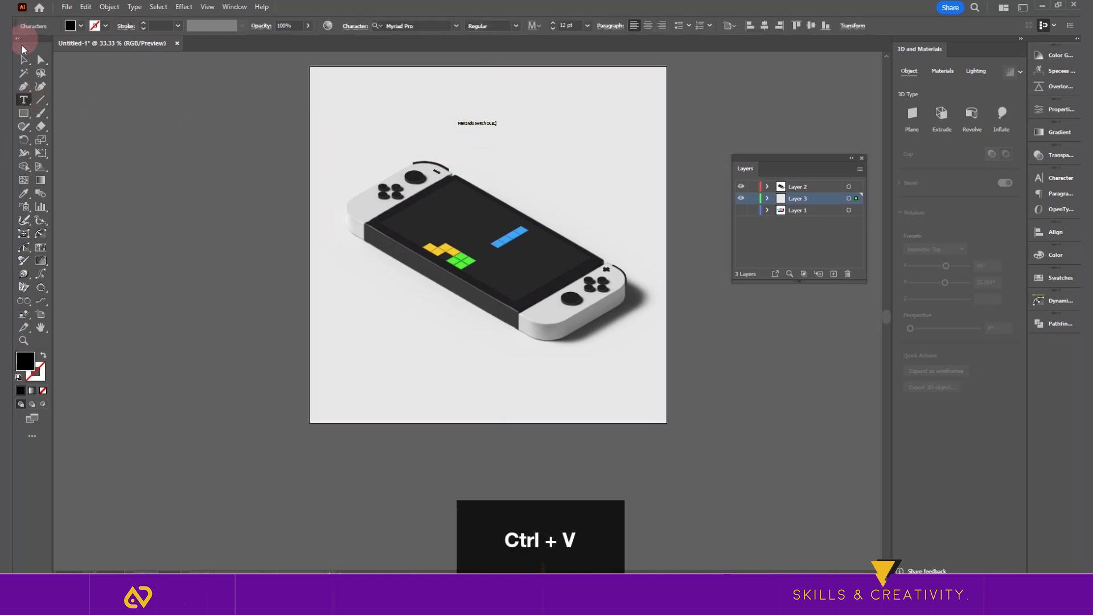
left_click(493, 124)
left_click_drag(515, 145, 651, 220)
left_click(767, 160)
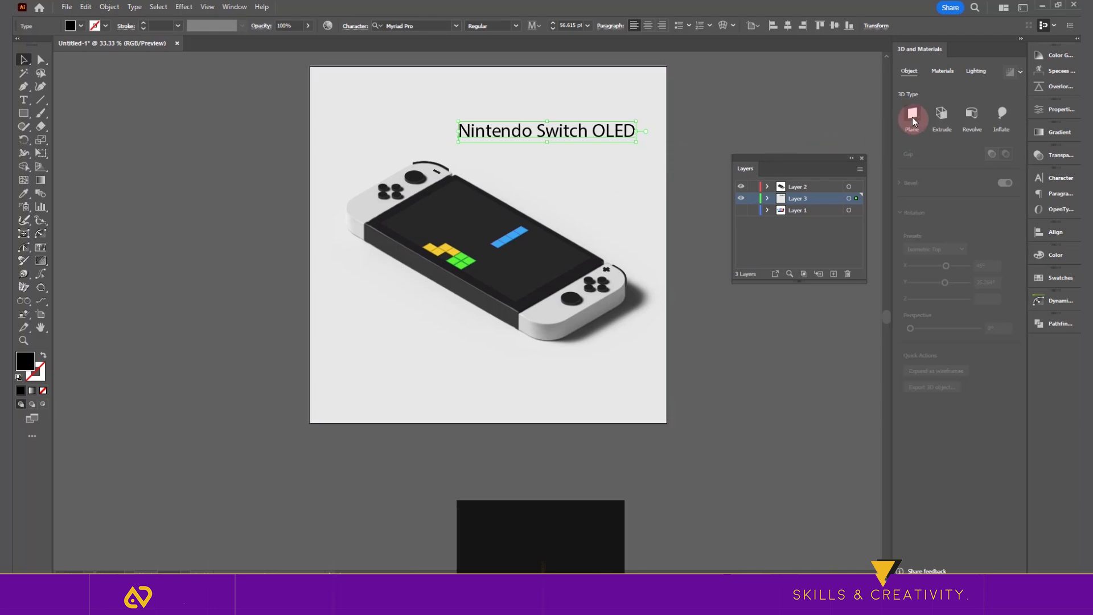
Apply the 3D Plane effect with the Isometric Top preset to the title and place it along the console's upper long edge
left_click(913, 115)
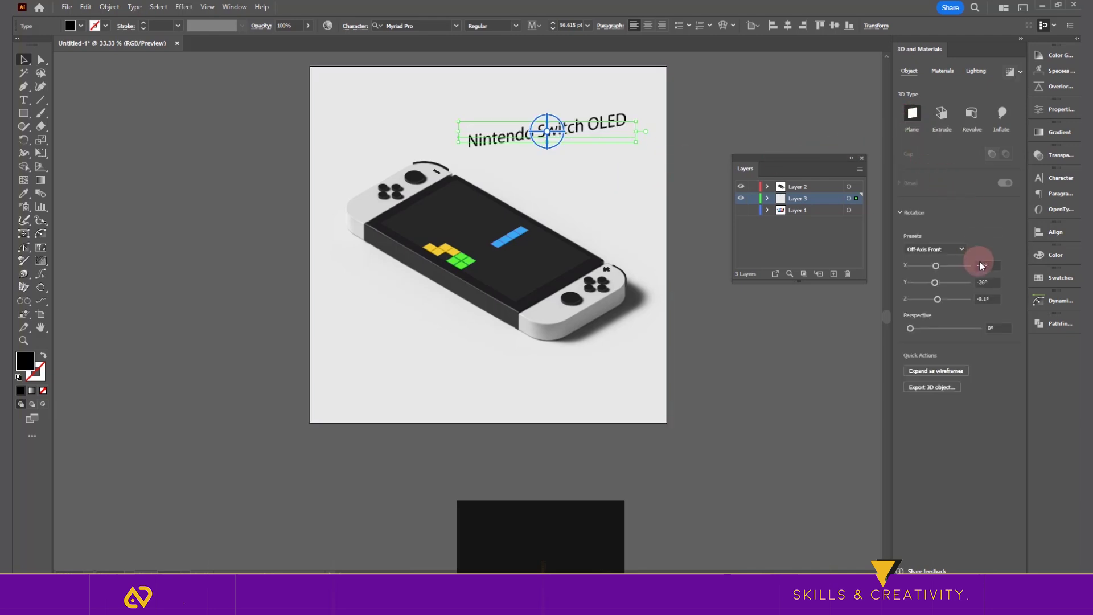
left_click(962, 249)
left_click(954, 453)
left_click_drag(573, 177, 638, 229)
left_click(723, 147)
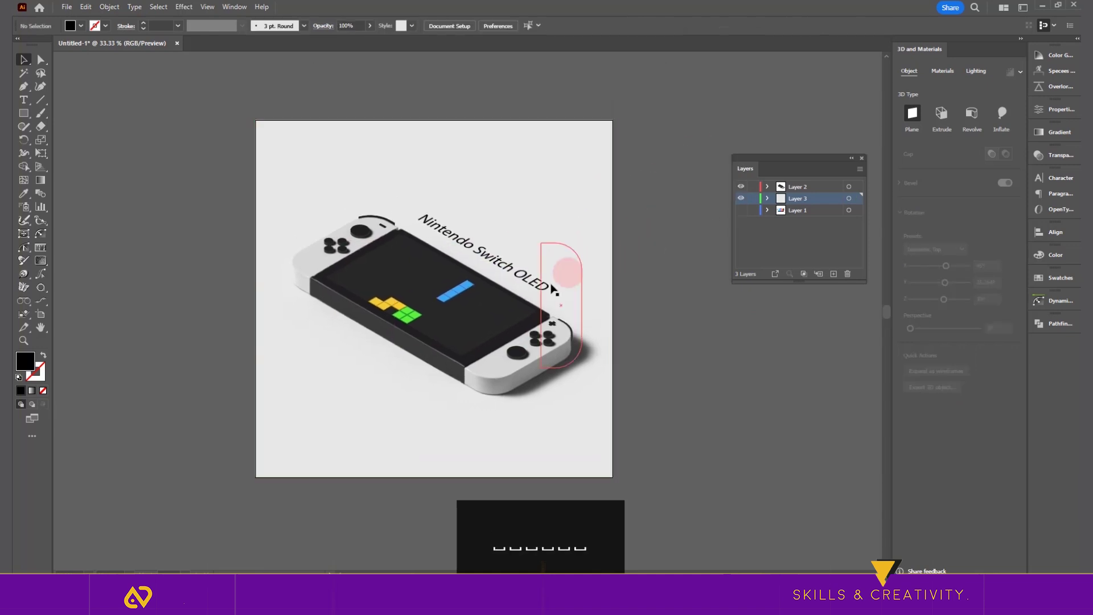
Enlarge the title to about 73.9 pt and adjust its position along the console's upper long edge
left_click(553, 290)
left_click(570, 268)
left_click_drag(572, 267, 598, 266)
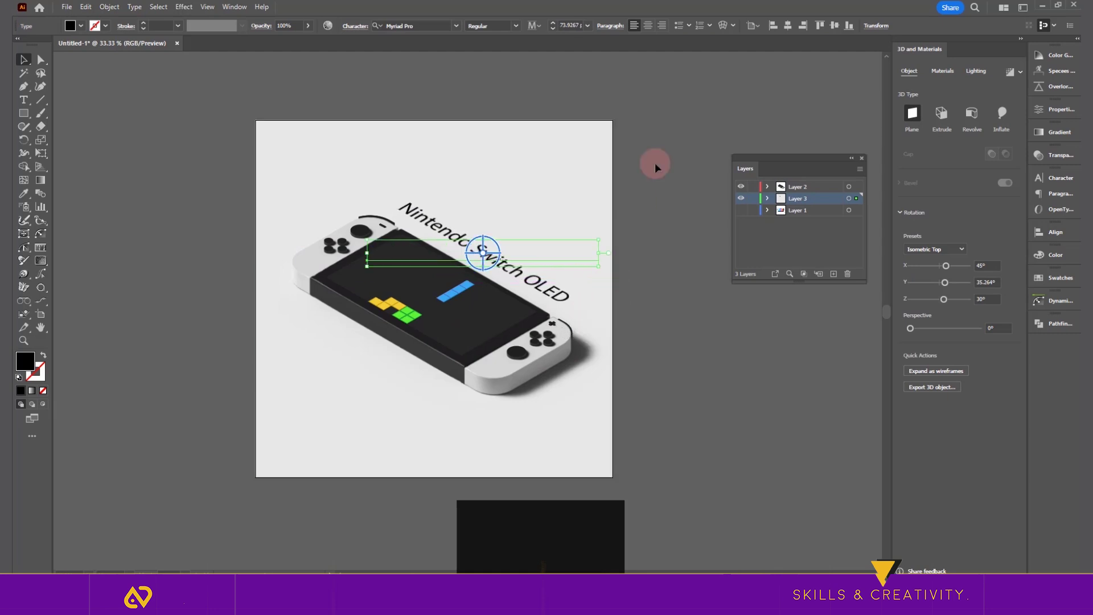
left_click(641, 197)
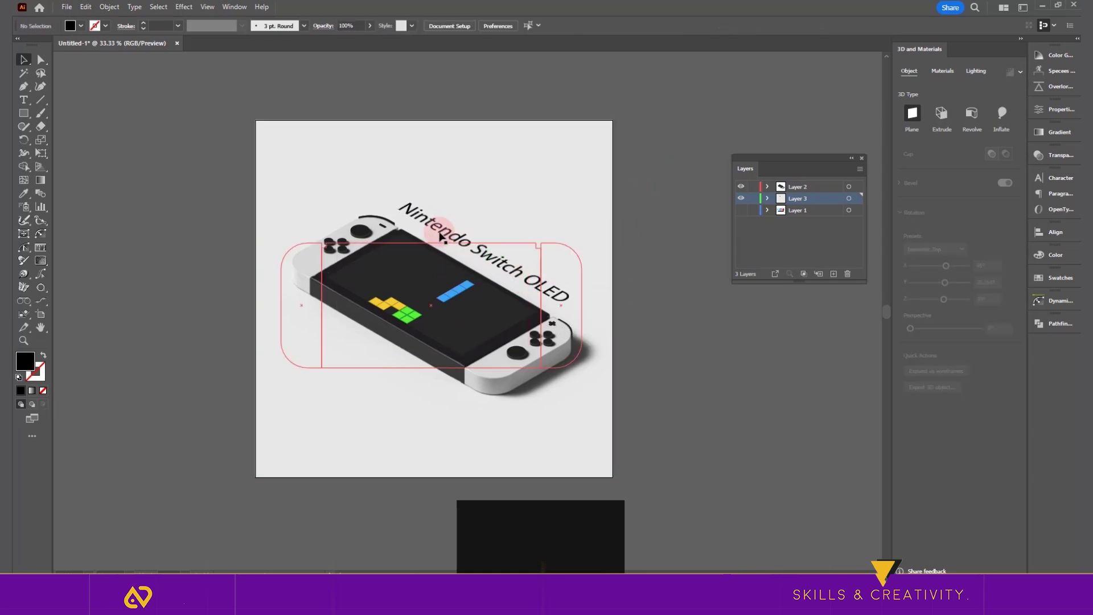
left_click_drag(437, 229, 455, 240)
left_click(664, 164)
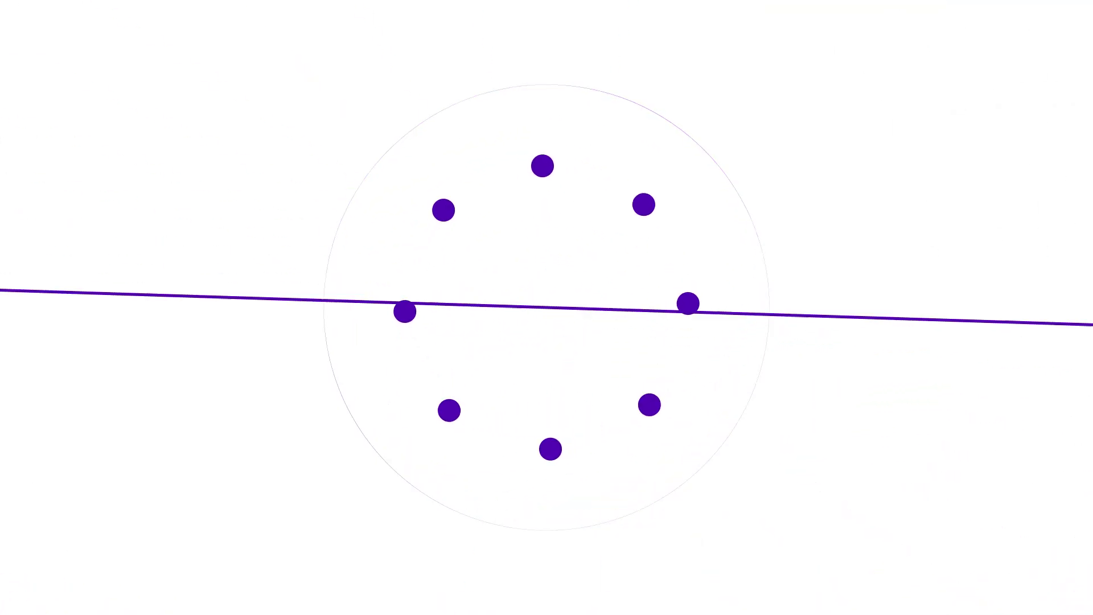